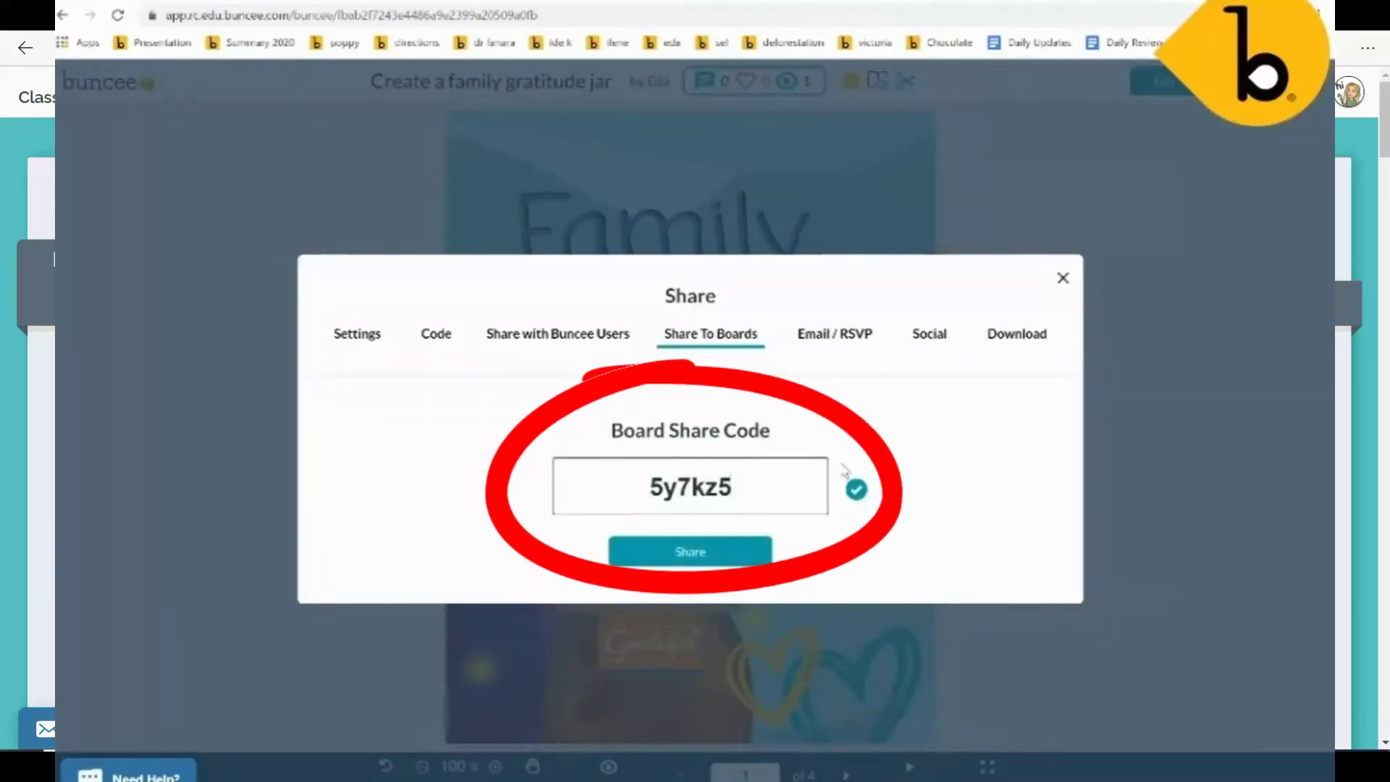
- Share the family gratitude jar Buncee to the board with the entered share code and view that board
left_click(670, 552)
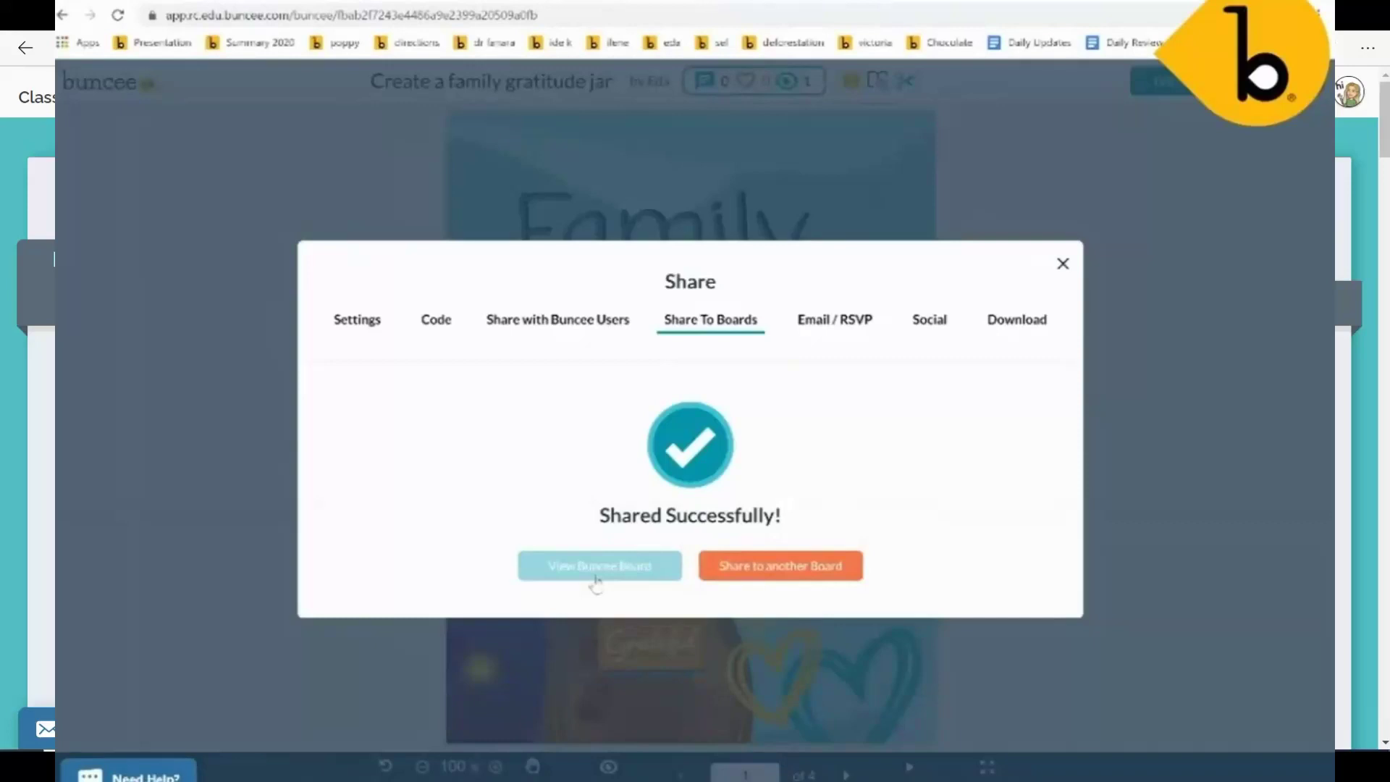
left_click(594, 579)
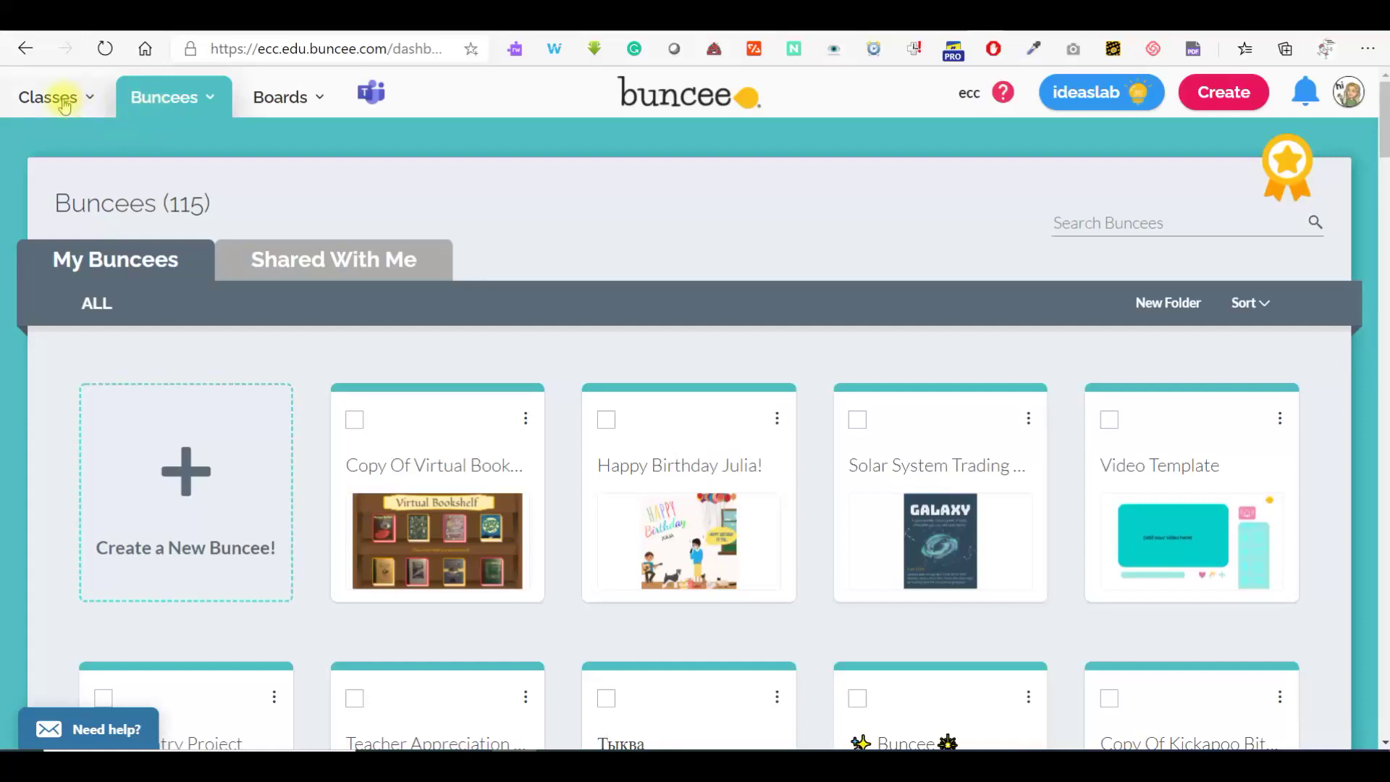
- Look over the dashboard of own Buncees and check the account notifications
left_click(64, 103)
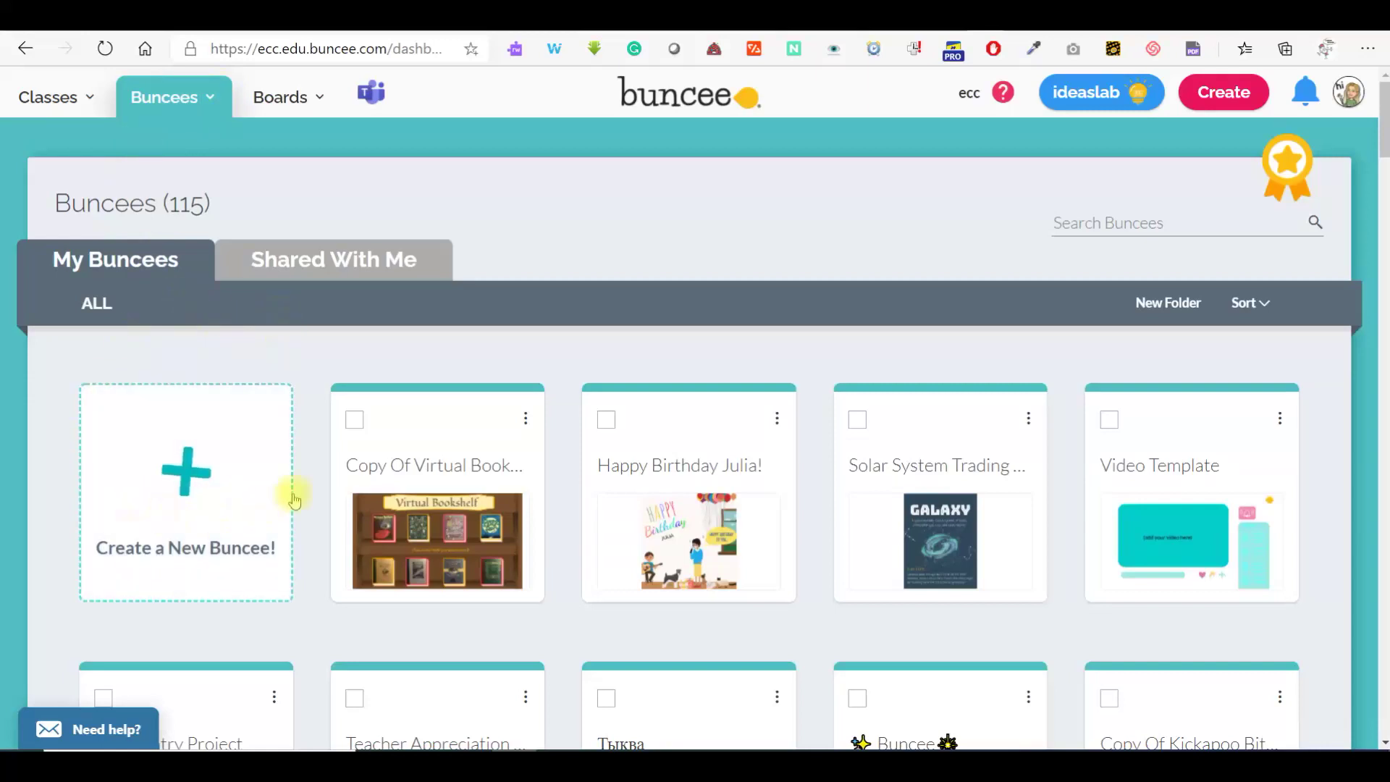
scroll(241, 464, "down", 1)
scroll(241, 464, "up", 1)
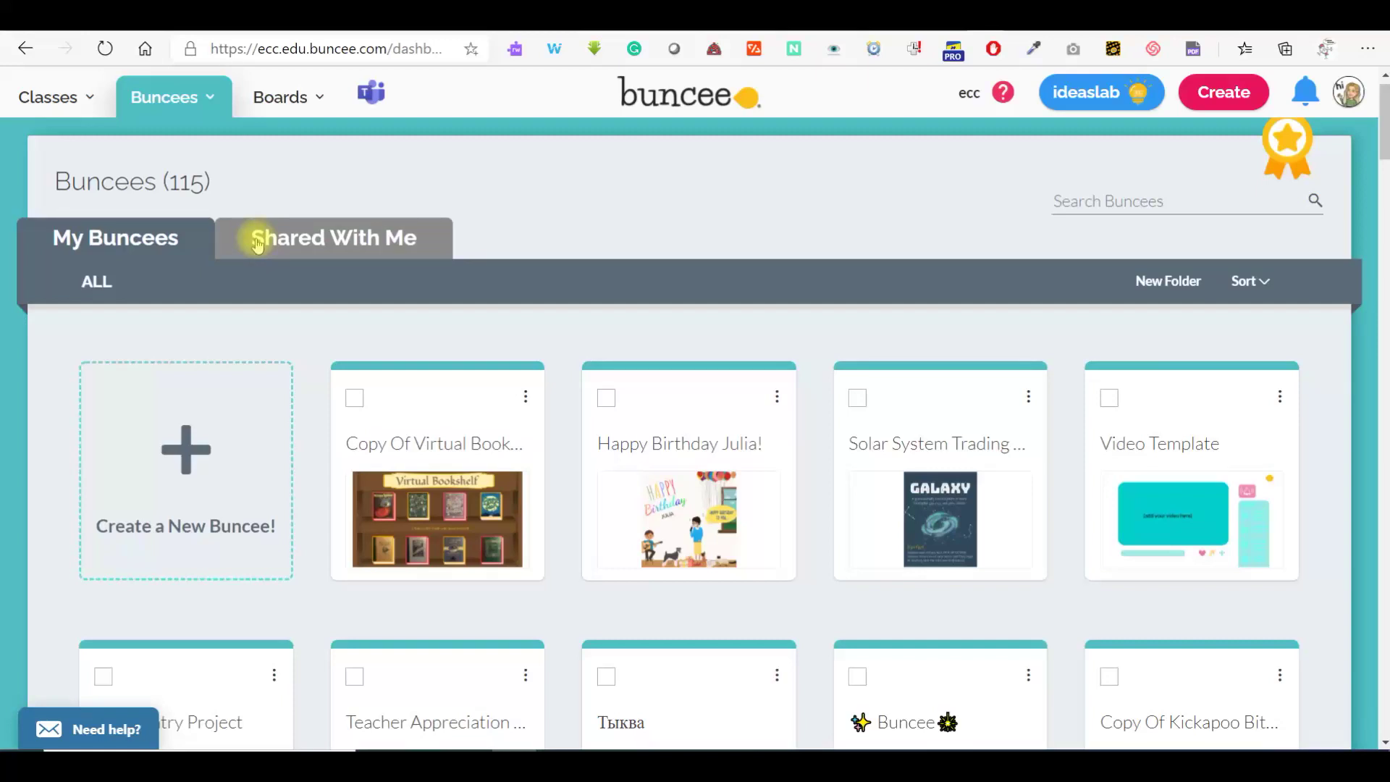
left_click(1301, 99)
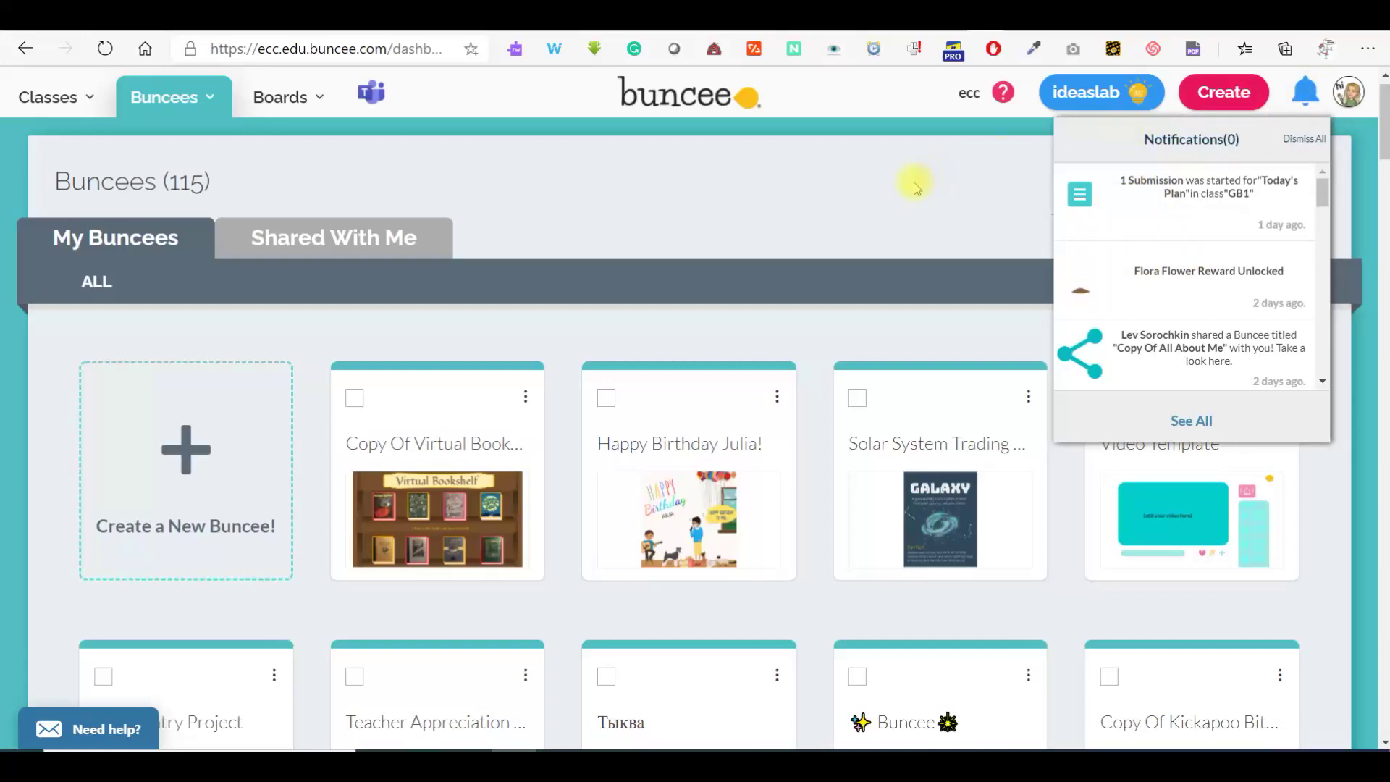
- Open the Boards section and look through all of the existing boards
left_click(267, 101)
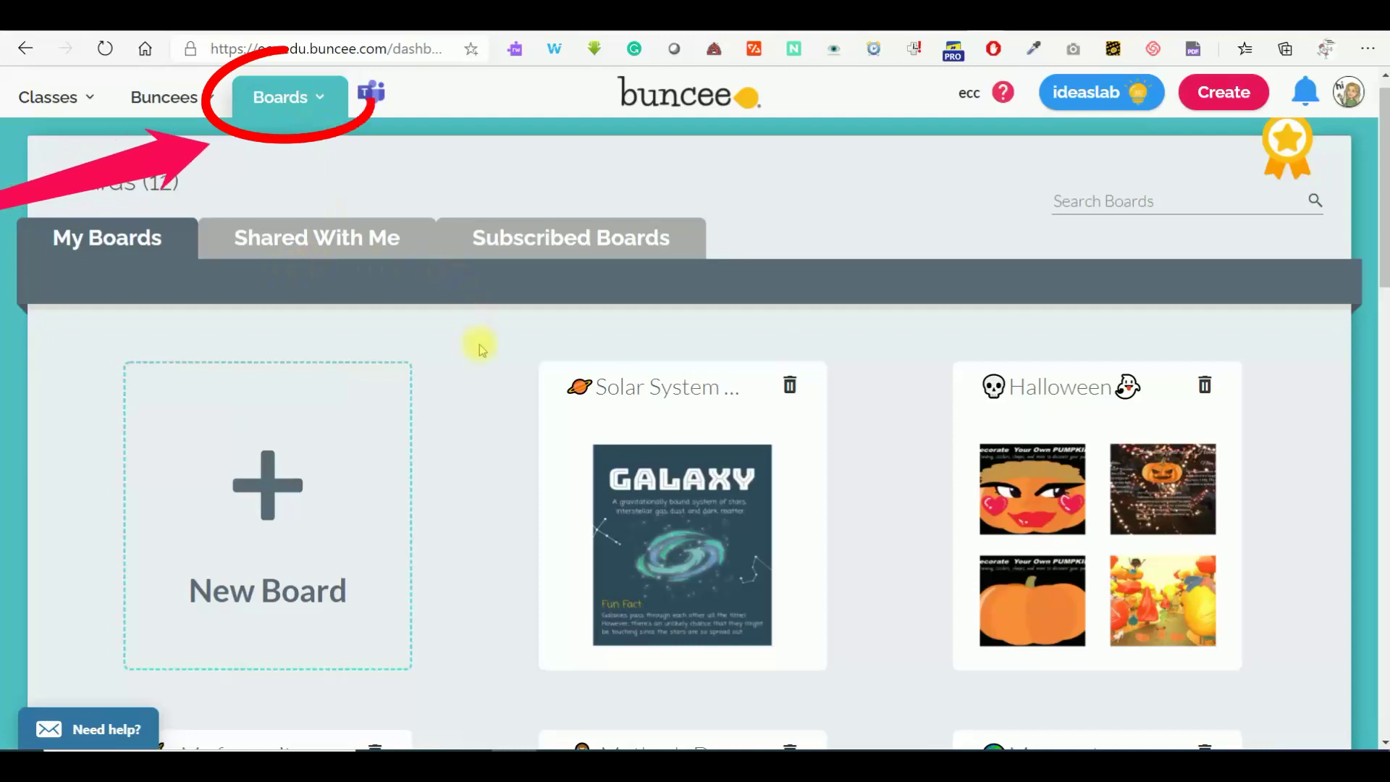
scroll(481, 347, "down", 1)
scroll(478, 360, "up", 1)
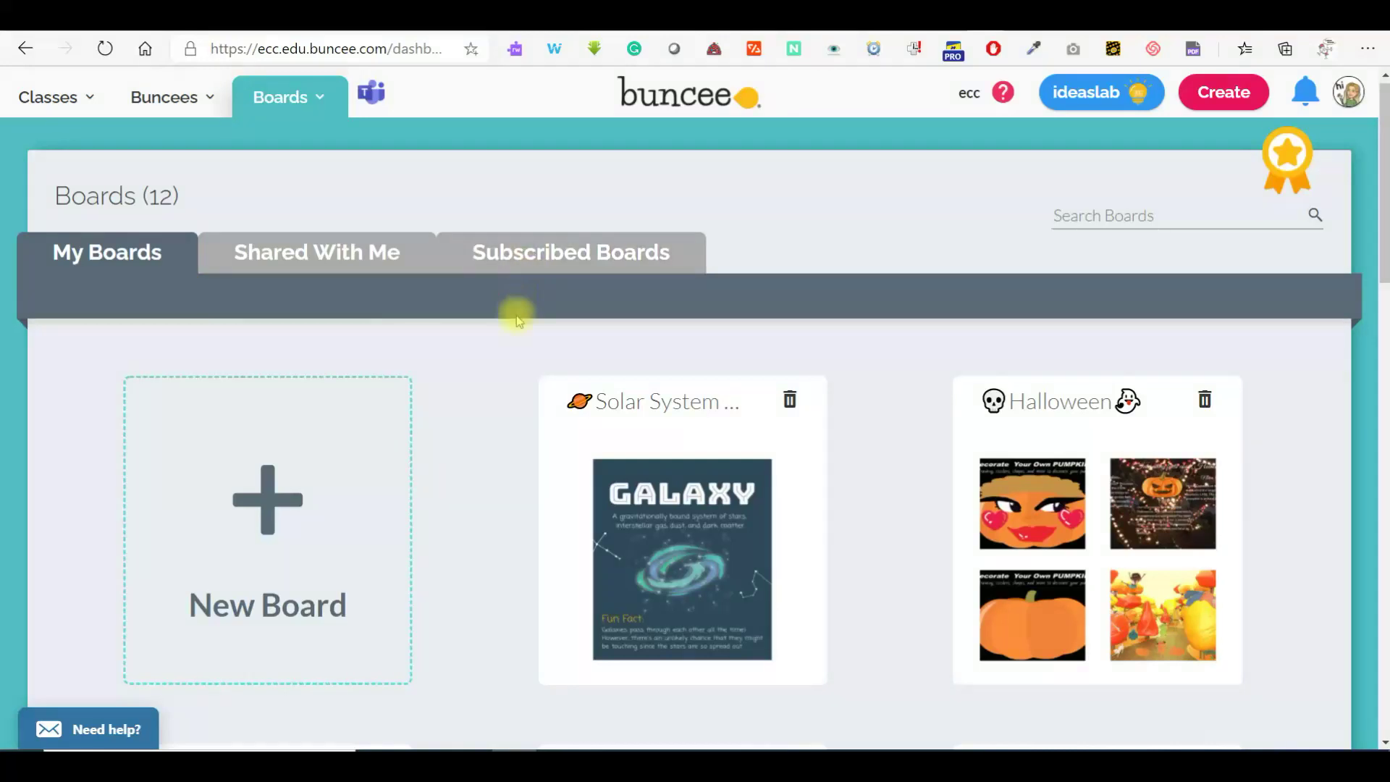
scroll(515, 301, "down", 1)
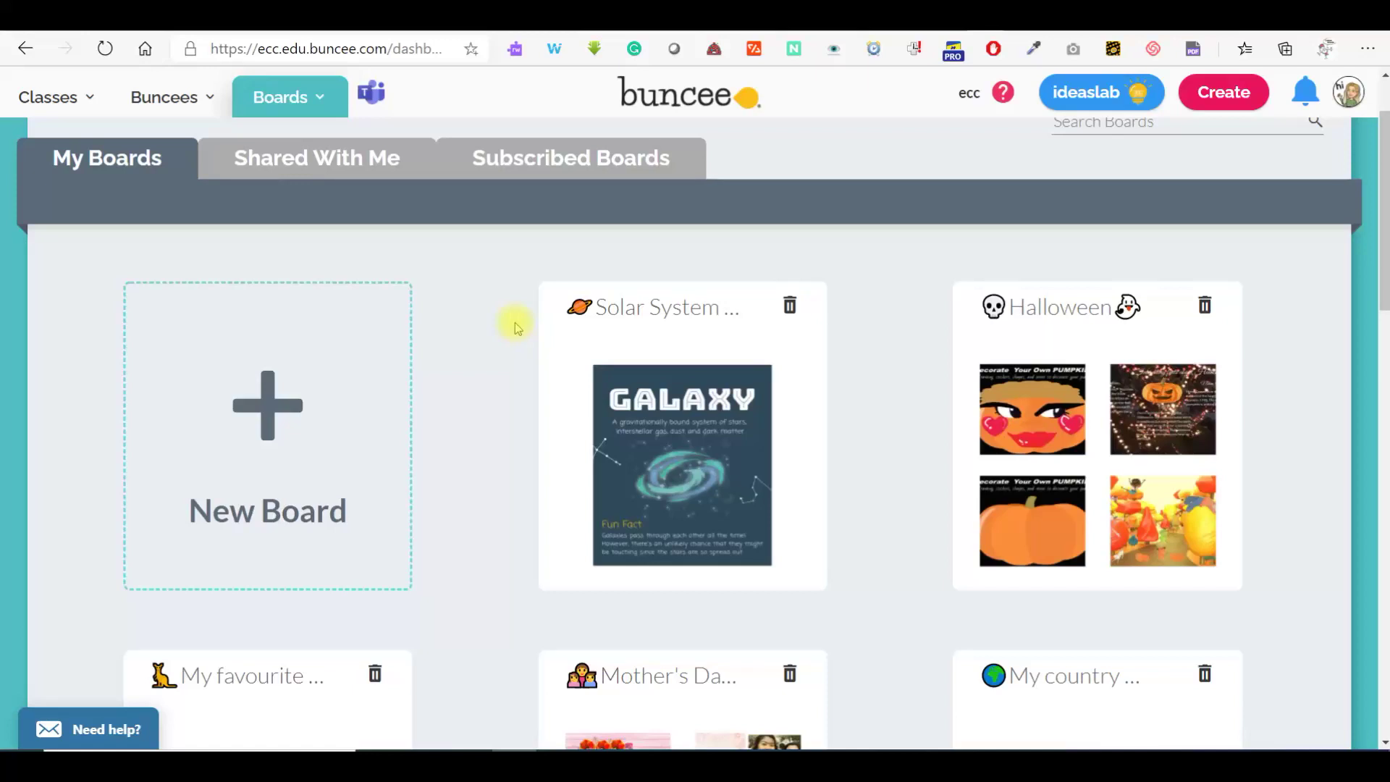
scroll(516, 327, "down", 1)
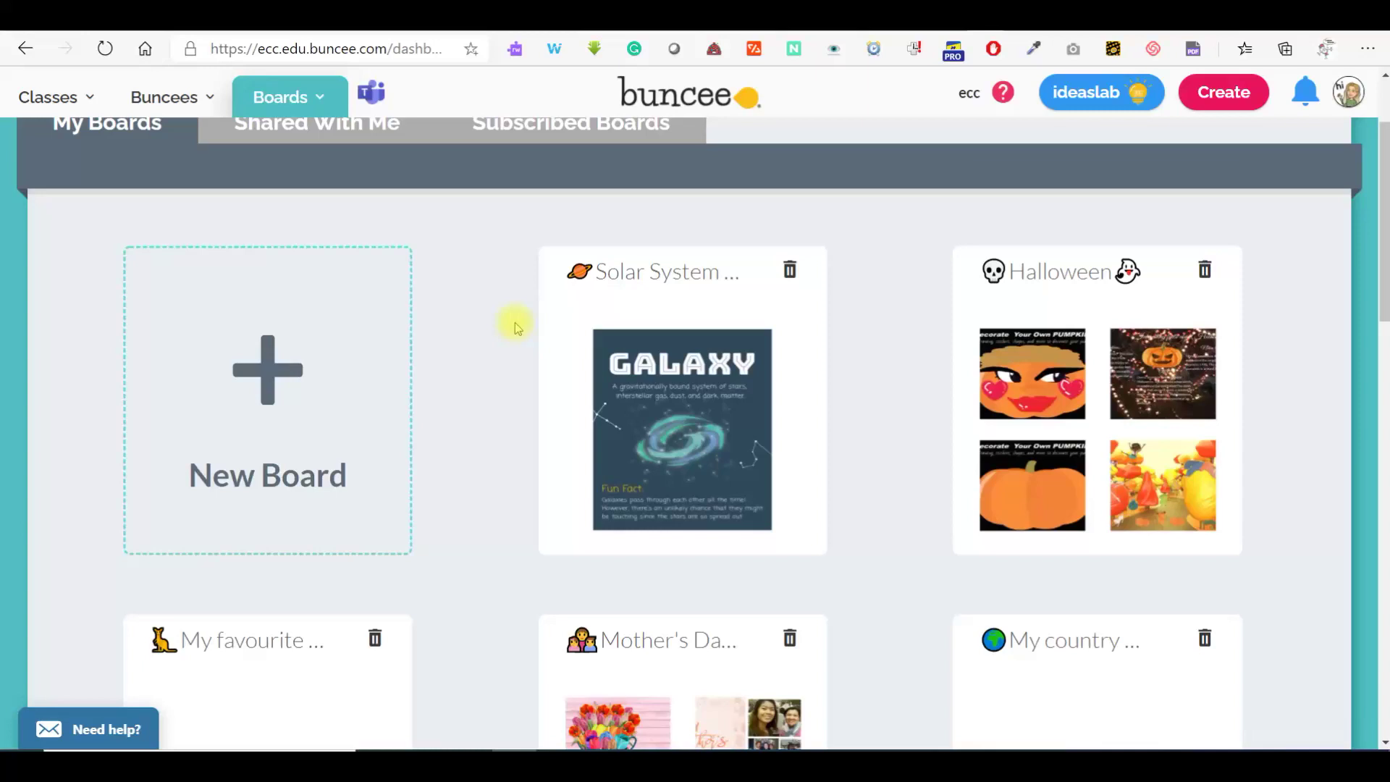
scroll(515, 323, "down", 3)
scroll(515, 323, "down", 3)
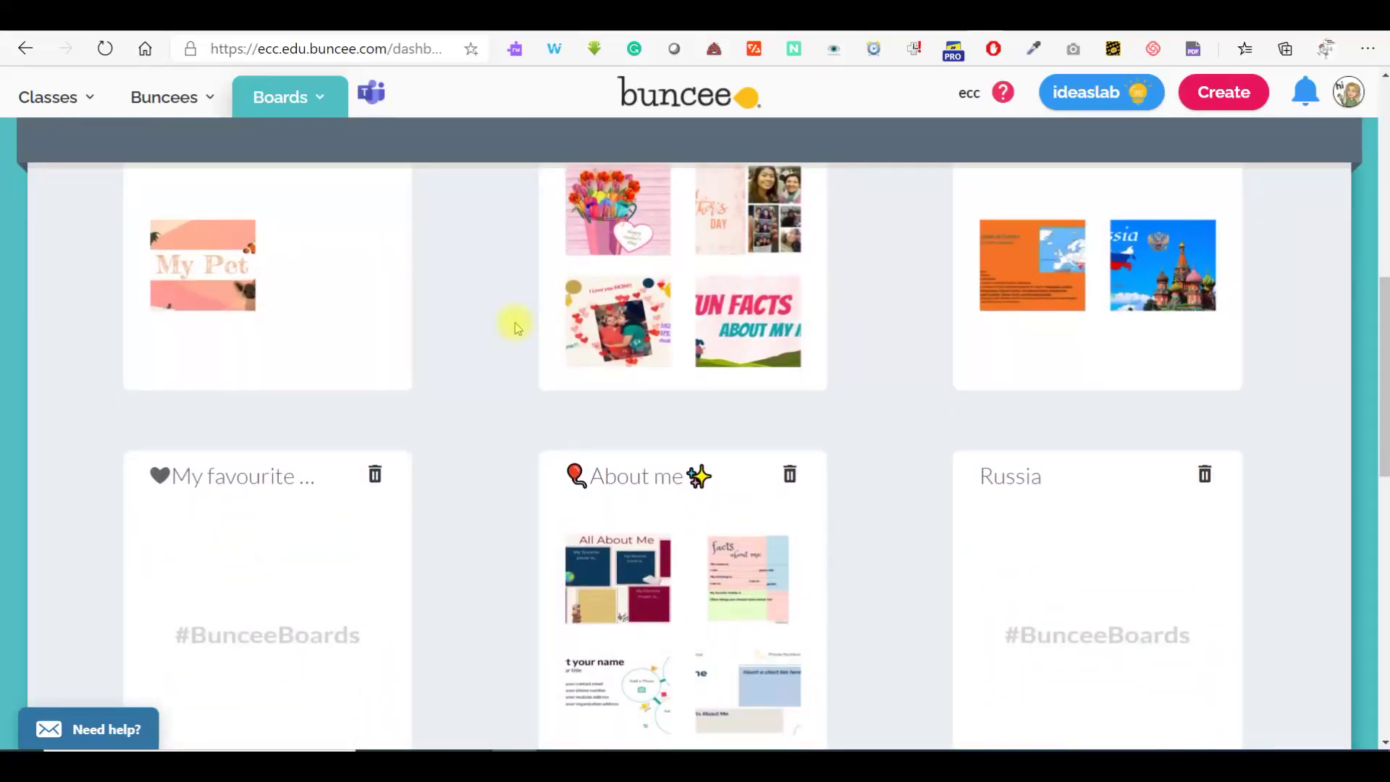
scroll(516, 326, "down", 1)
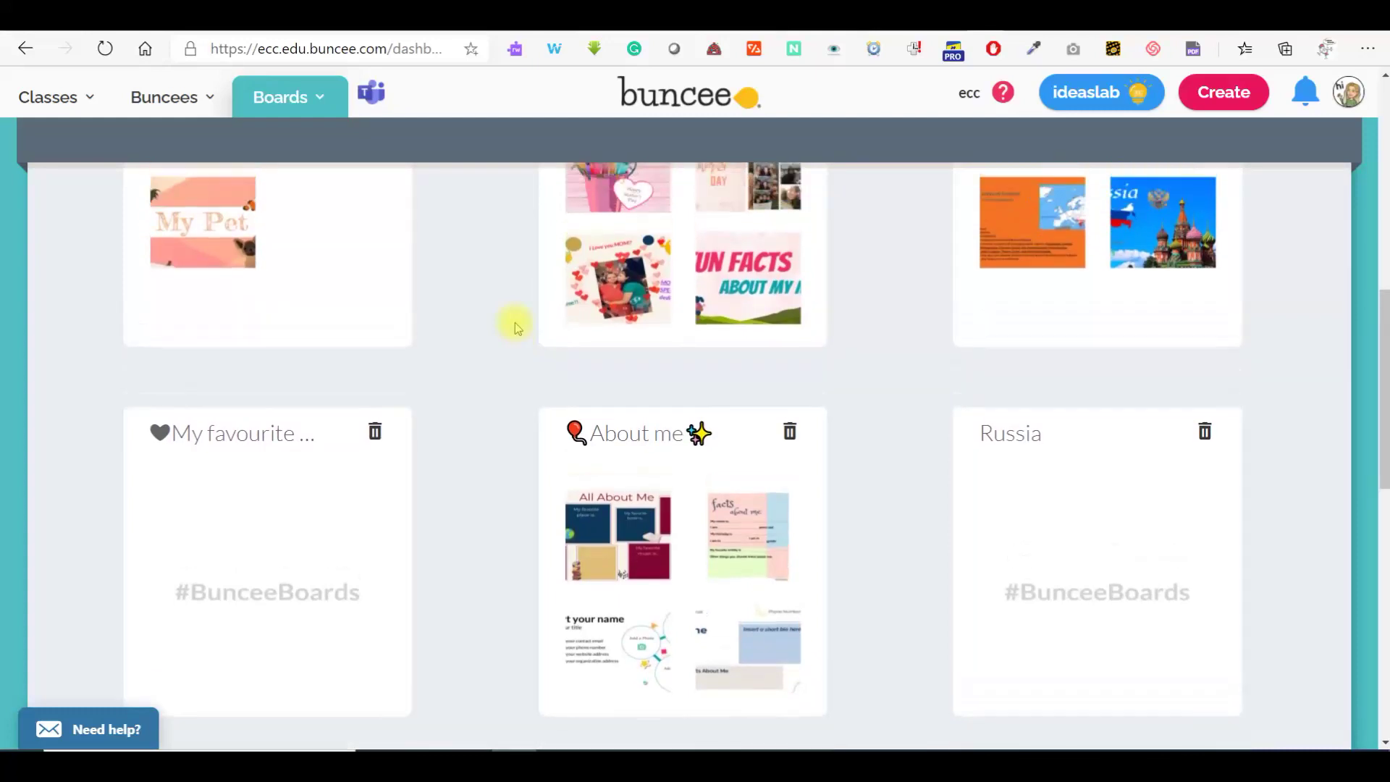
scroll(515, 325, "down", 5)
scroll(515, 323, "up", 10)
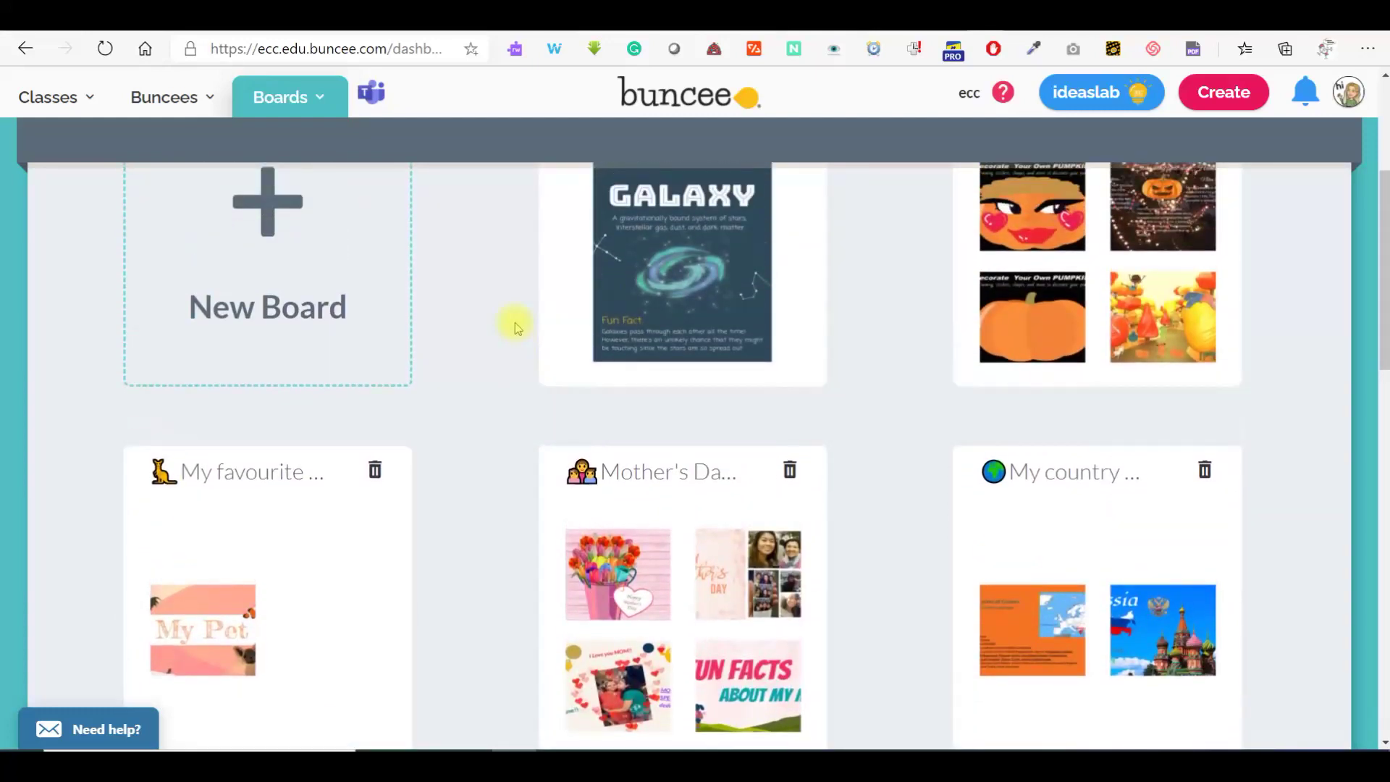
scroll(515, 323, "up", 2)
scroll(515, 323, "up", 1)
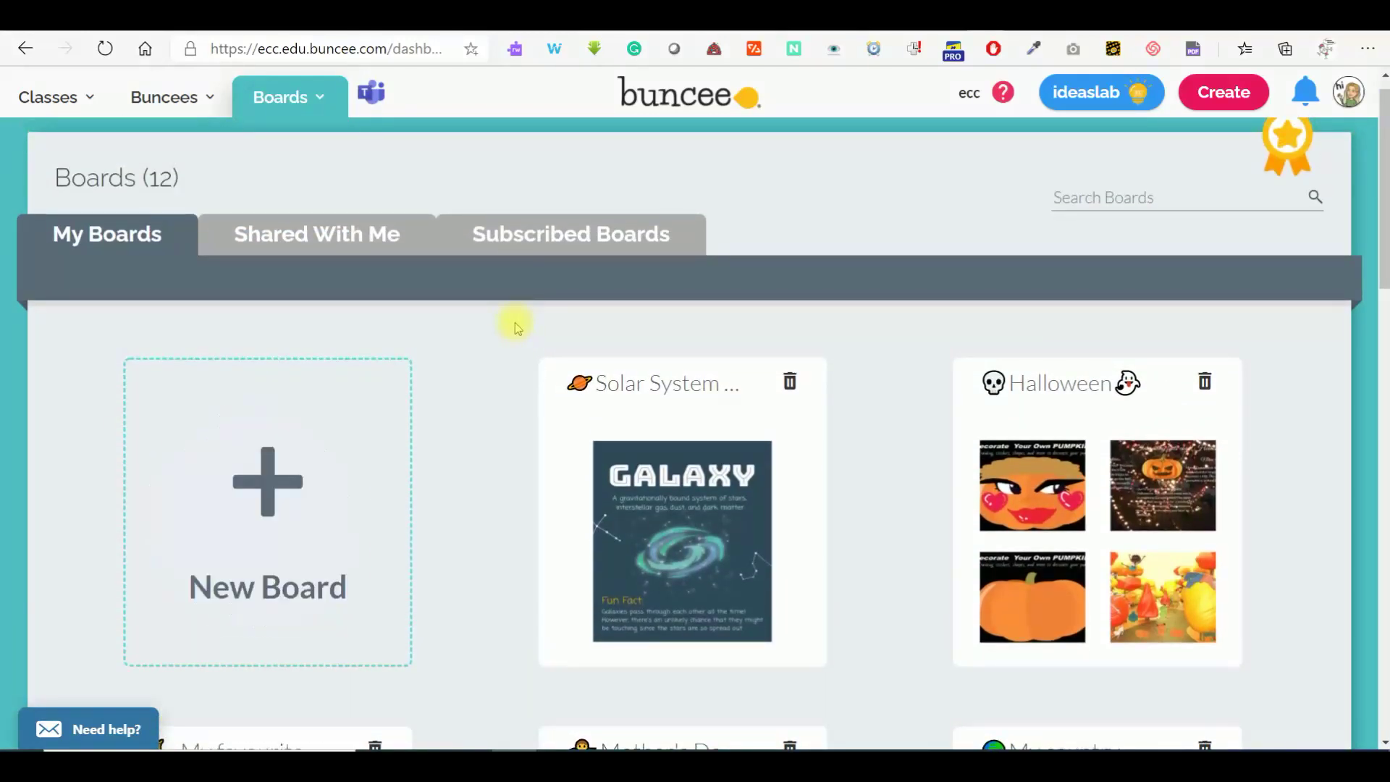
scroll(515, 323, "up", 1)
mouse_move(953, 438)
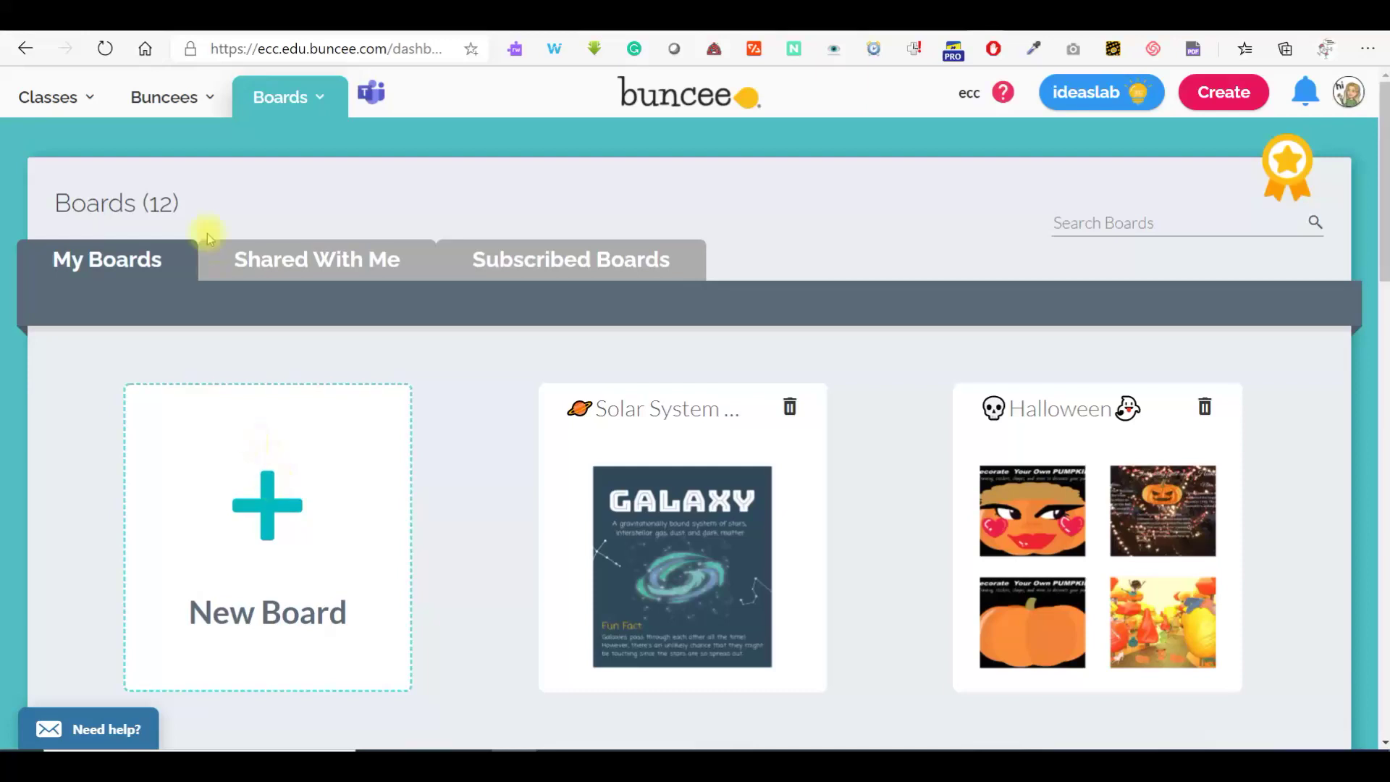
- Return to the list of own Buncees and start creating a new Buncee
left_click(164, 96)
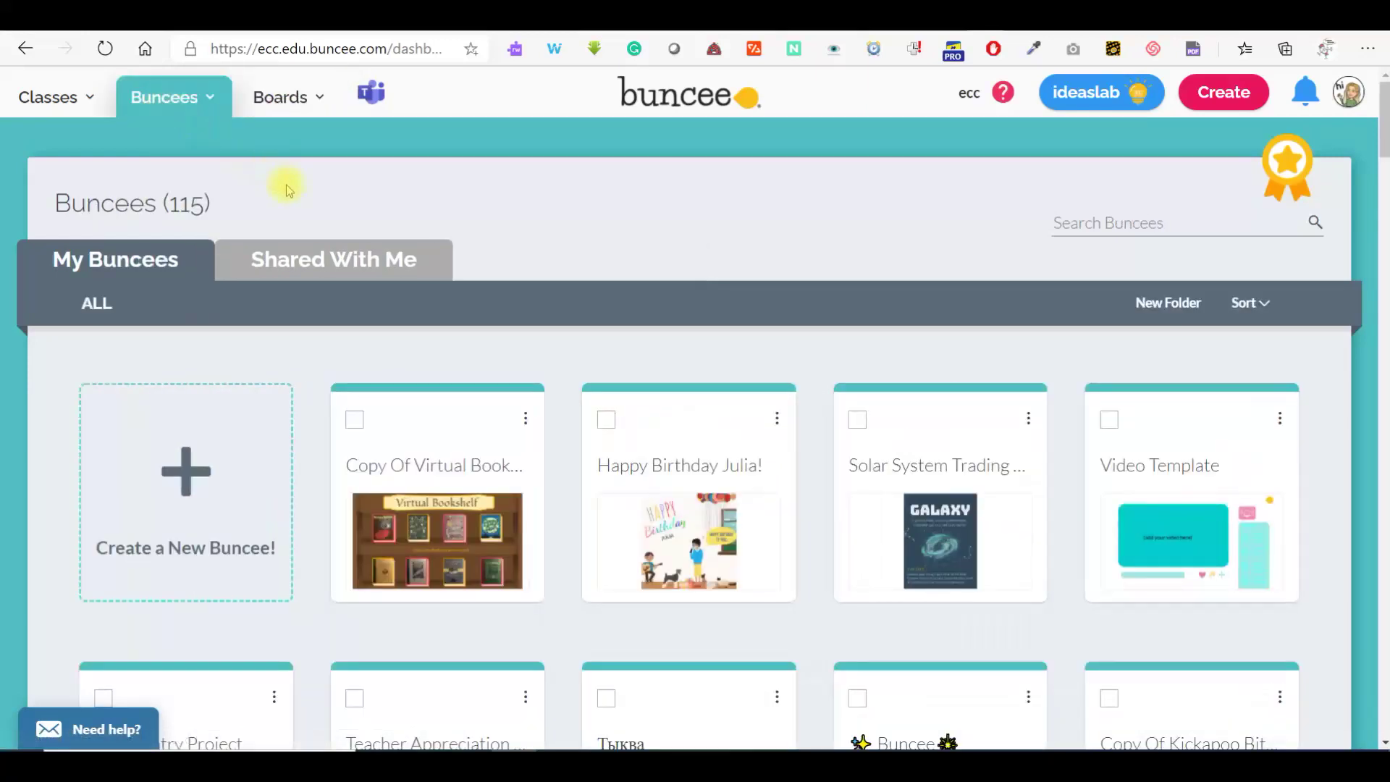
scroll(190, 465, "down", 1)
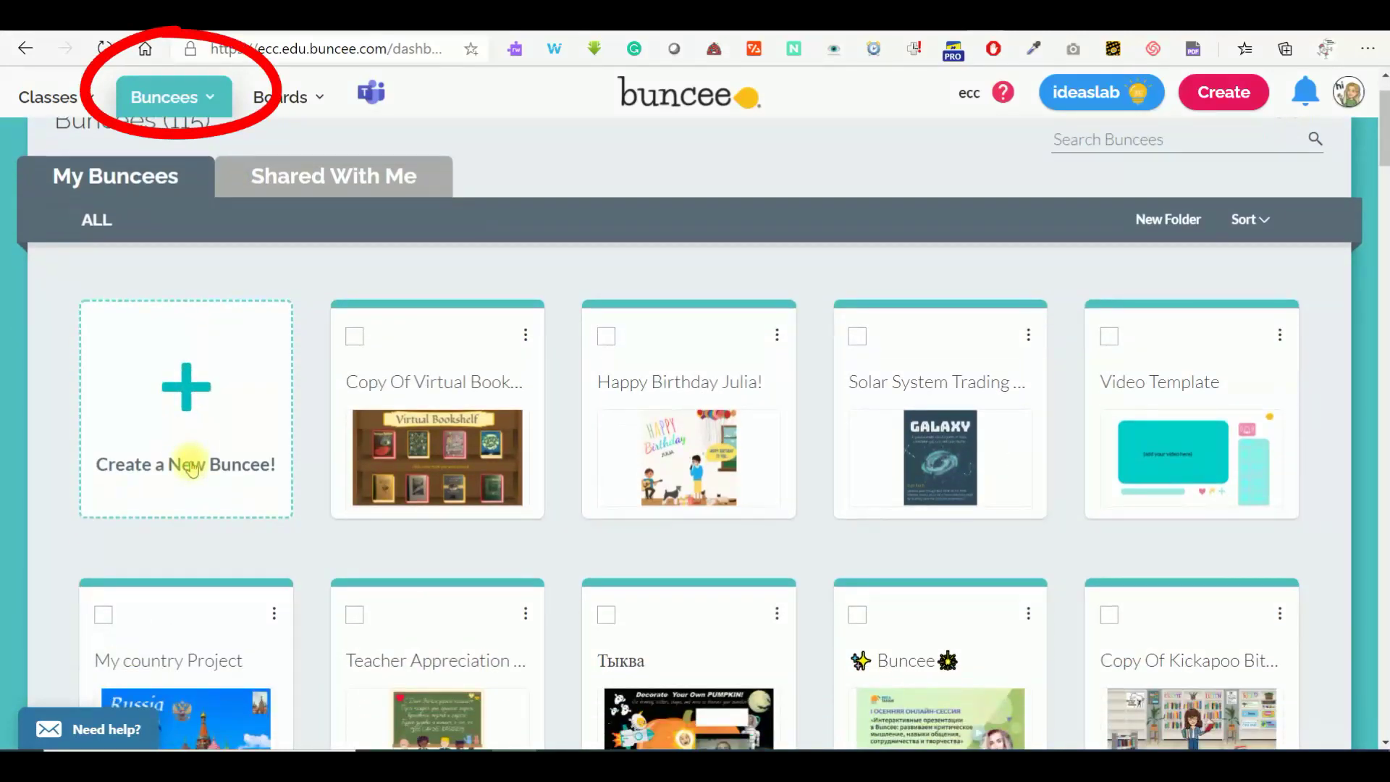
left_click(177, 404)
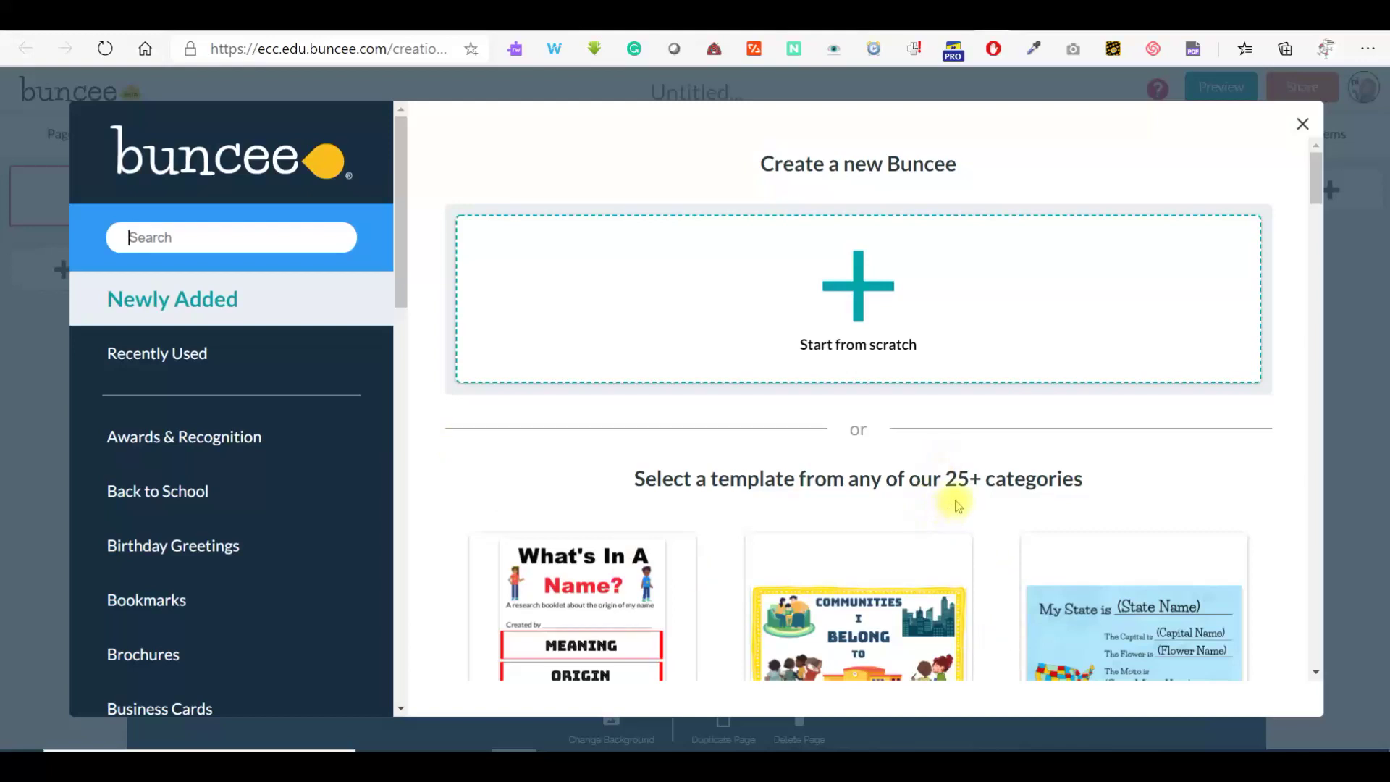
- Search the template library for THANKSGIVING
scroll(935, 482, "down", 3)
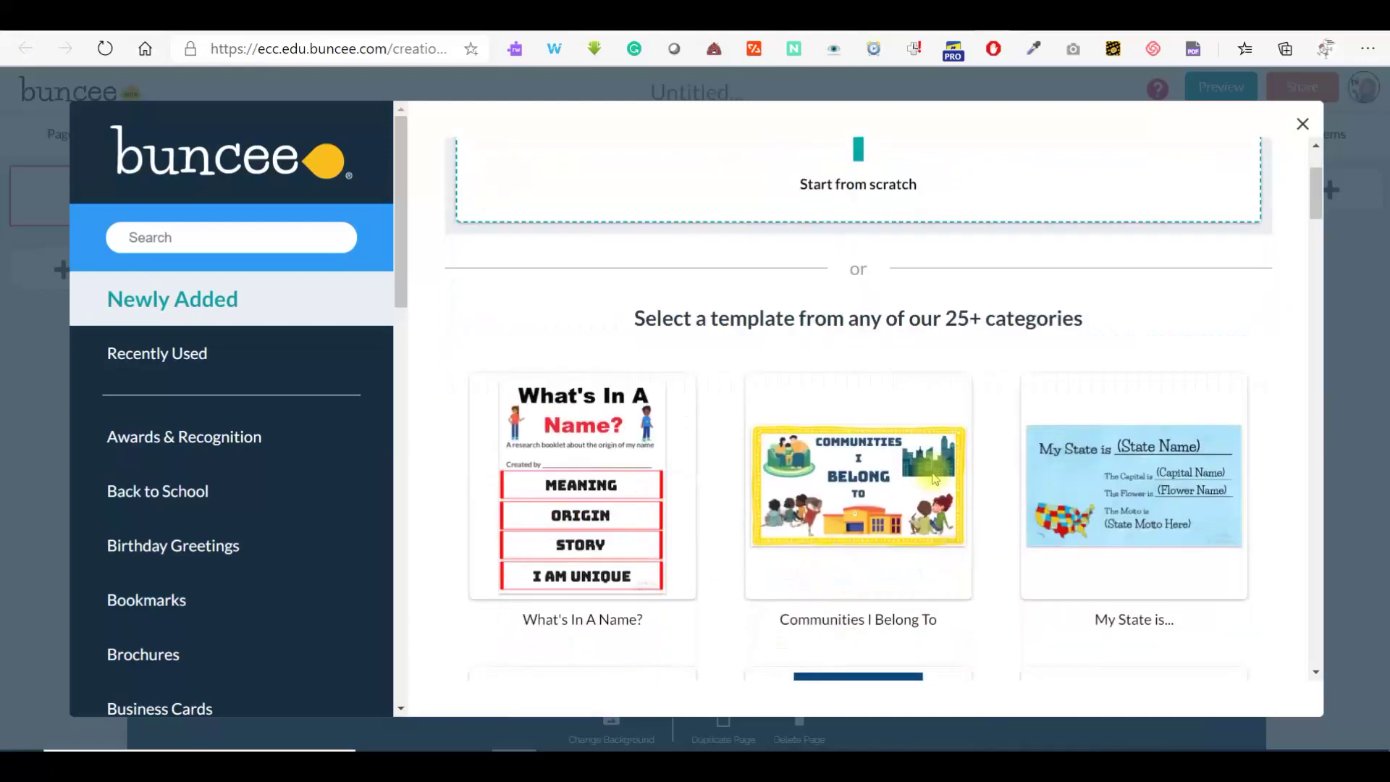
scroll(652, 377, "up", 2)
left_click(301, 226)
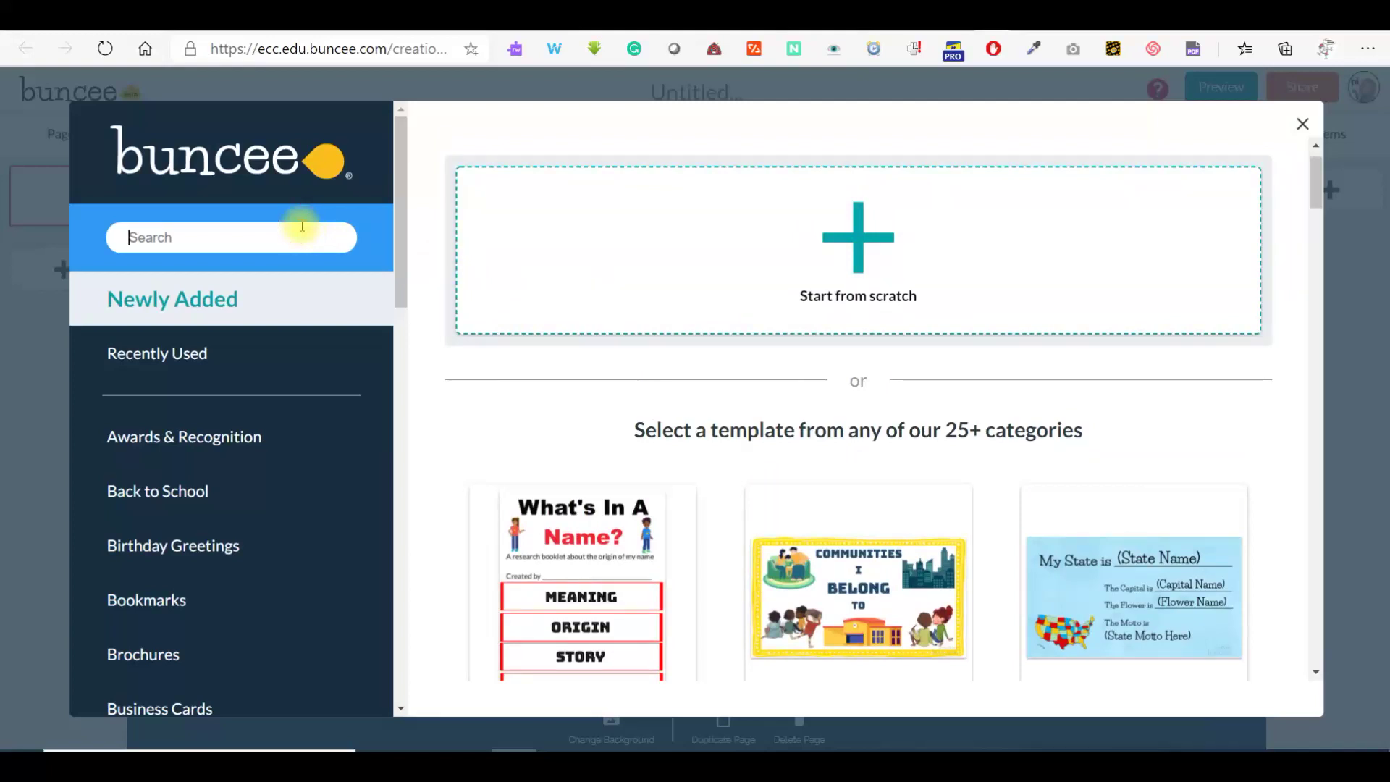
type("THANKSGIVING")
key("Return")
- Look through the Thanksgiving templates to find one suitable for the new Buncee
scroll(288, 220, "down", 3)
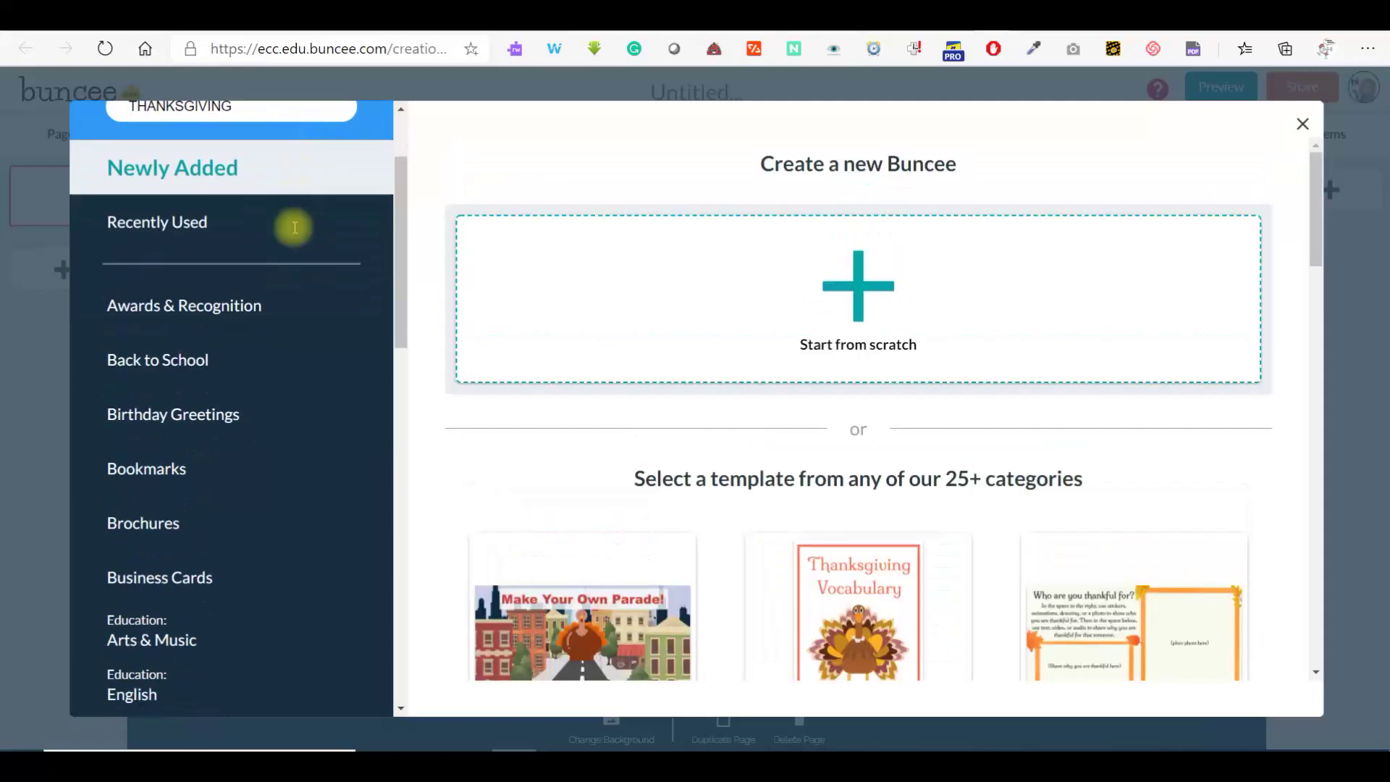
scroll(670, 470, "down", 2)
scroll(672, 494, "down", 3)
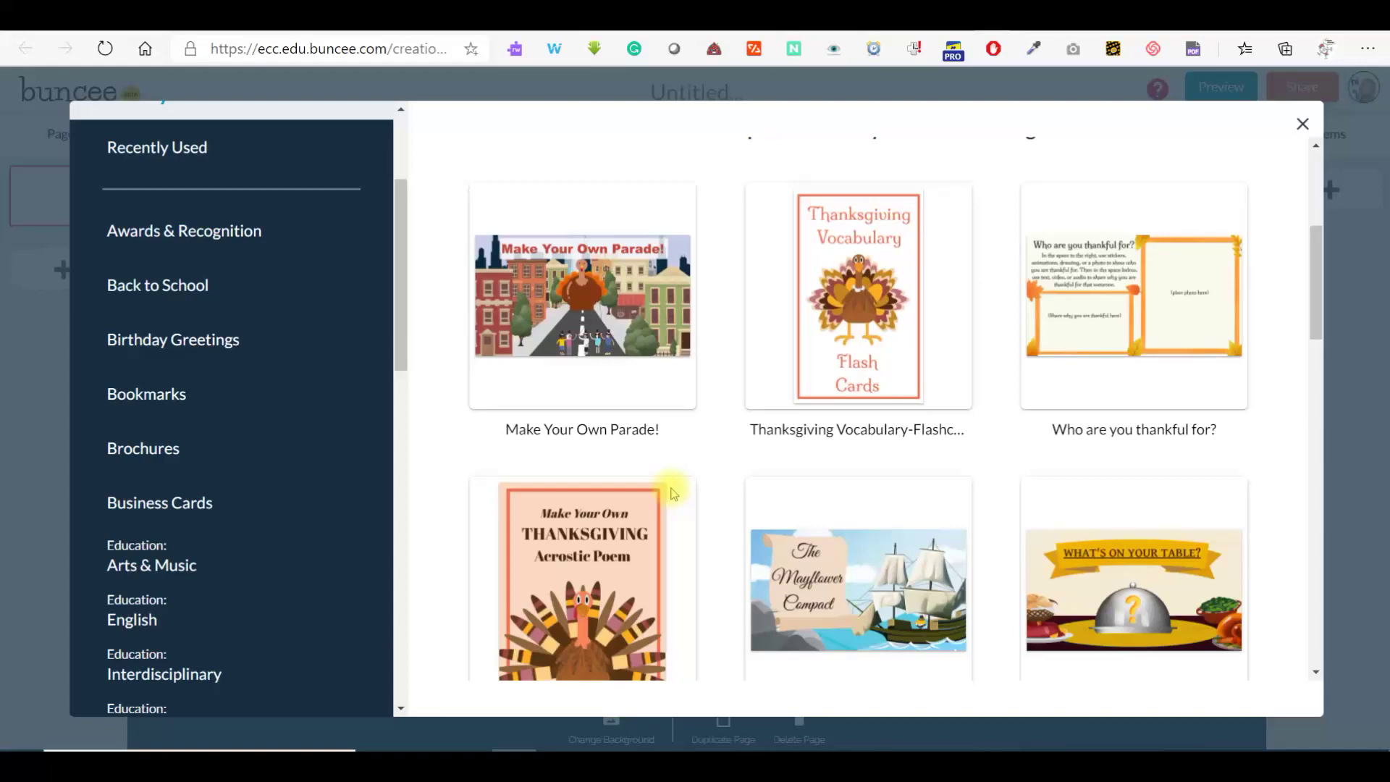
scroll(674, 493, "down", 4)
scroll(672, 495, "down", 8)
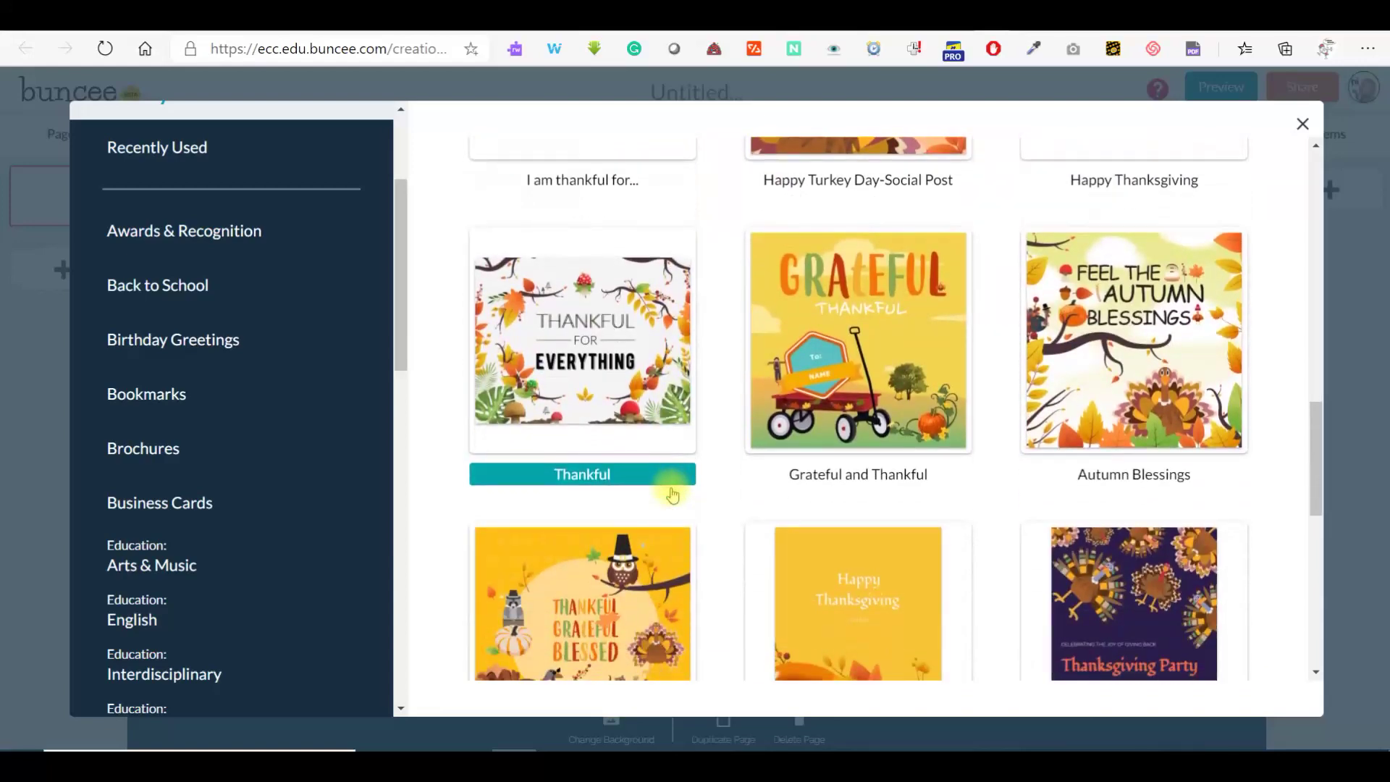
scroll(672, 494, "up", 9)
scroll(672, 494, "up", 6)
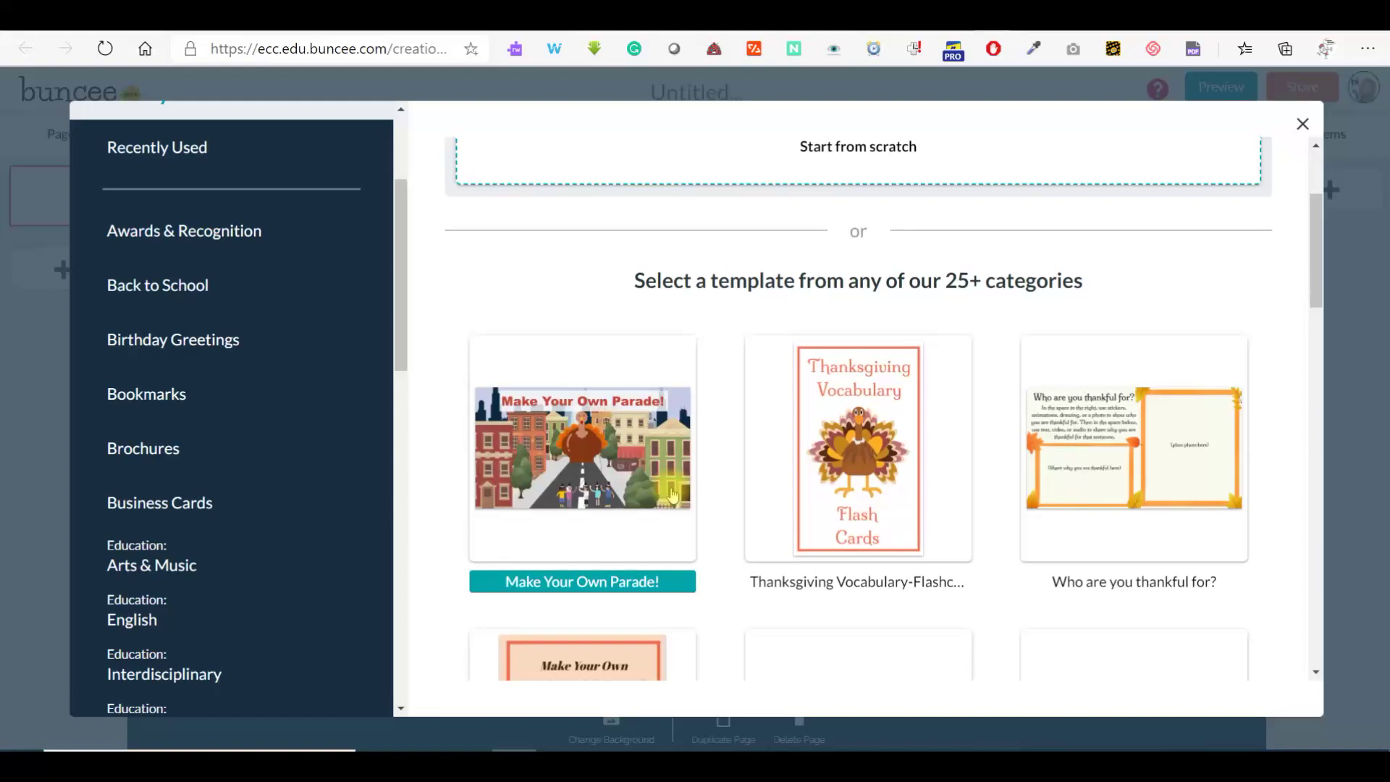
scroll(672, 496, "down", 2)
scroll(672, 495, "down", 2)
scroll(672, 496, "up", 2)
scroll(672, 496, "down", 7)
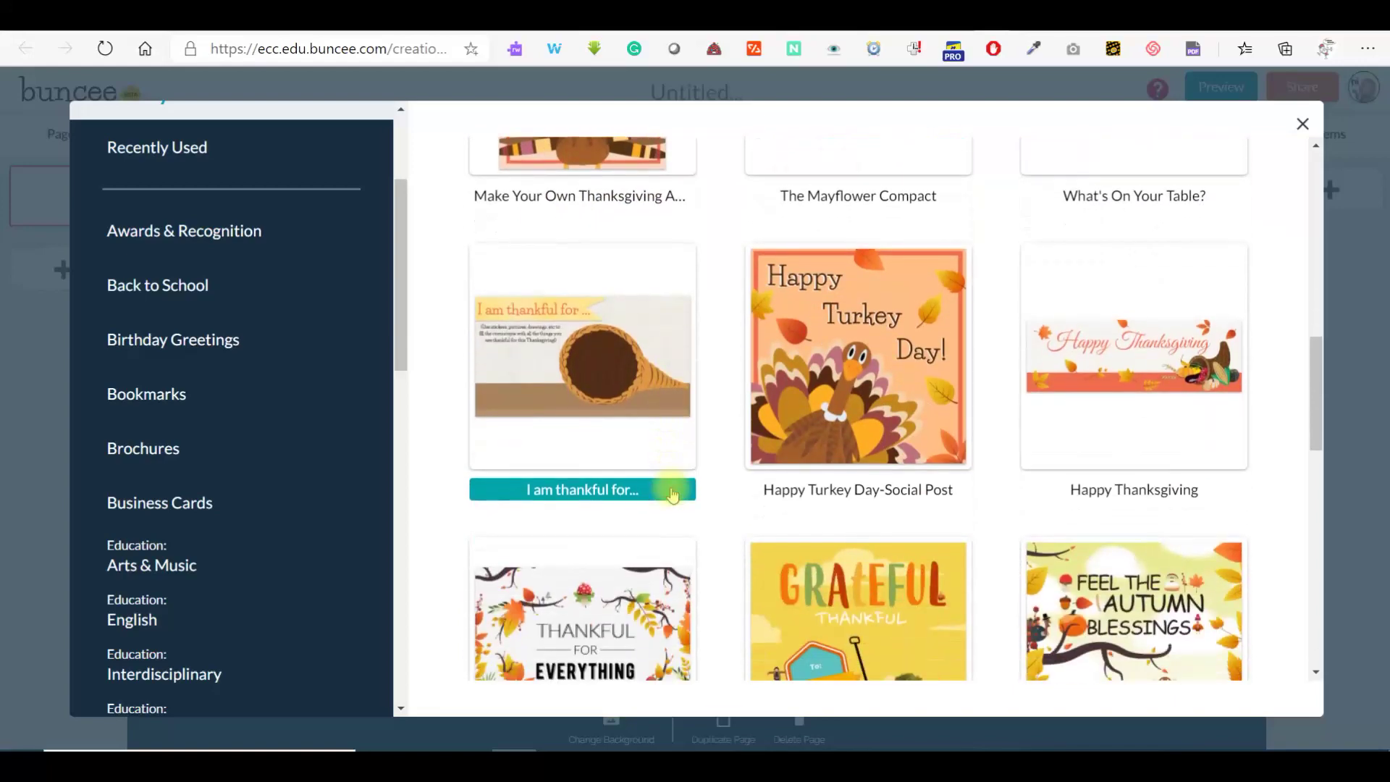
scroll(672, 495, "down", 3)
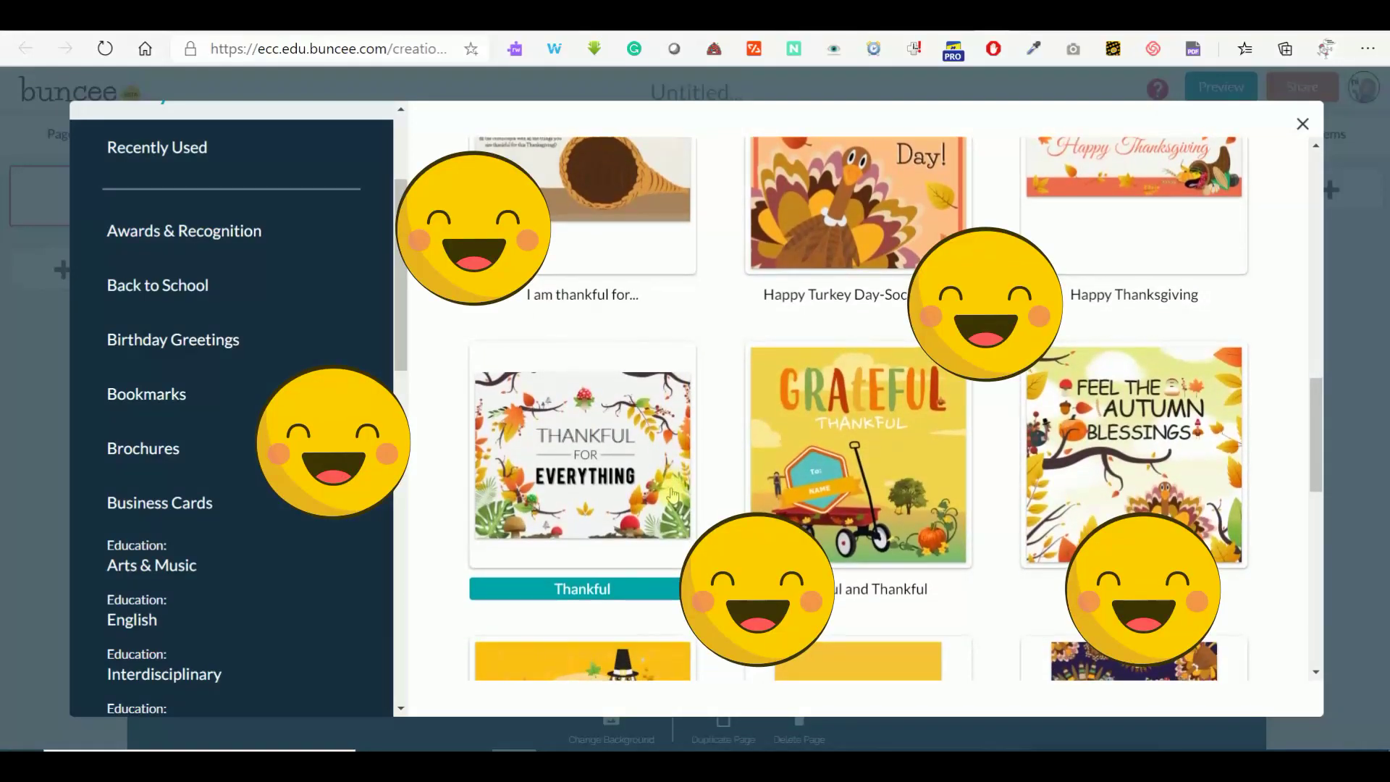
scroll(672, 496, "down", 1)
scroll(672, 495, "up", 1)
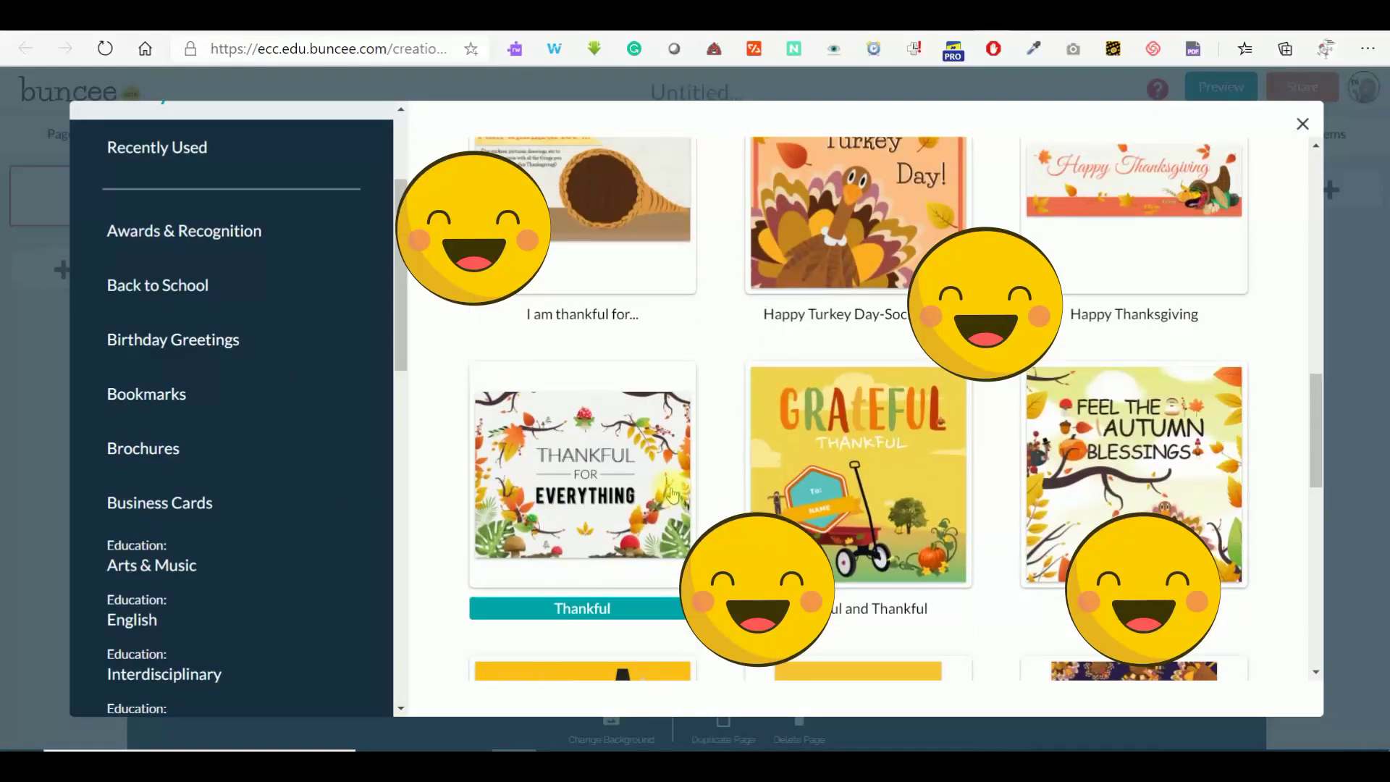
scroll(672, 495, "up", 7)
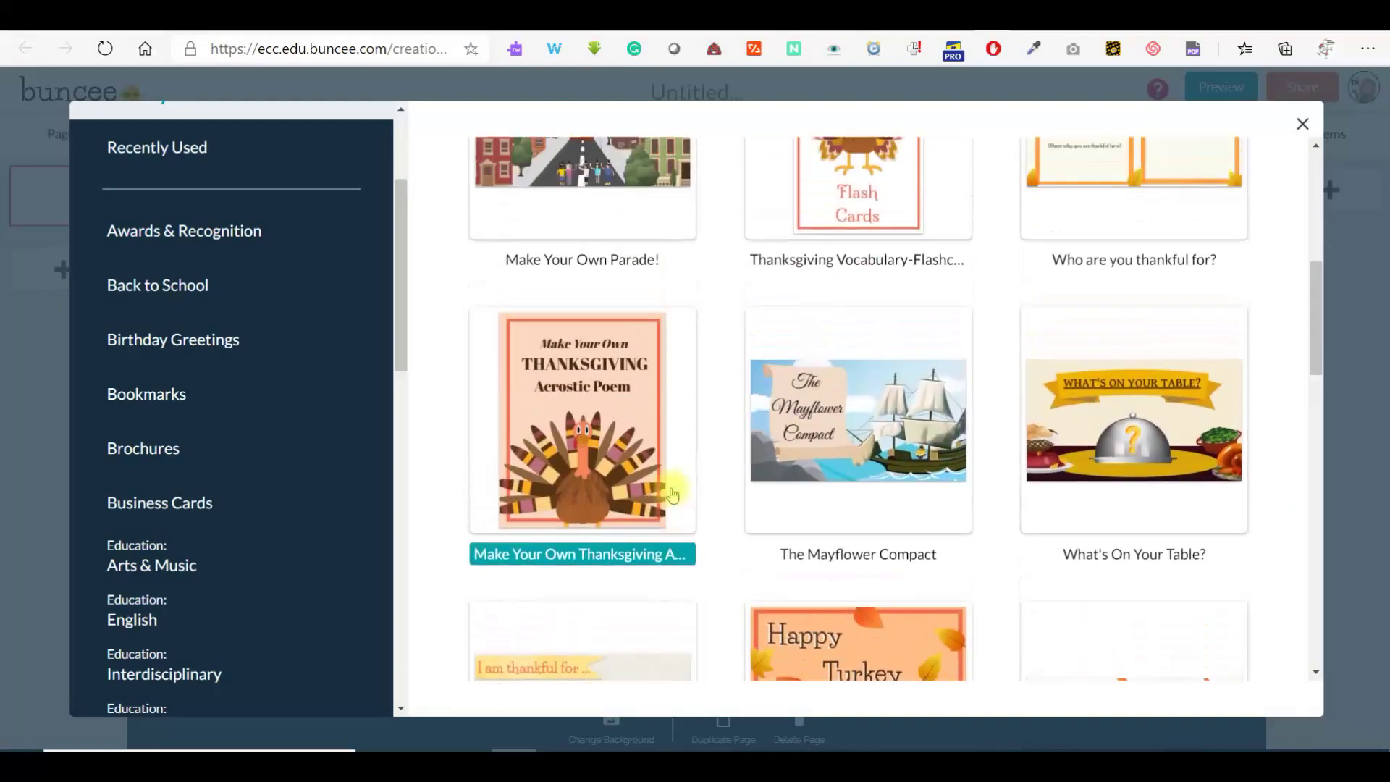
scroll(672, 495, "up", 4)
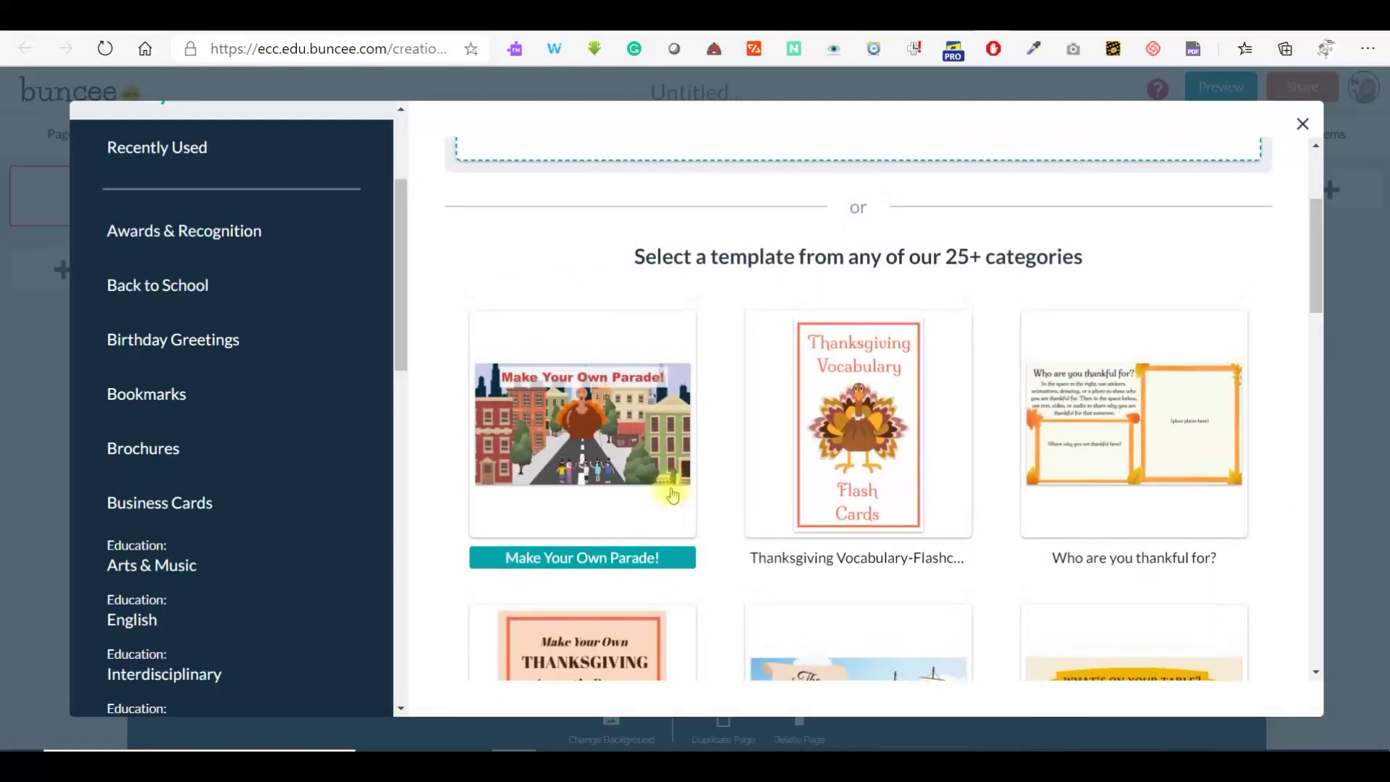
- Create the Buncee from the Make Your Own Parade! template
left_click(632, 449)
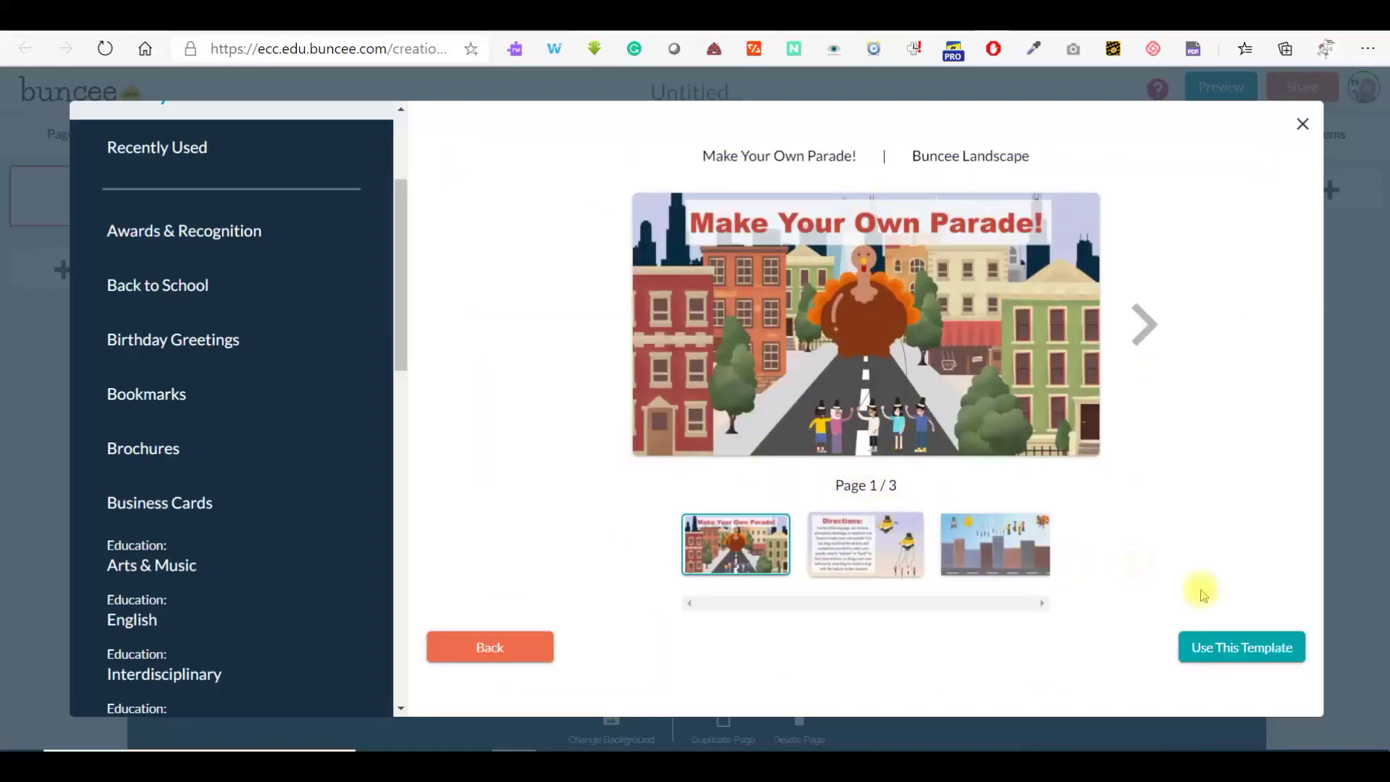
left_click(1213, 649)
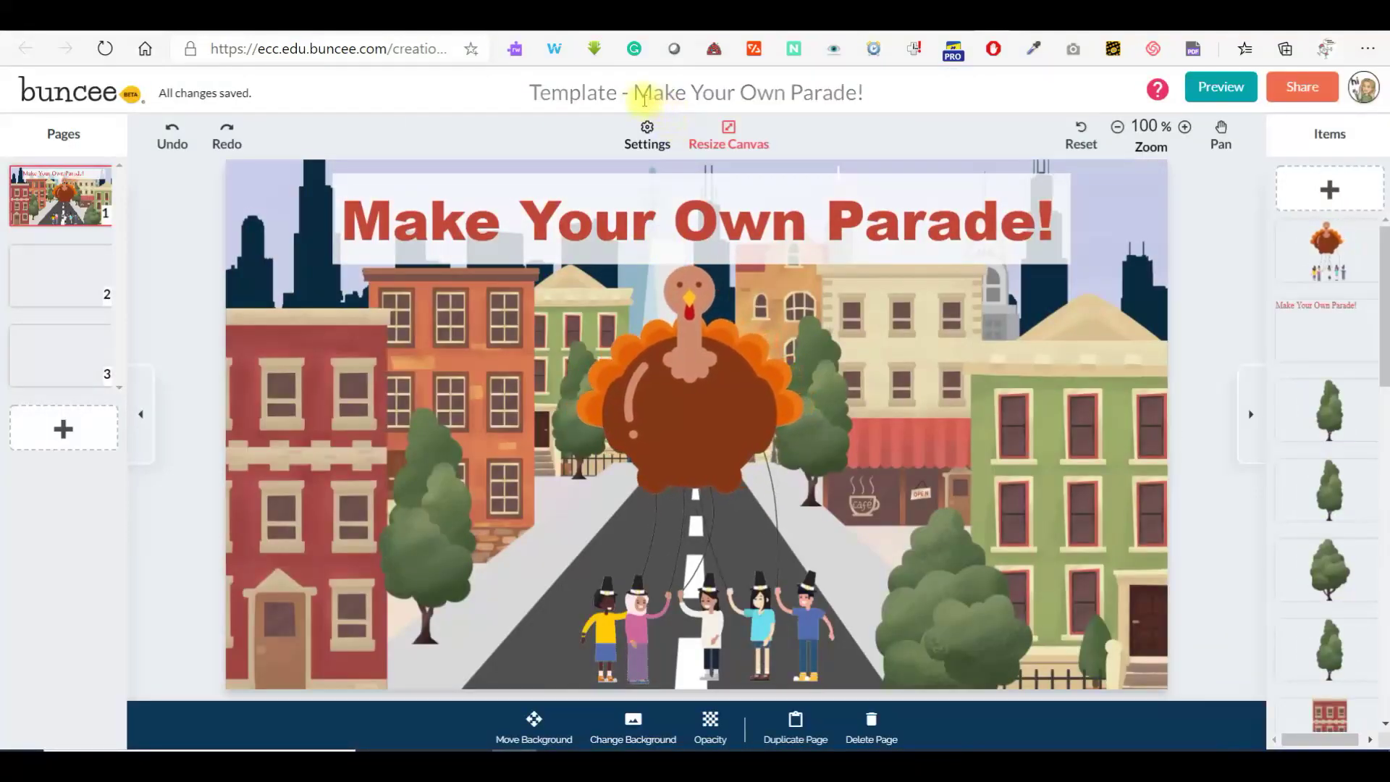
- Rename the Buncee as "Make Your Own Parade!" by removing the "Template - " prefix from its title
left_click(633, 92)
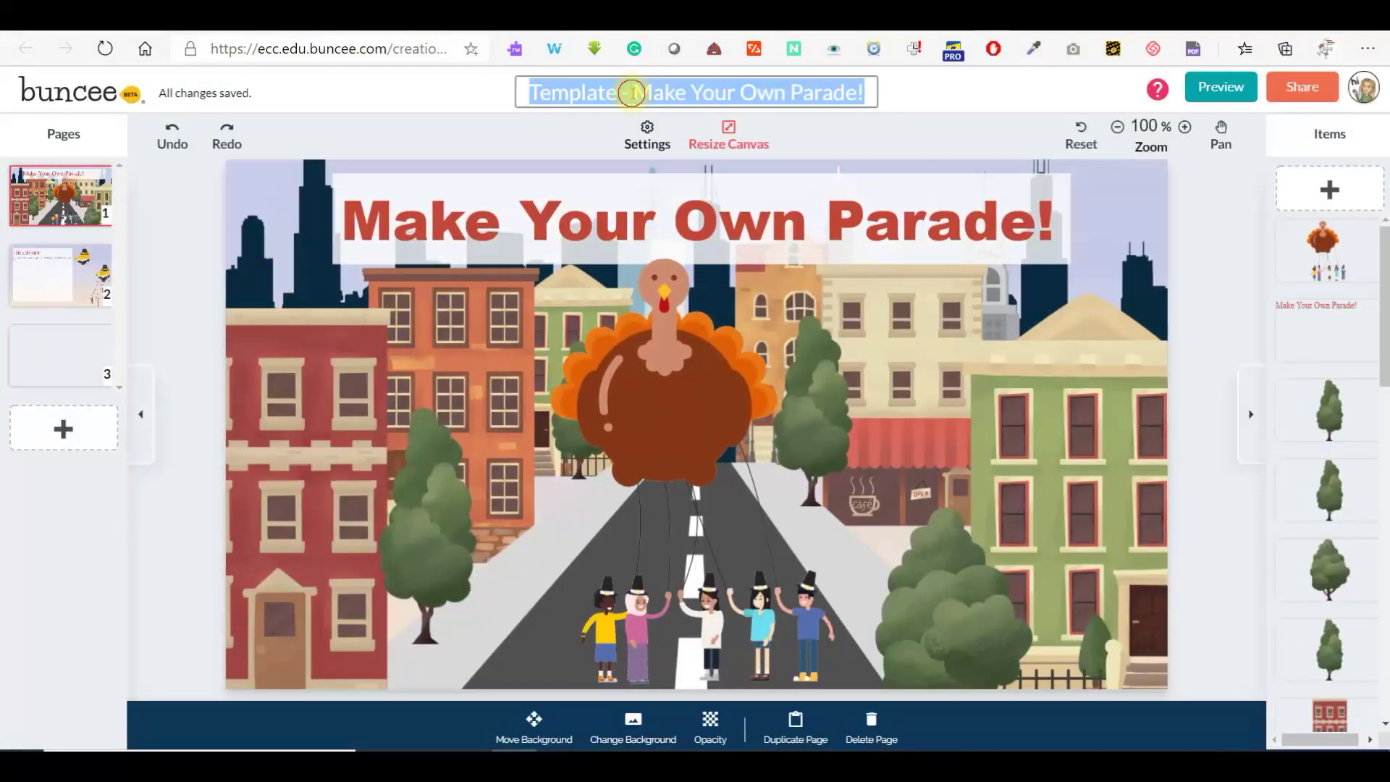
left_click(633, 93)
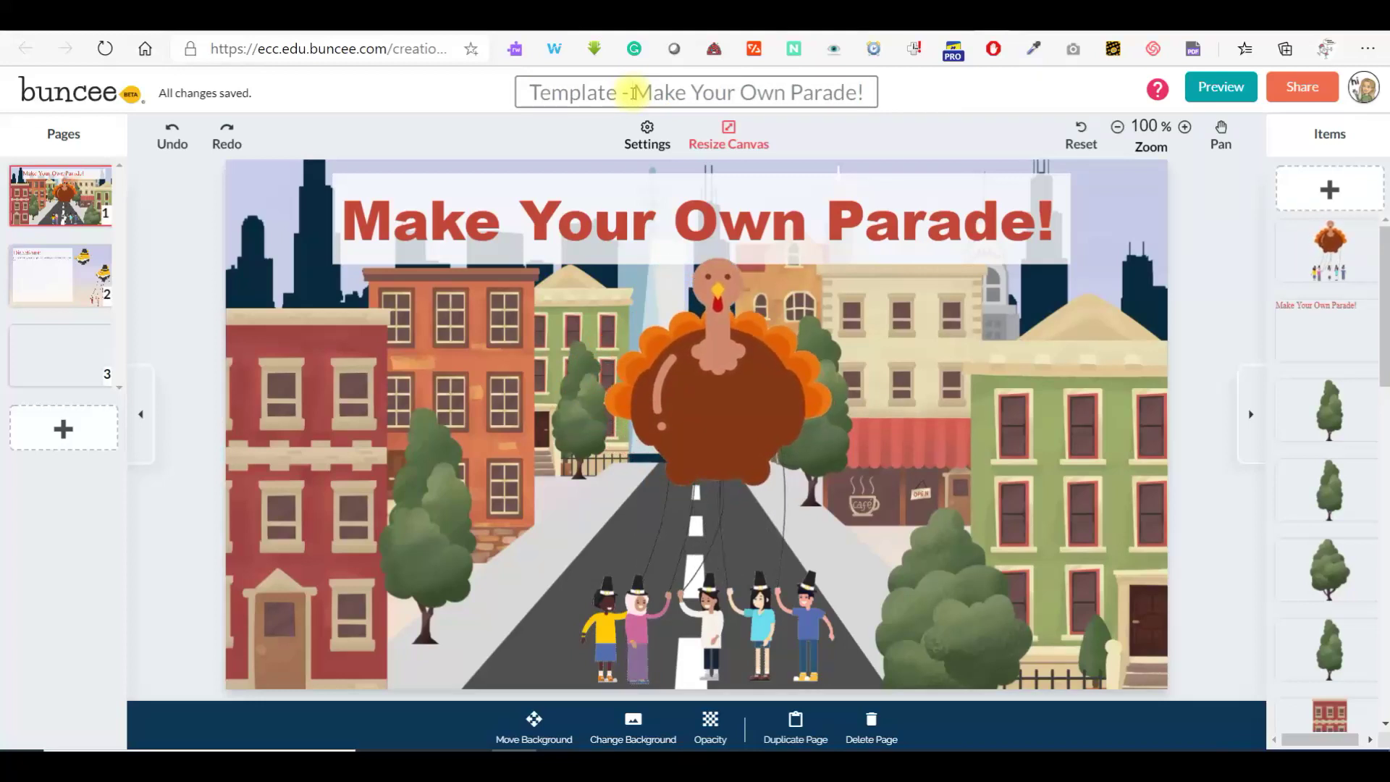
key("BackSpace")
key("BackSpace")
key("BackSpace")
key("BackSpace")
key("BackSpace")
key("BackSpace")
key("BackSpace")
key("BackSpace")
key("BackSpace")
key("BackSpace")
key("BackSpace")
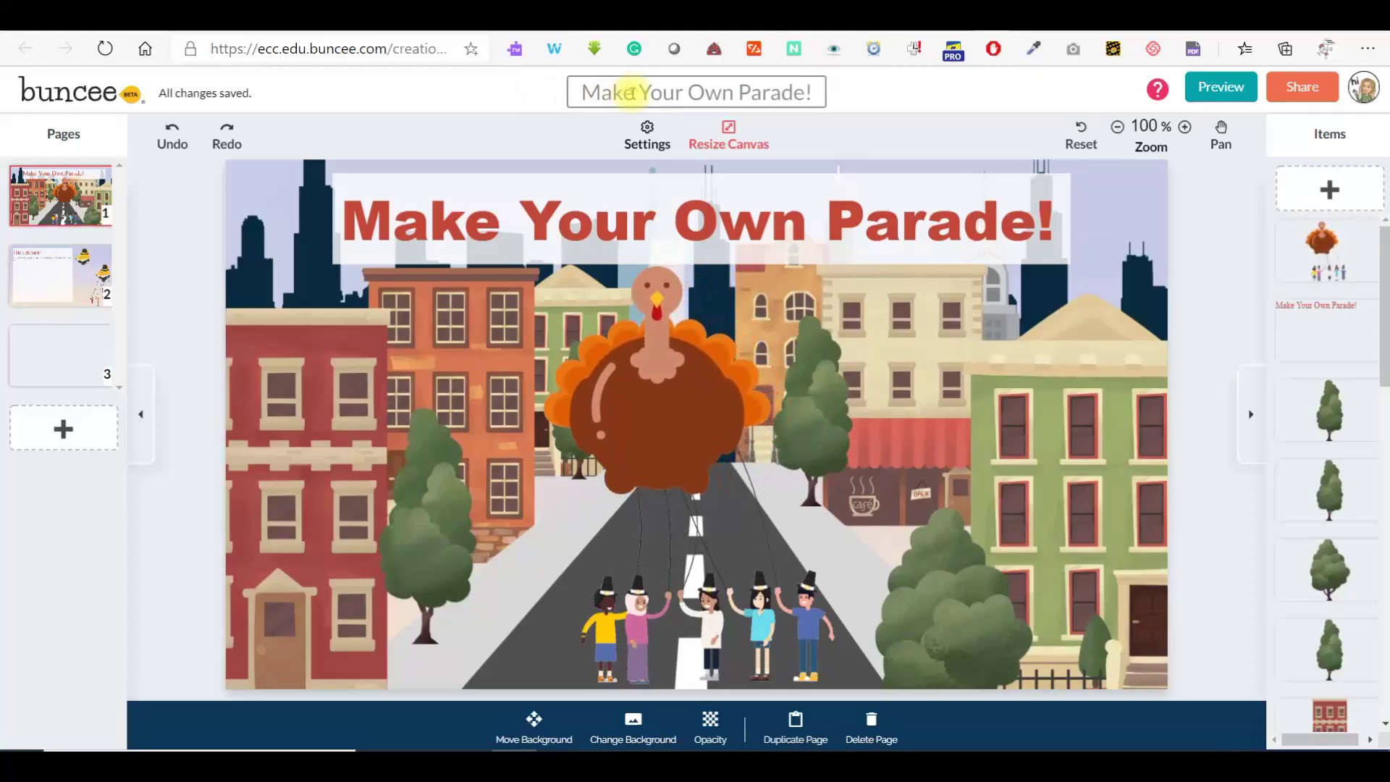
key("Return")
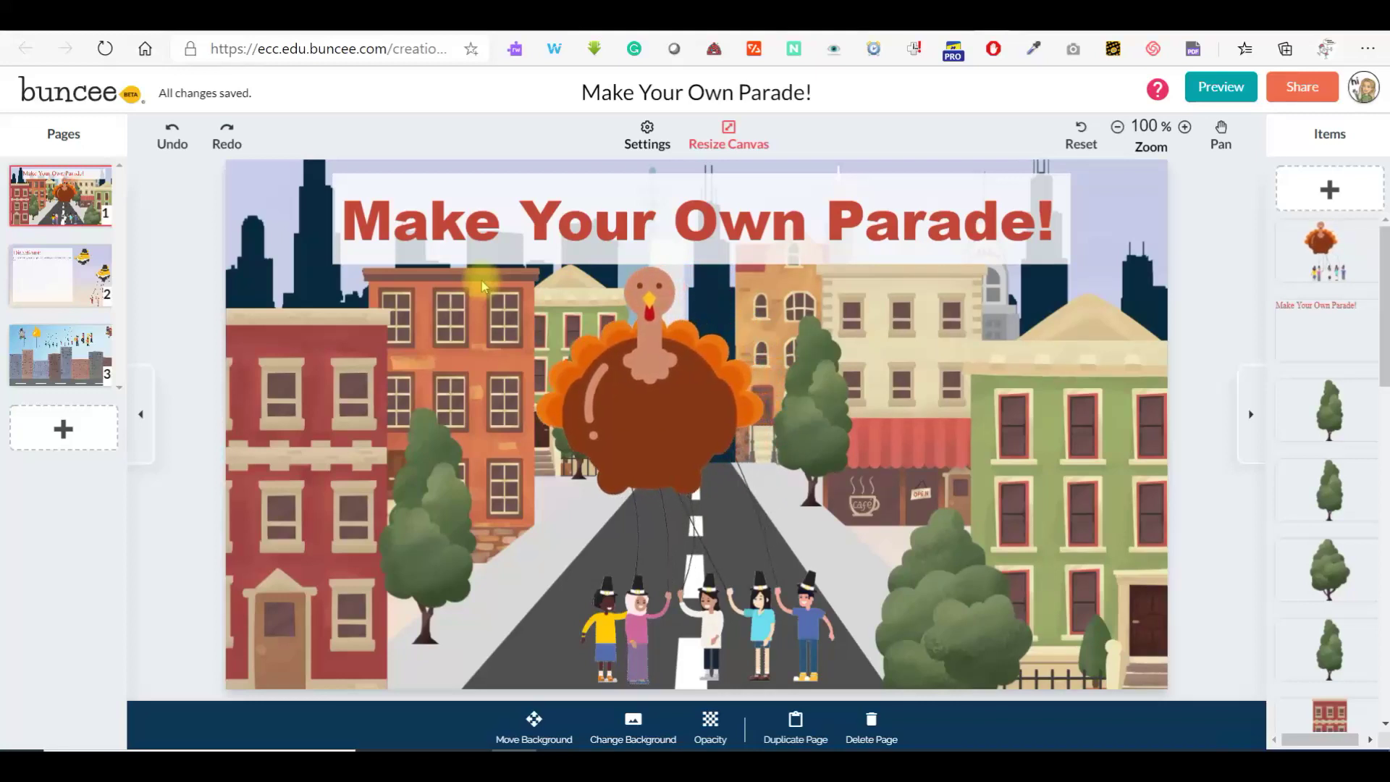
- Select the turkey balloon on the first page and open the options for adding a new page
left_click(737, 294)
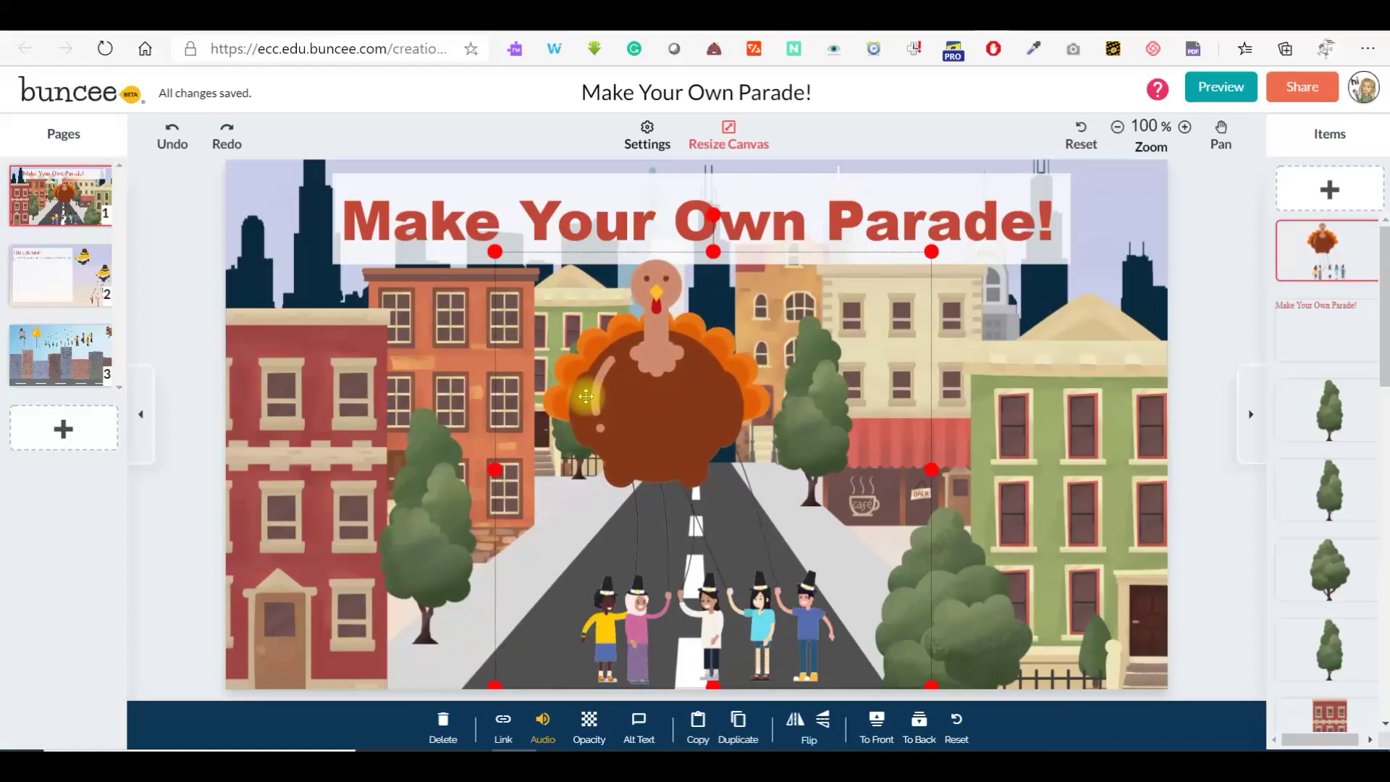
left_click(1024, 369)
left_click(680, 361)
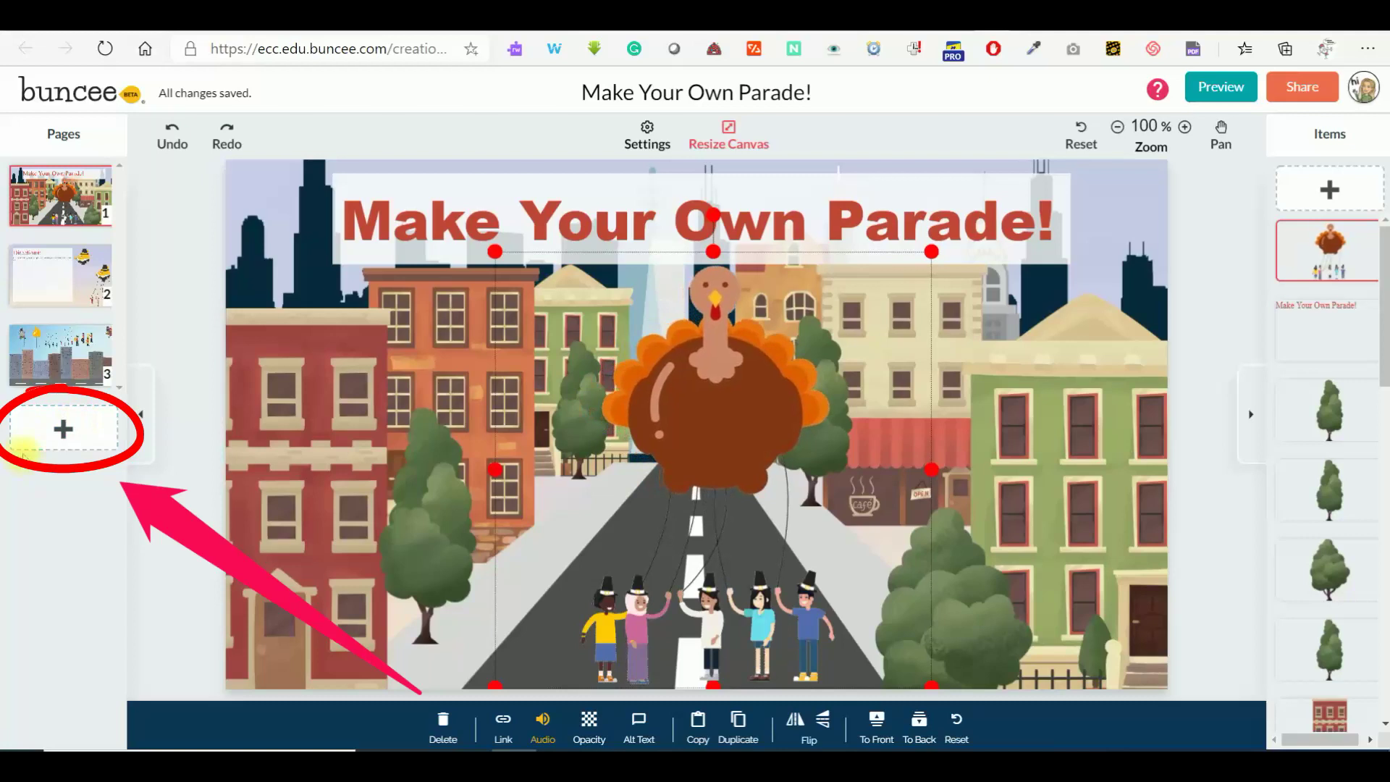
left_click(49, 445)
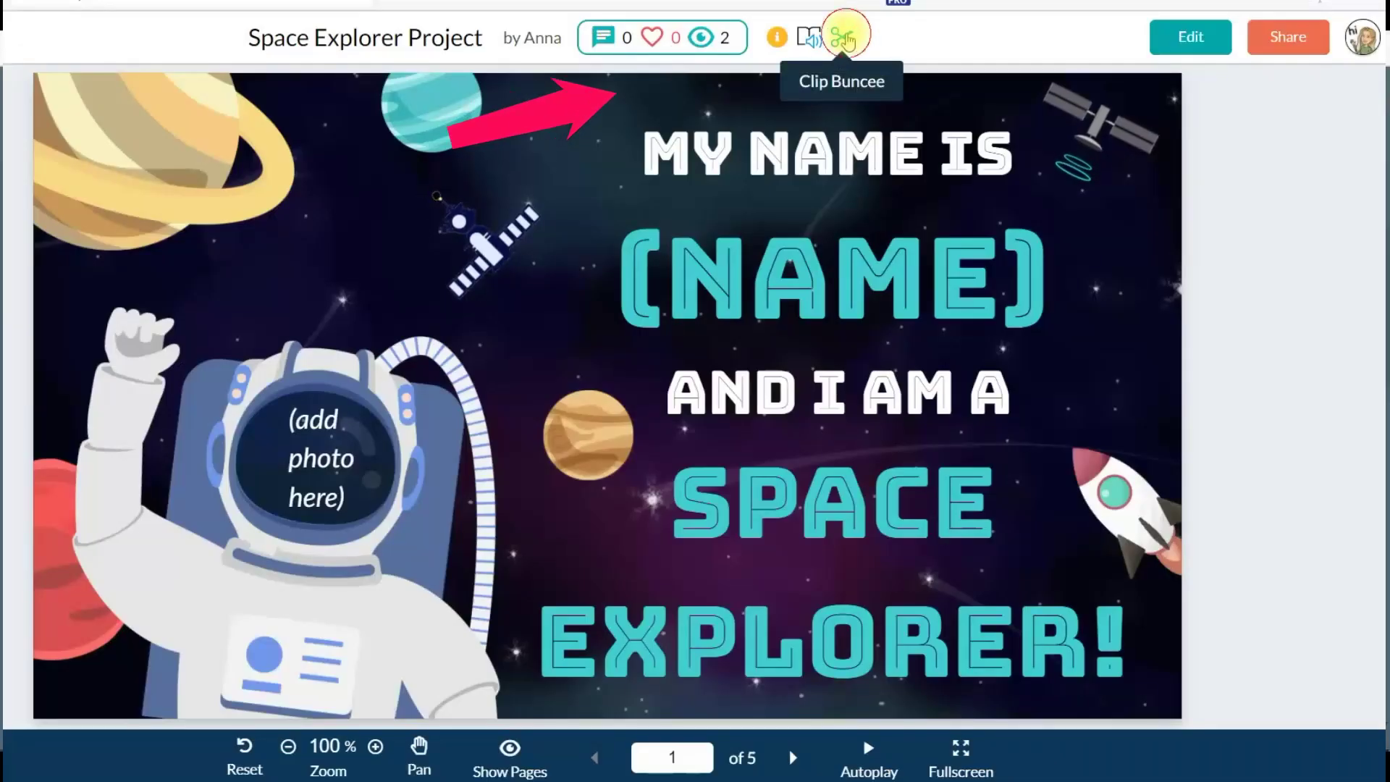
- Clip page 5 of the Space Explorer Project Buncee and close the clipping view
left_click(842, 36)
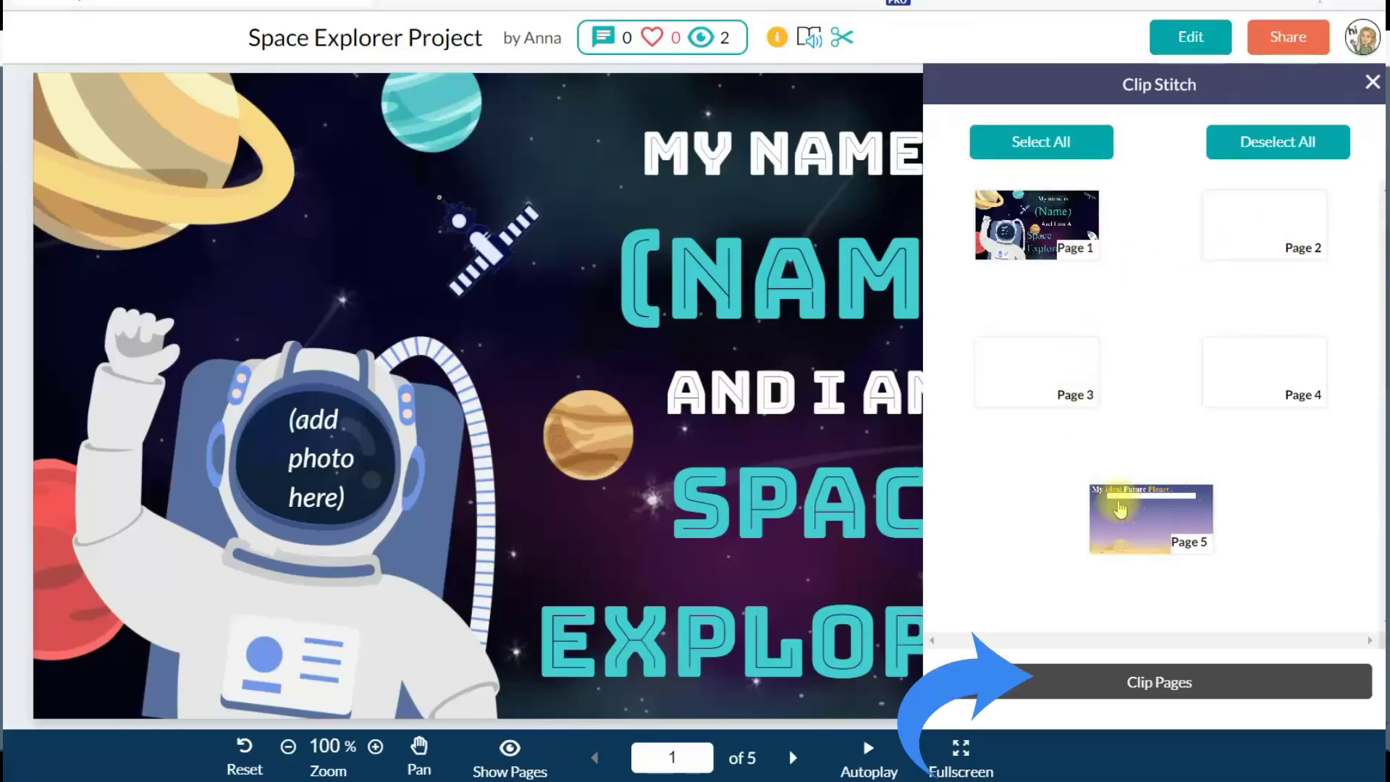
left_click(1121, 509)
left_click(1097, 685)
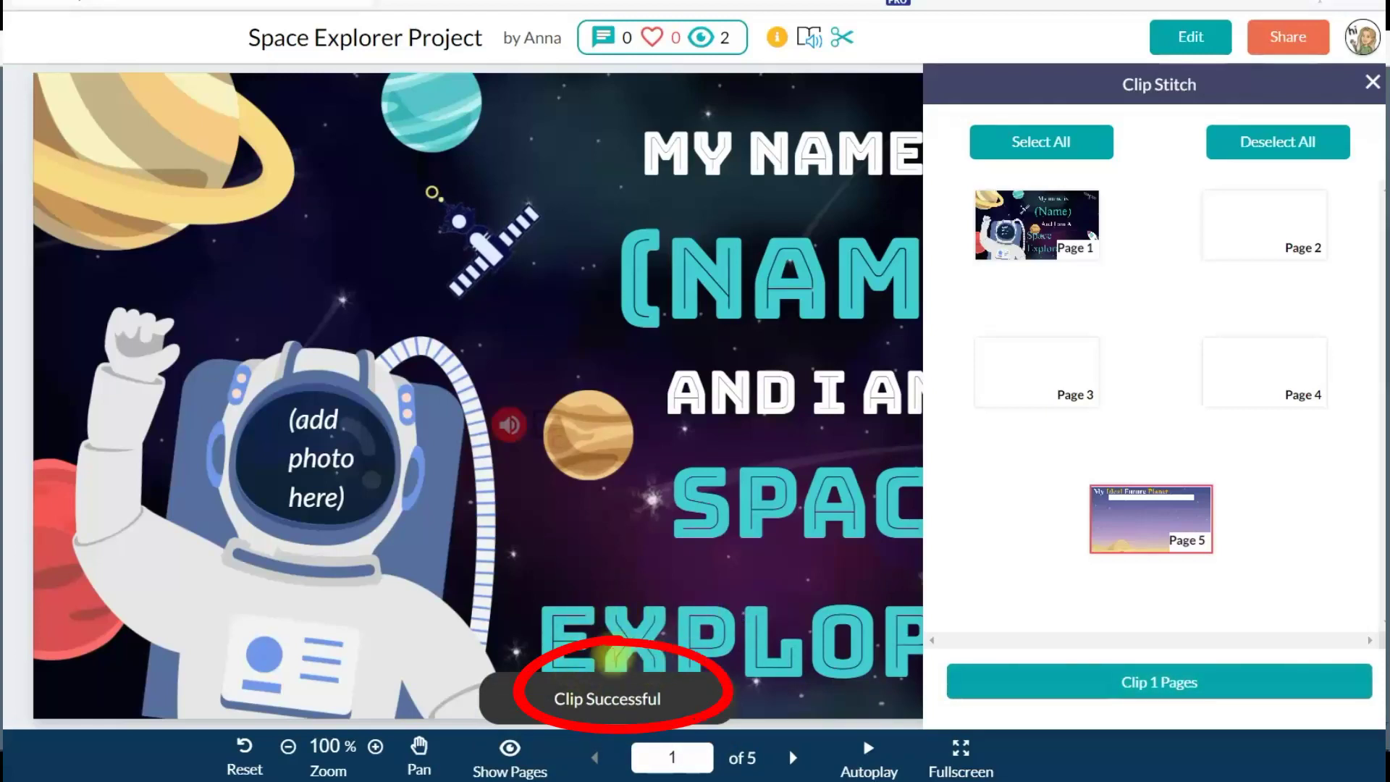
left_click(1372, 82)
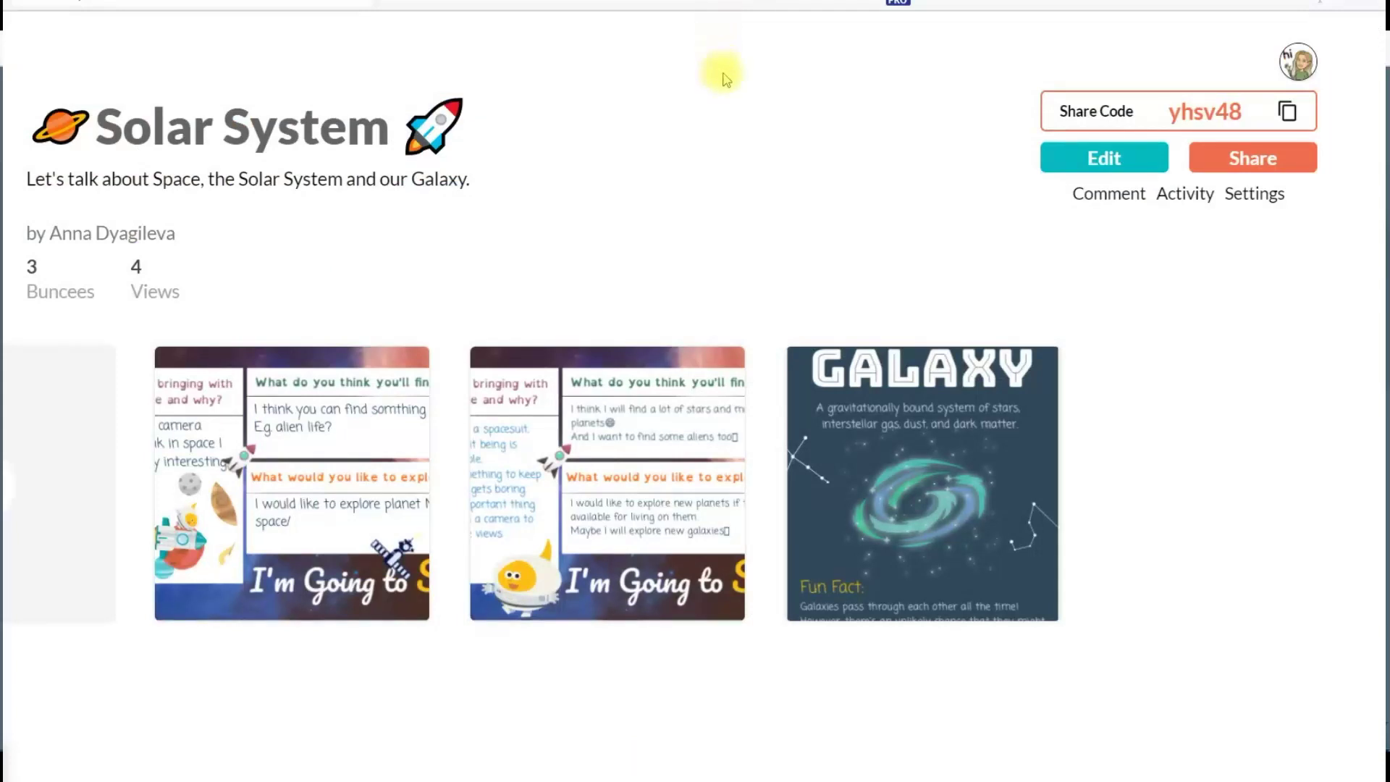
- Open the second "I'm Going to Space!" Buncee from the Solar System board for editing
left_click(686, 391)
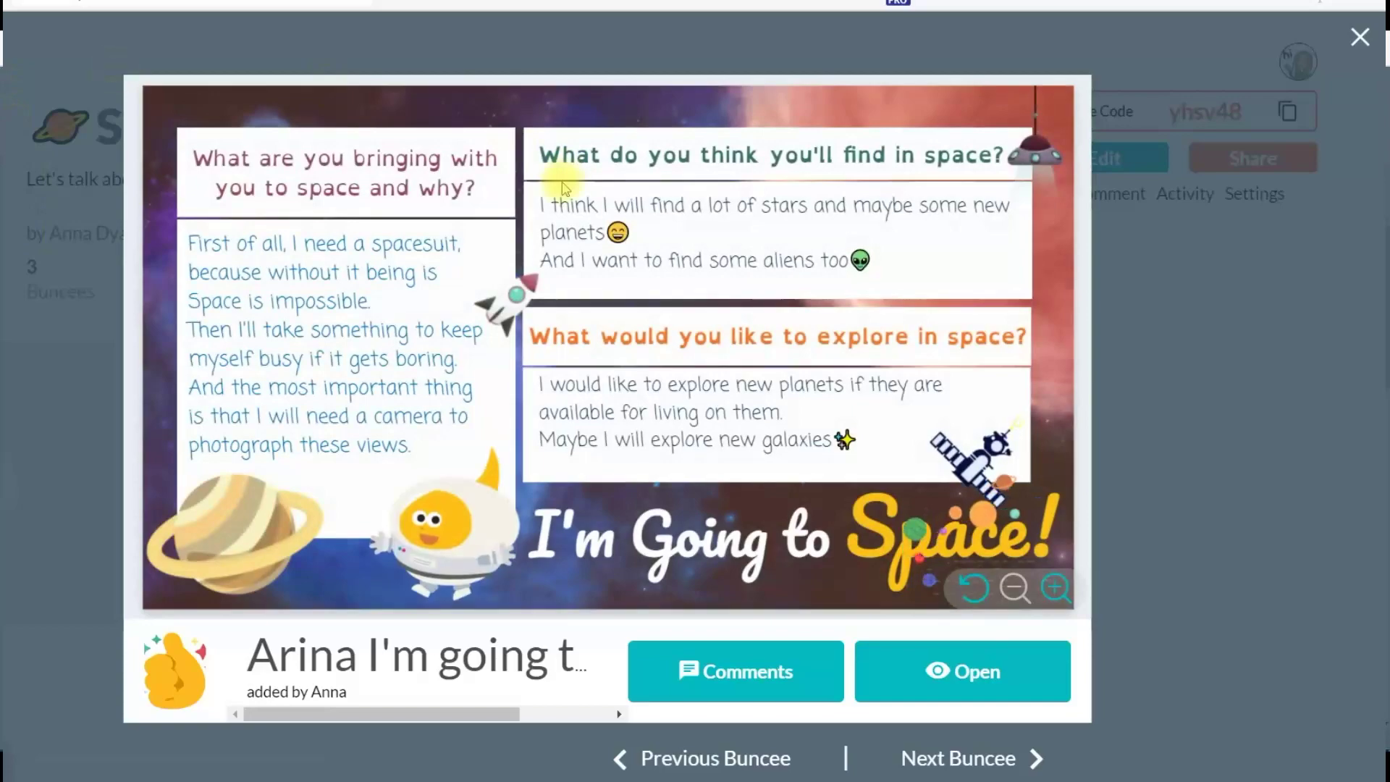
left_click(941, 694)
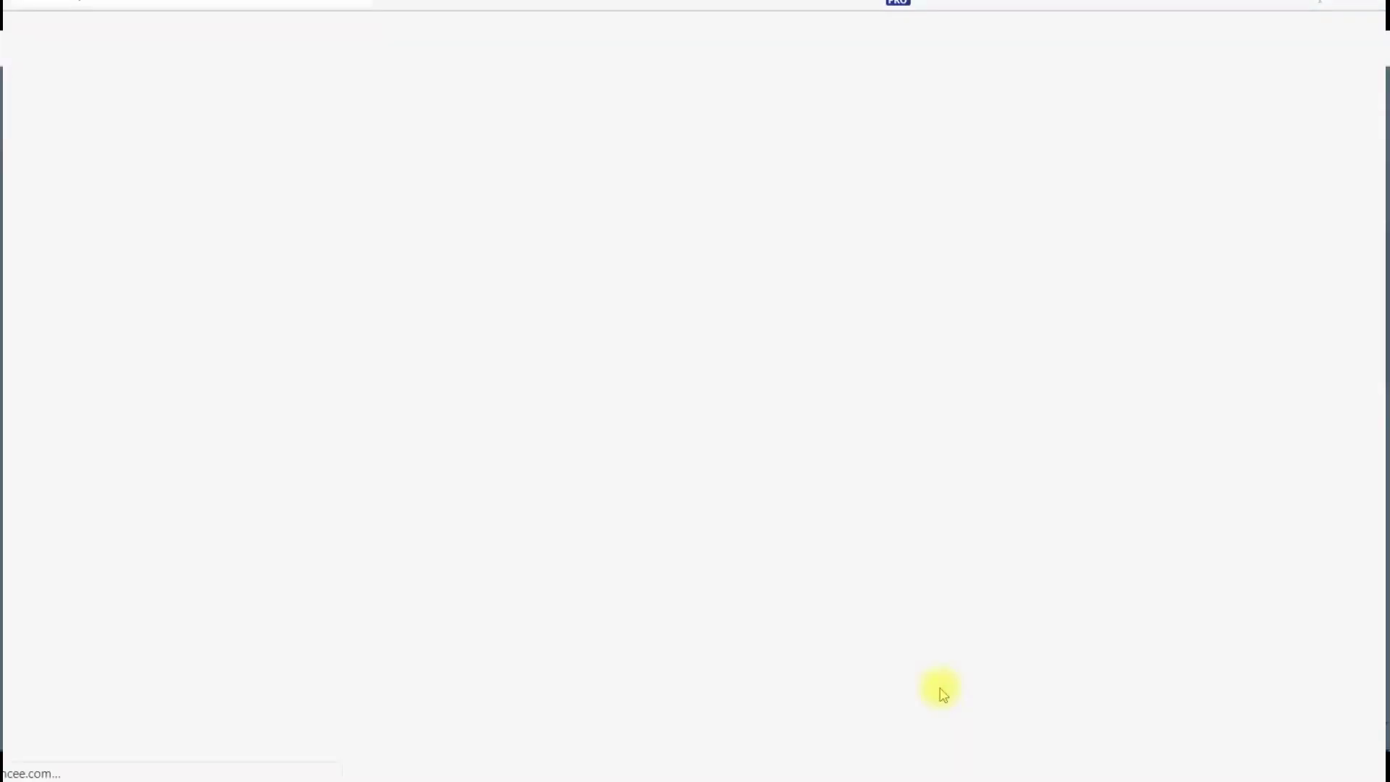
left_click(1181, 38)
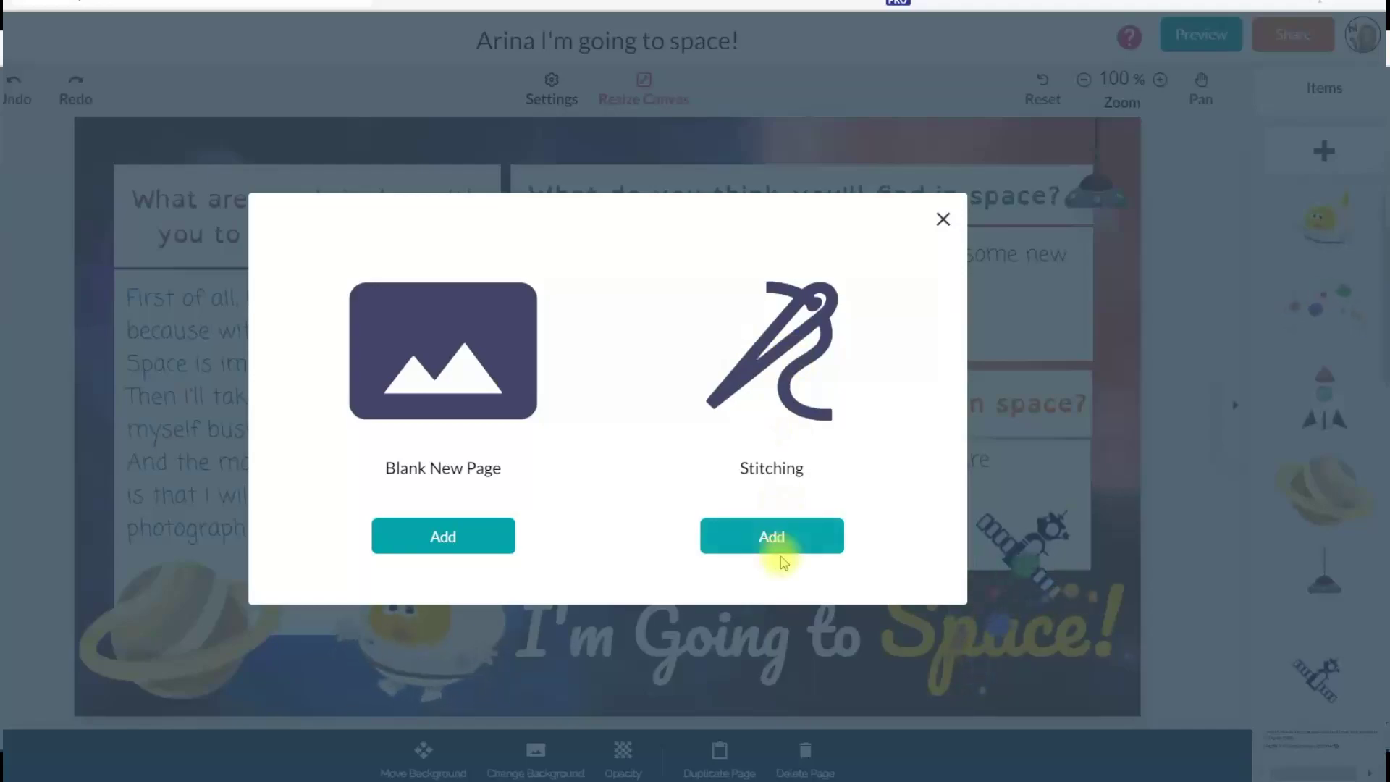
- Stitch the clipped Space Explorer Project page into the space Buncee as a new page
left_click(780, 556)
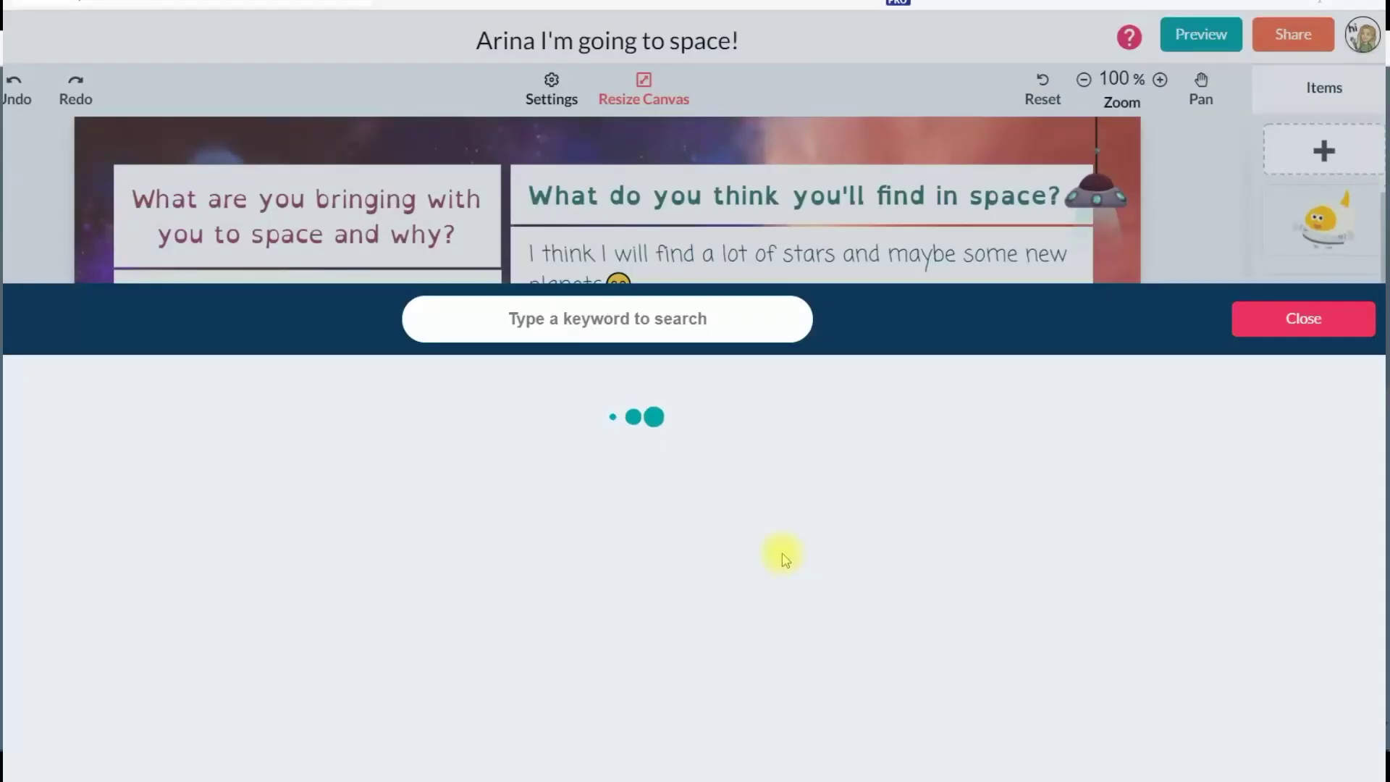
left_click(124, 455)
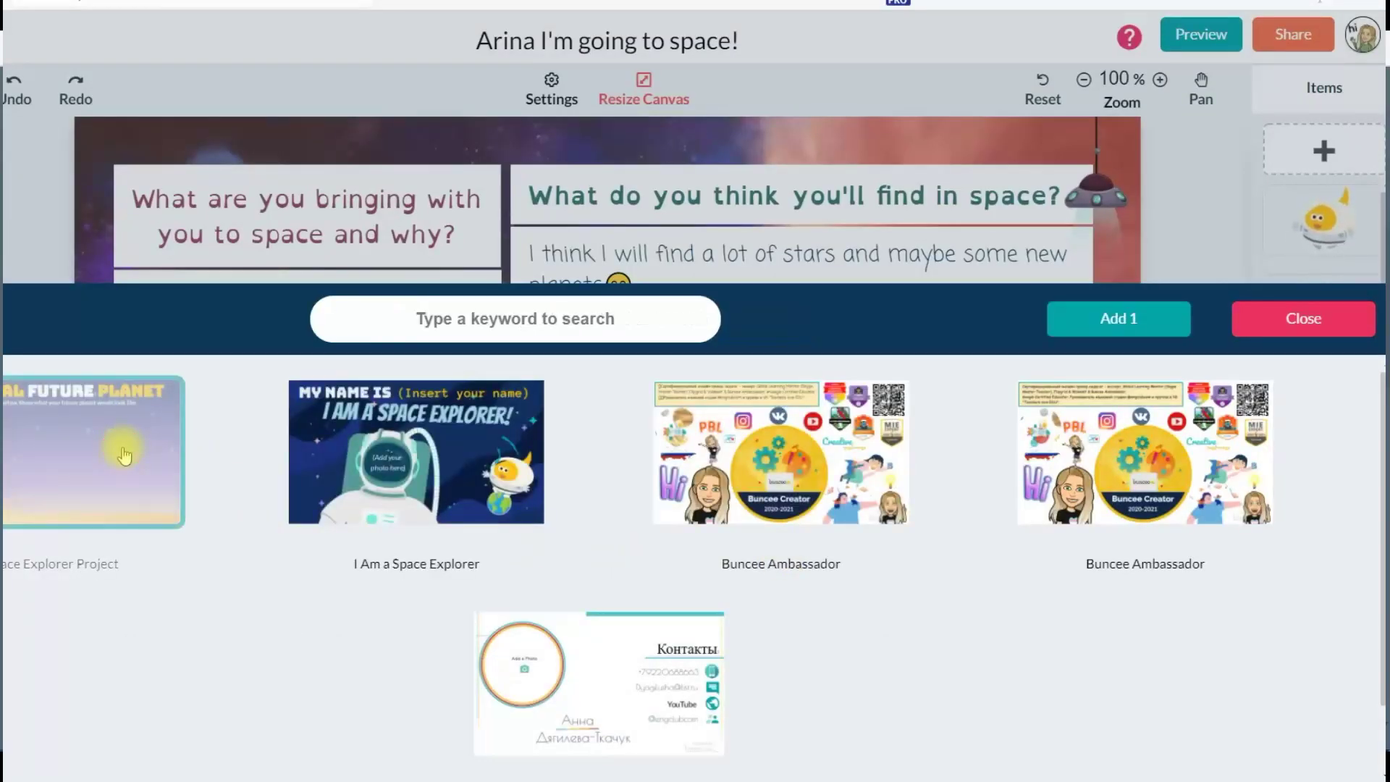
left_click(1140, 317)
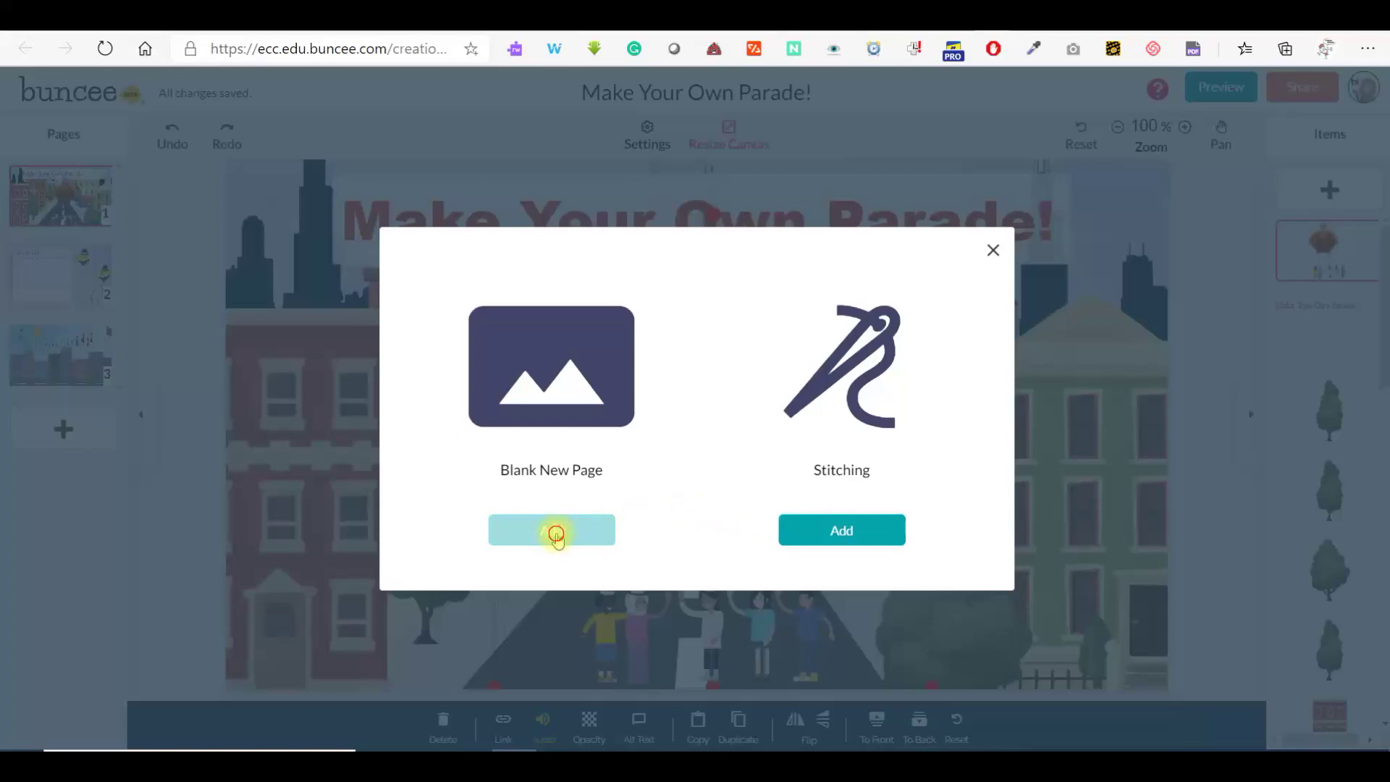
- Add a blank new page to the Make Your Own Parade! Buncee and search the page templates for Thanksgiving
left_click(556, 534)
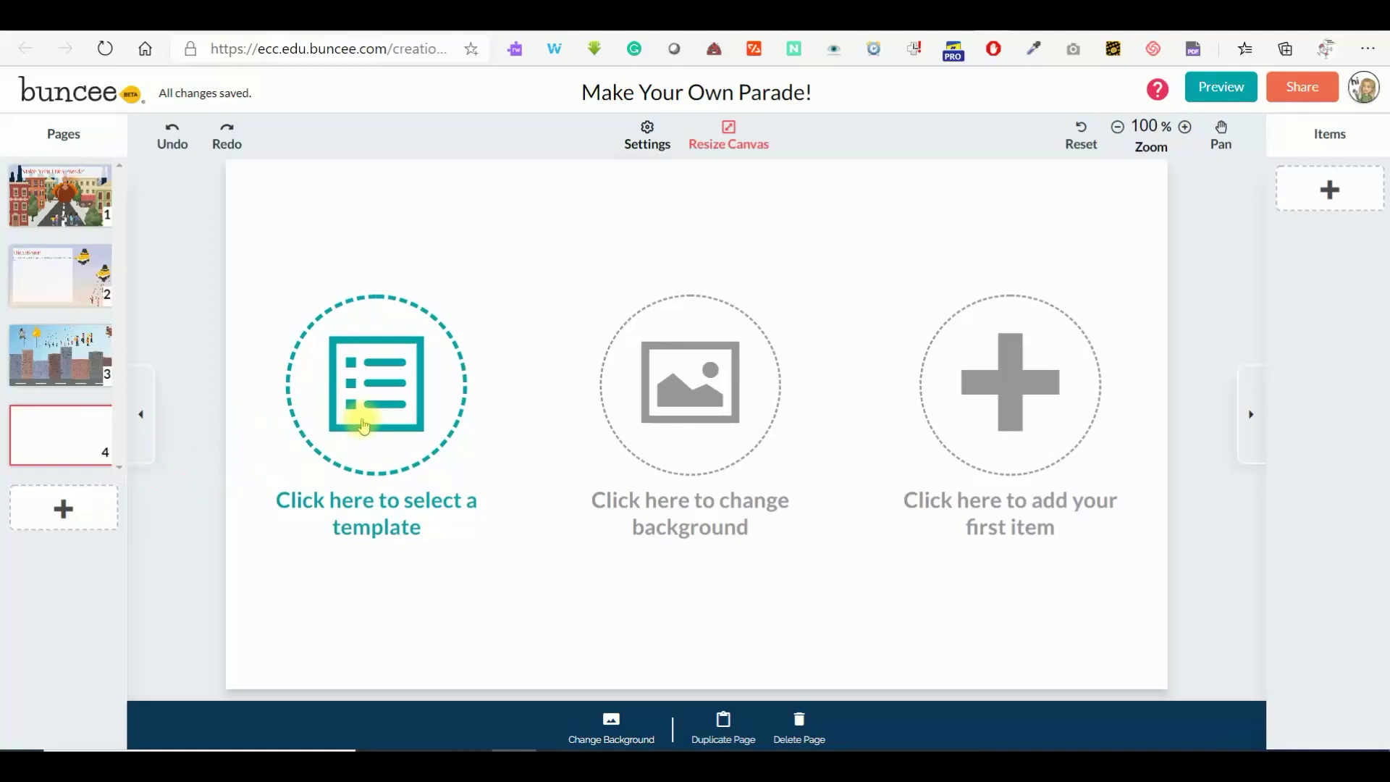
left_click(363, 423)
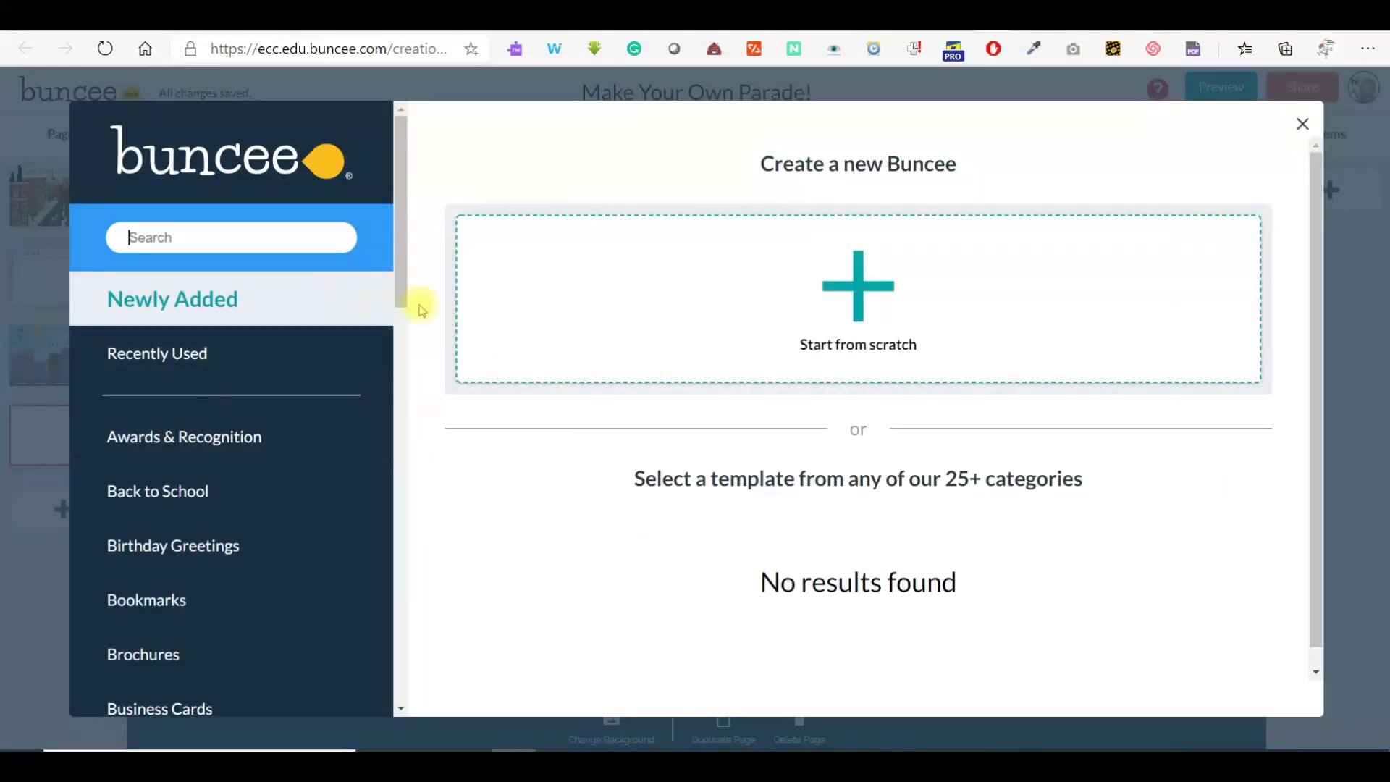
type("👪Thanksgiving Day🙌")
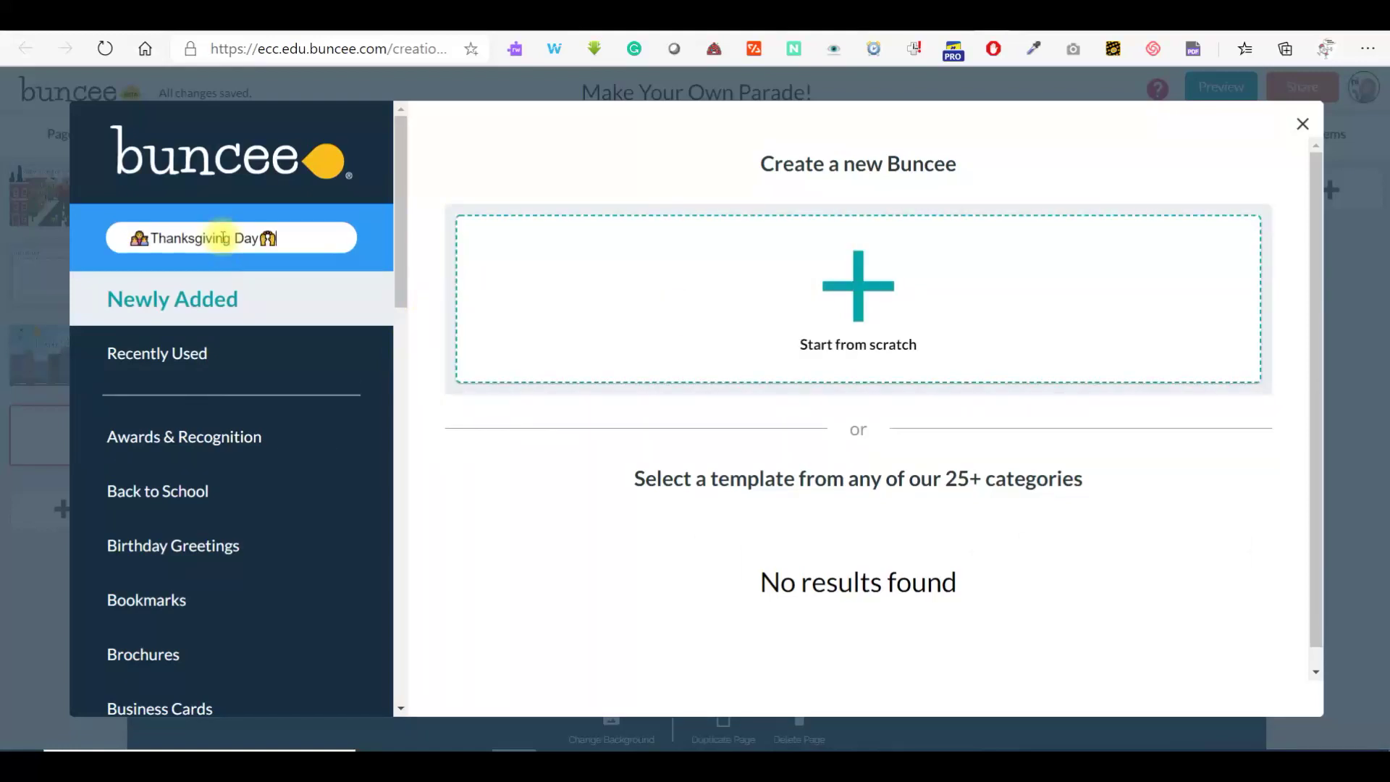
left_click_drag(282, 238, 236, 238)
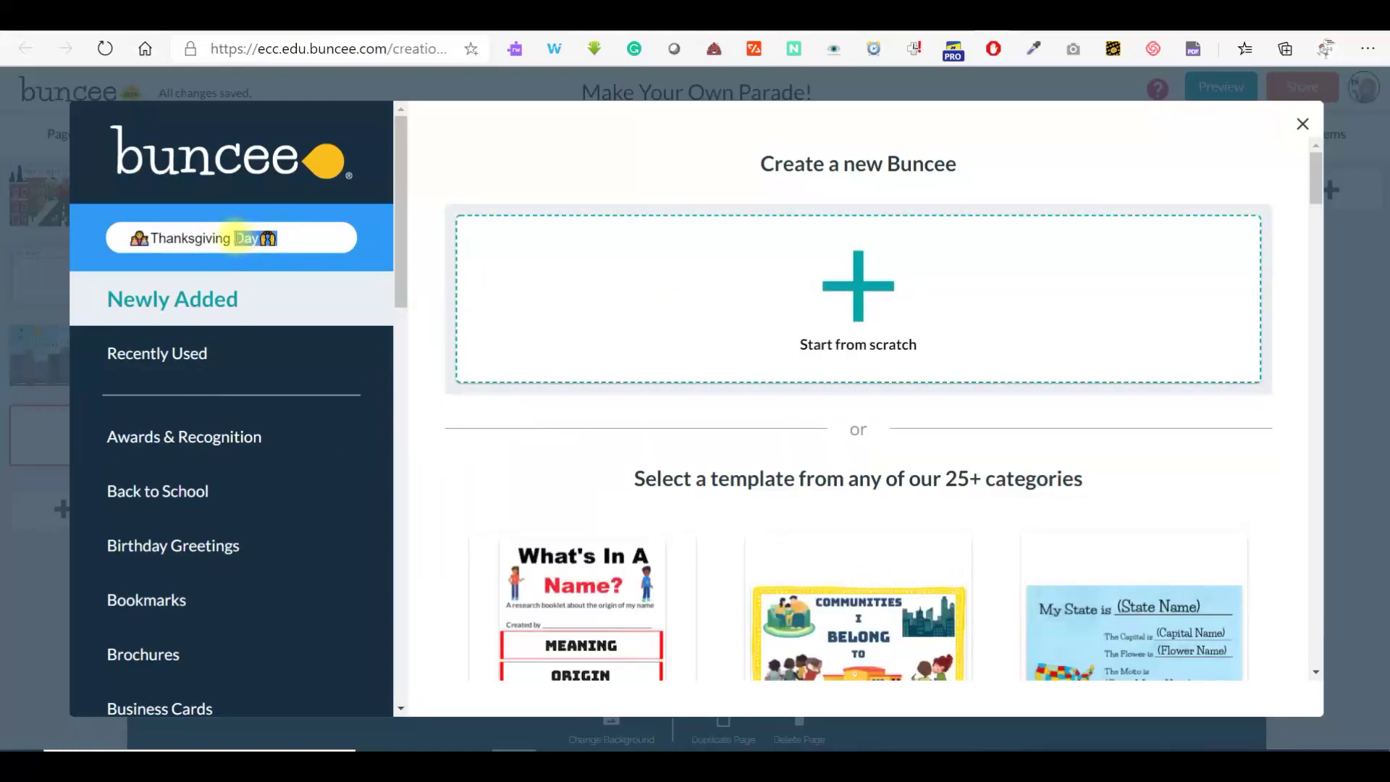
key("BackSpace")
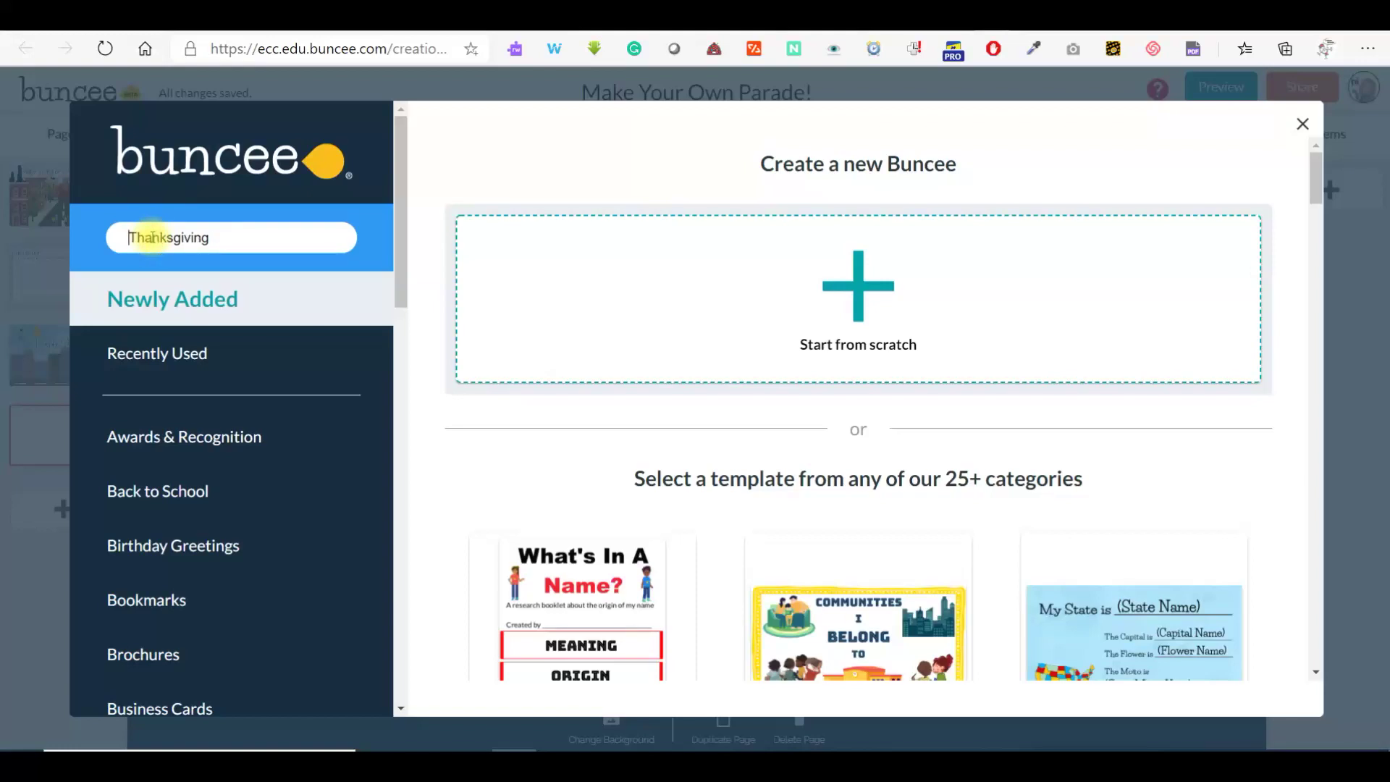
left_click(264, 226)
key("Return")
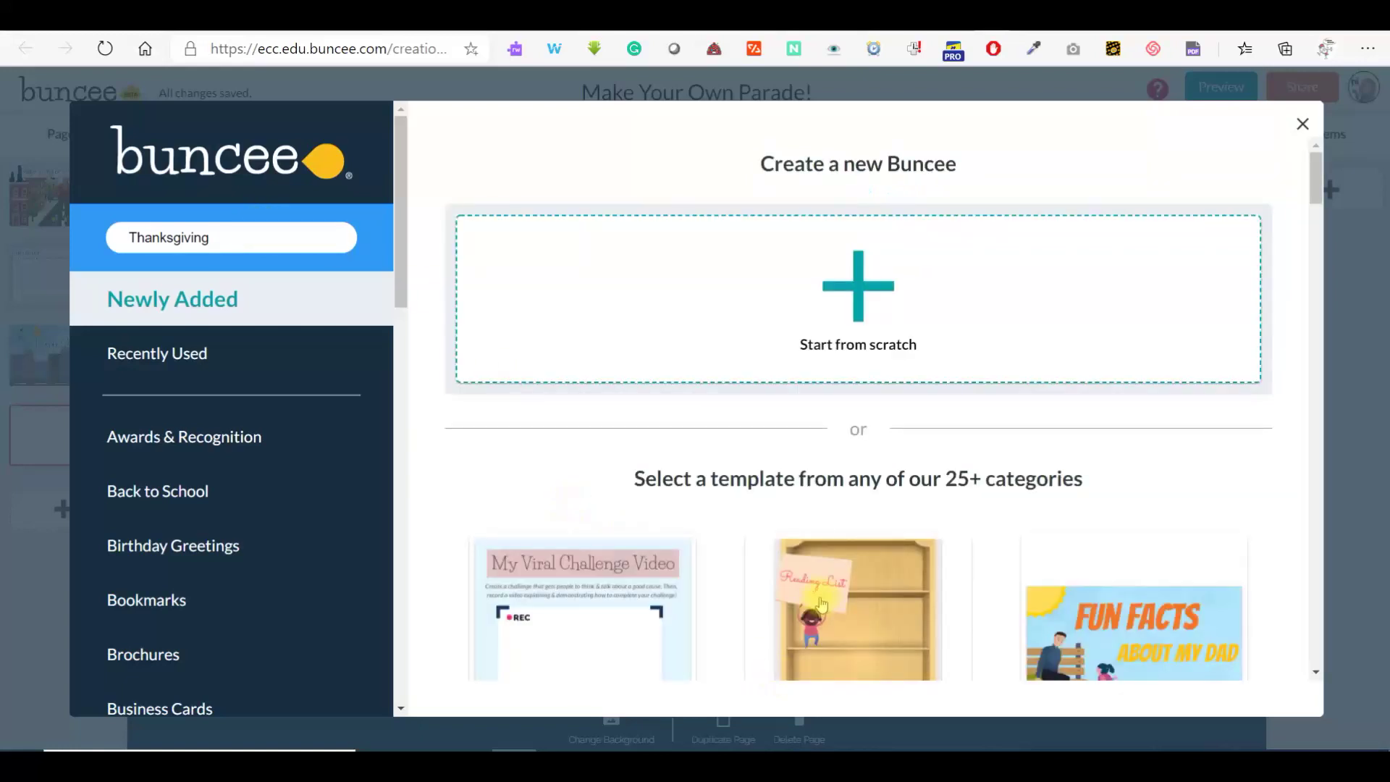
- Apply the "Who are you thankful for?" template to the blank fourth page
scroll(822, 603, "down", 9)
scroll(822, 603, "down", 2)
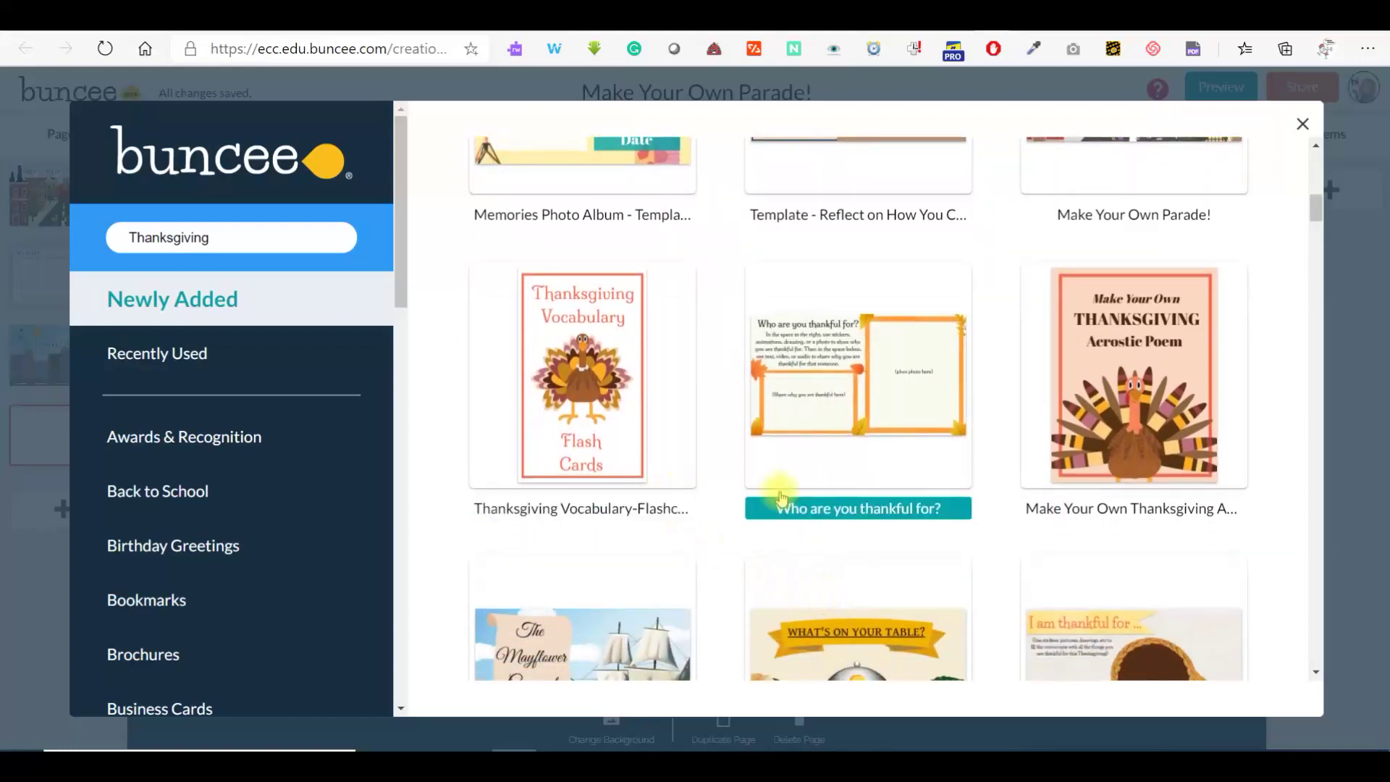
scroll(778, 500, "down", 1)
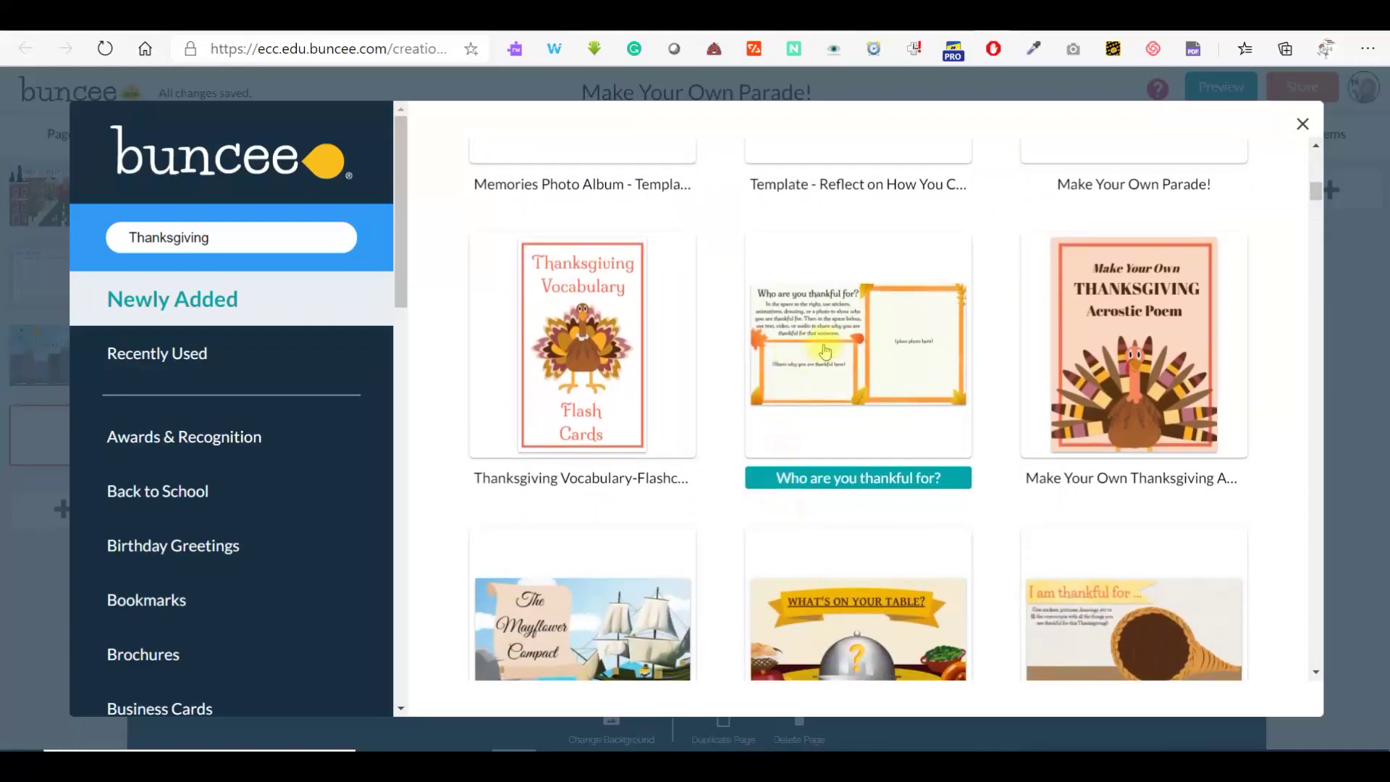
left_click(826, 352)
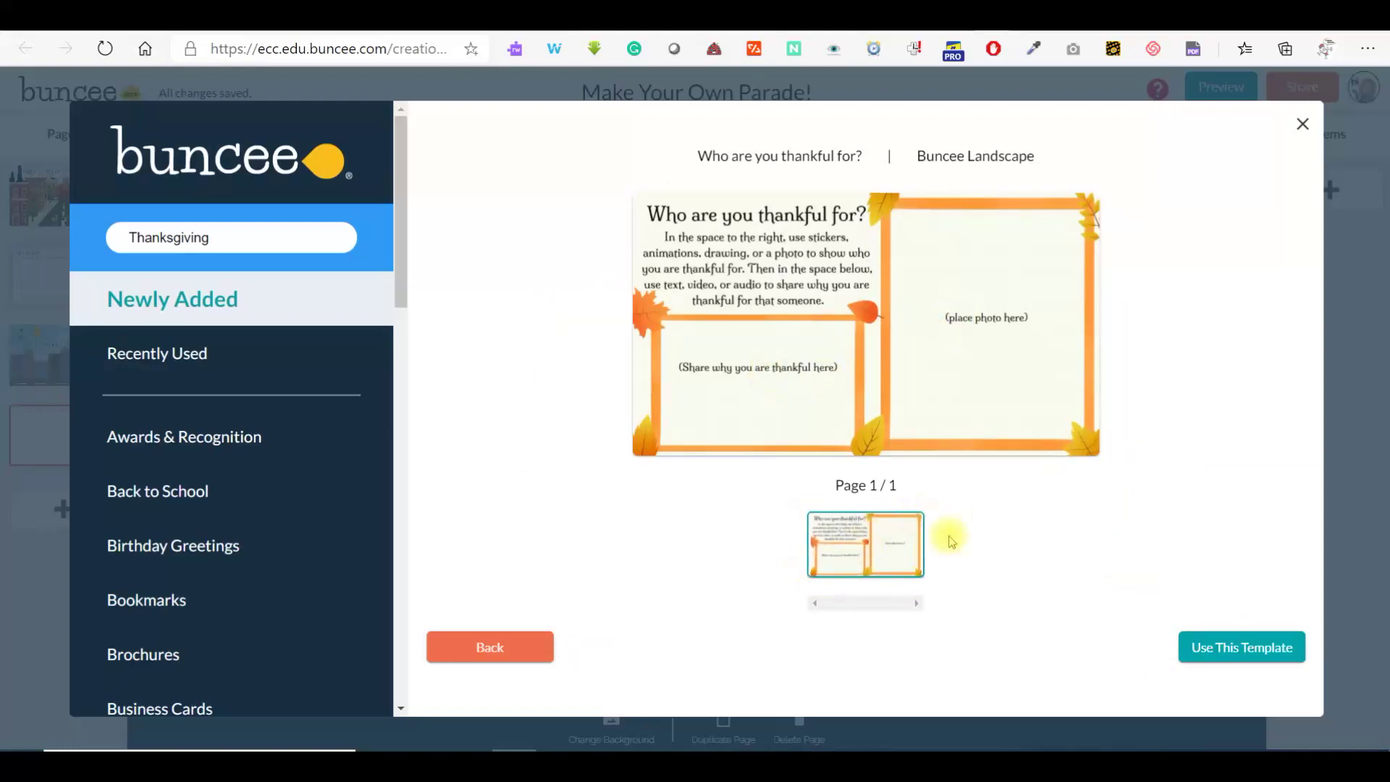
left_click(1192, 656)
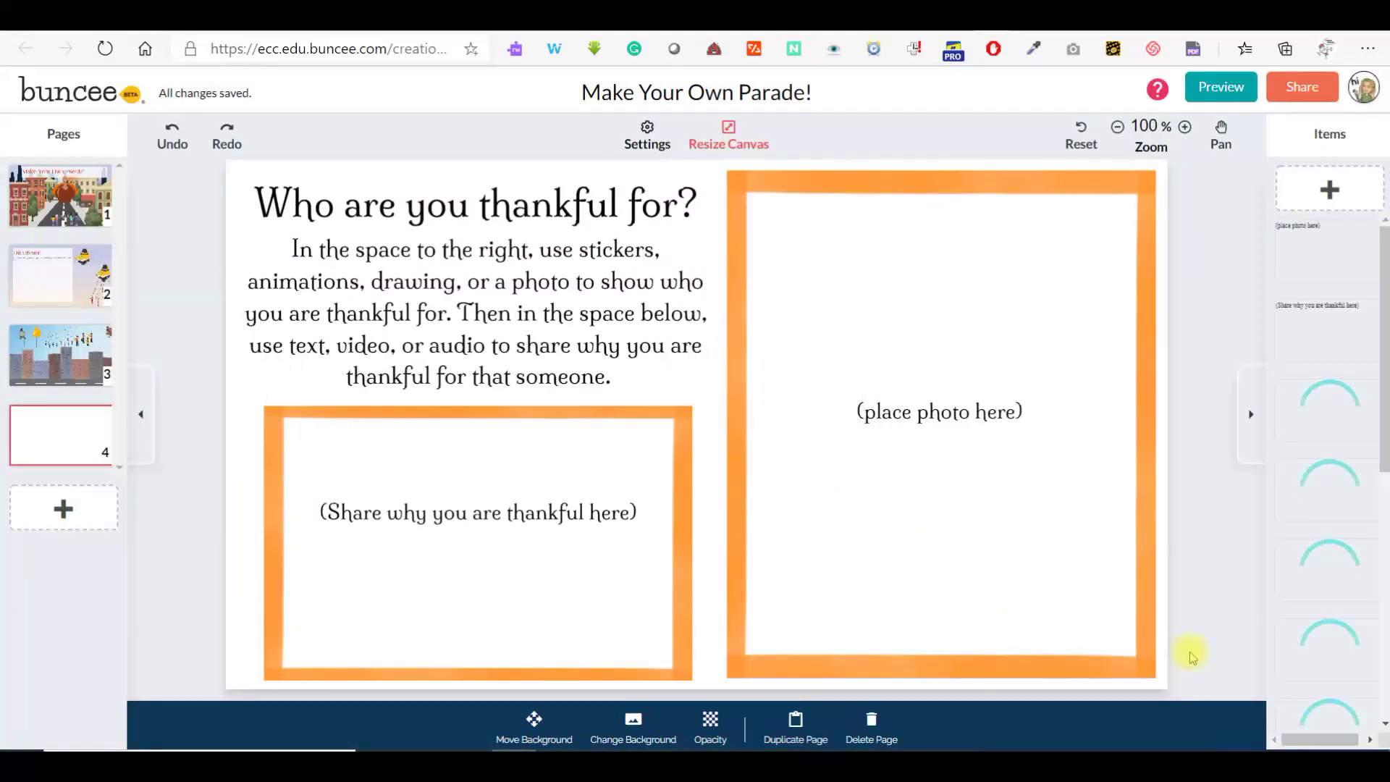
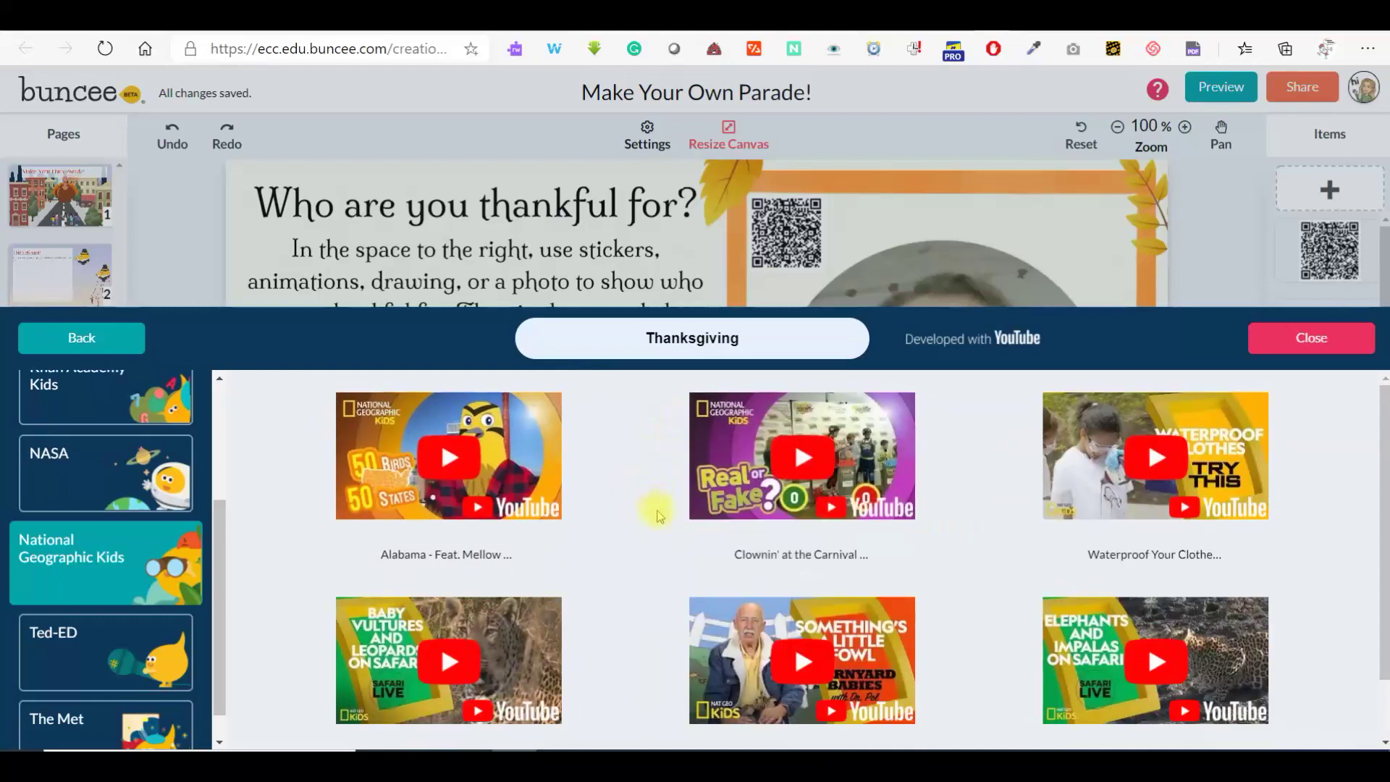
- Add the National Geographic Kids video "Alabama - Feat. Mellow ..." from the Thanksgiving video results to the page
scroll(657, 480, "down", 1)
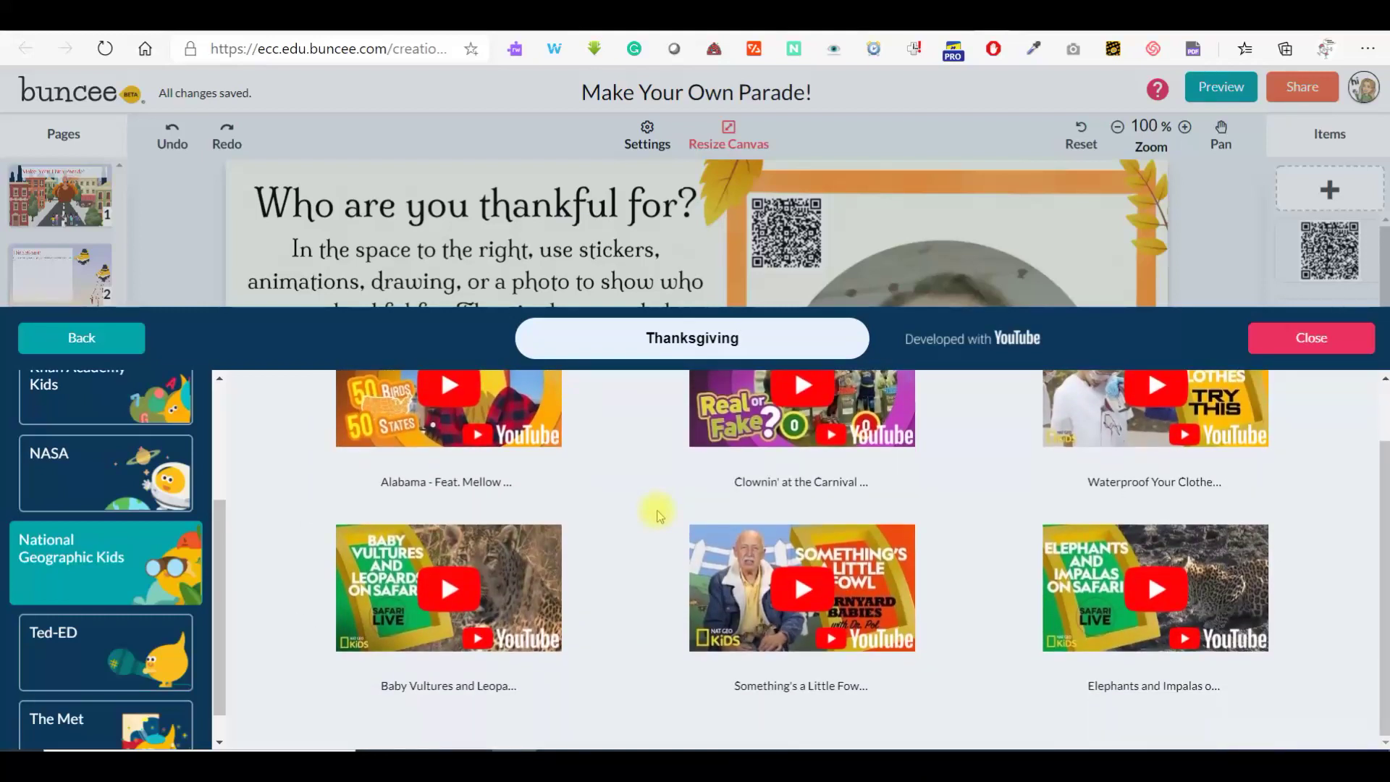
scroll(656, 512, "up", 1)
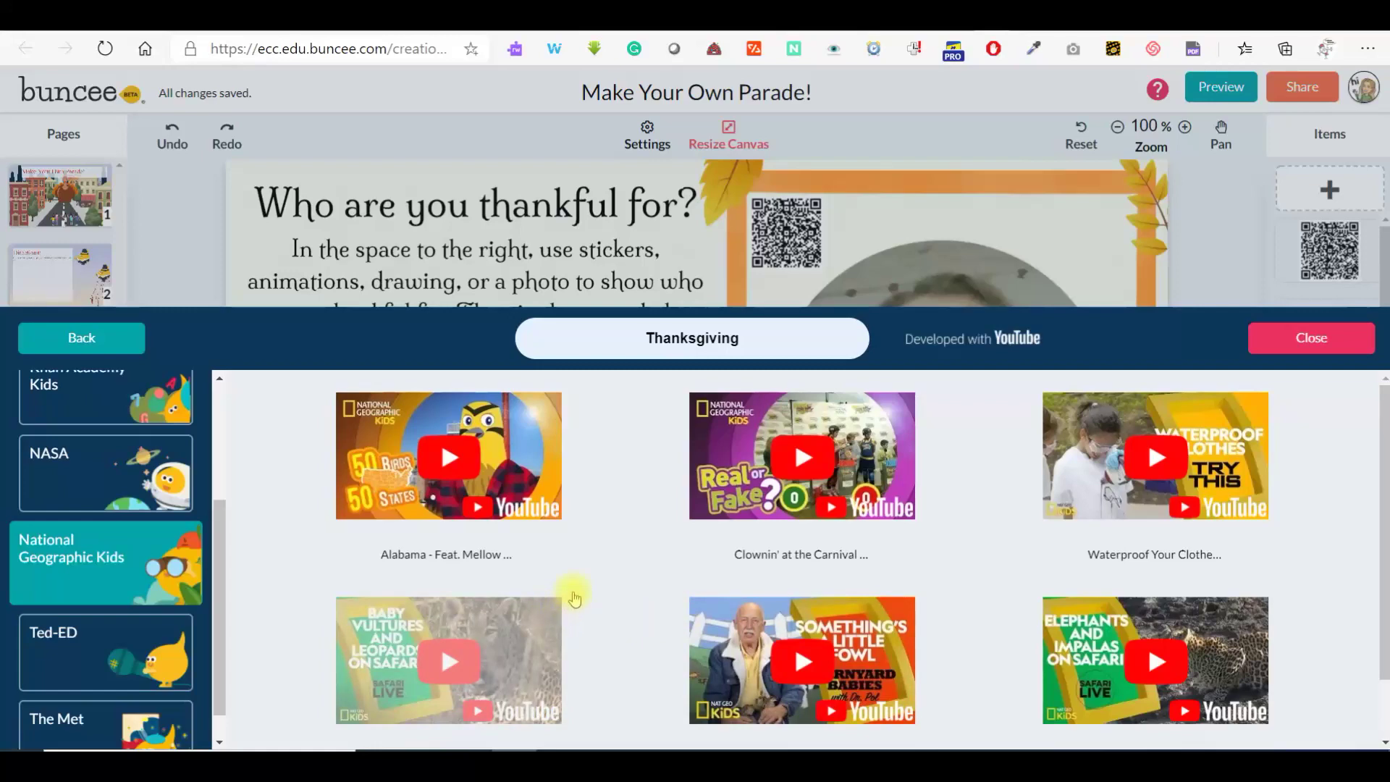
left_click(440, 438)
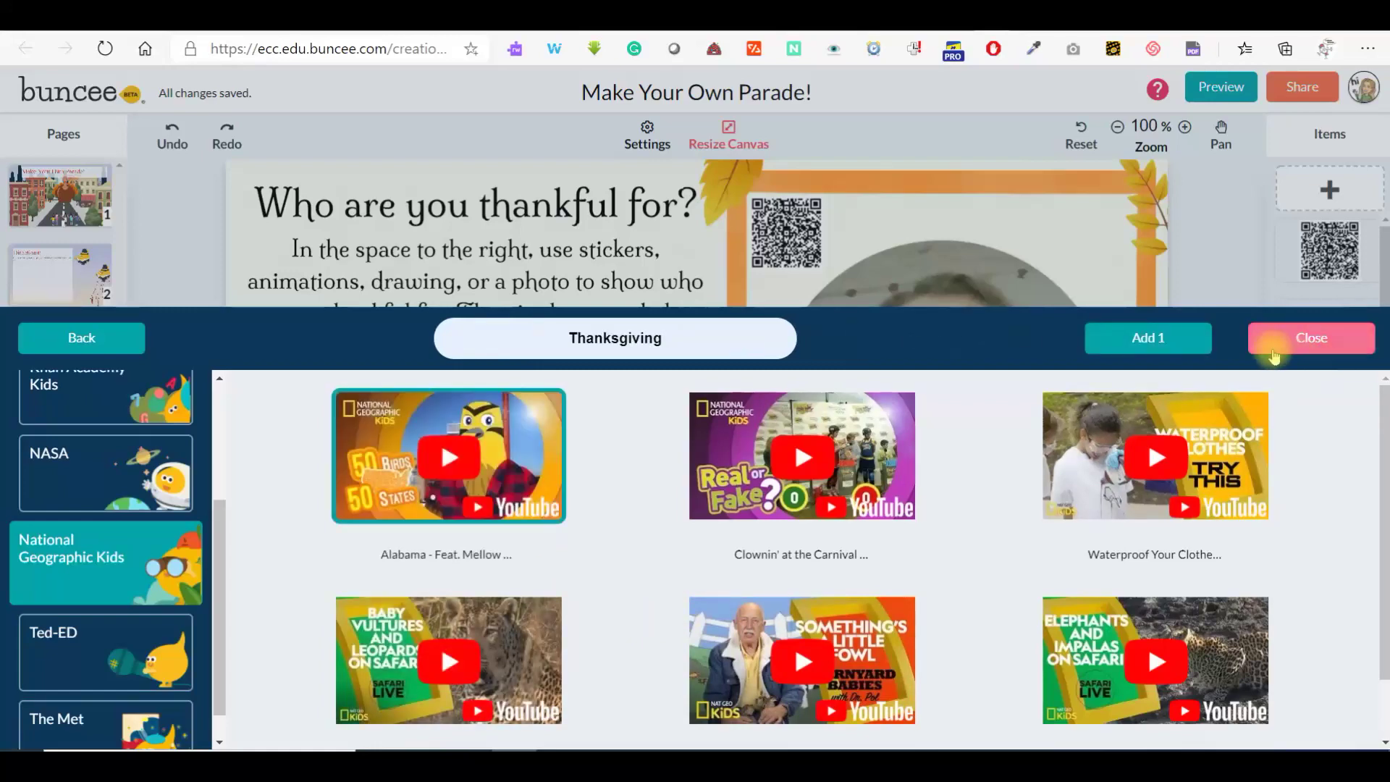
left_click(1167, 335)
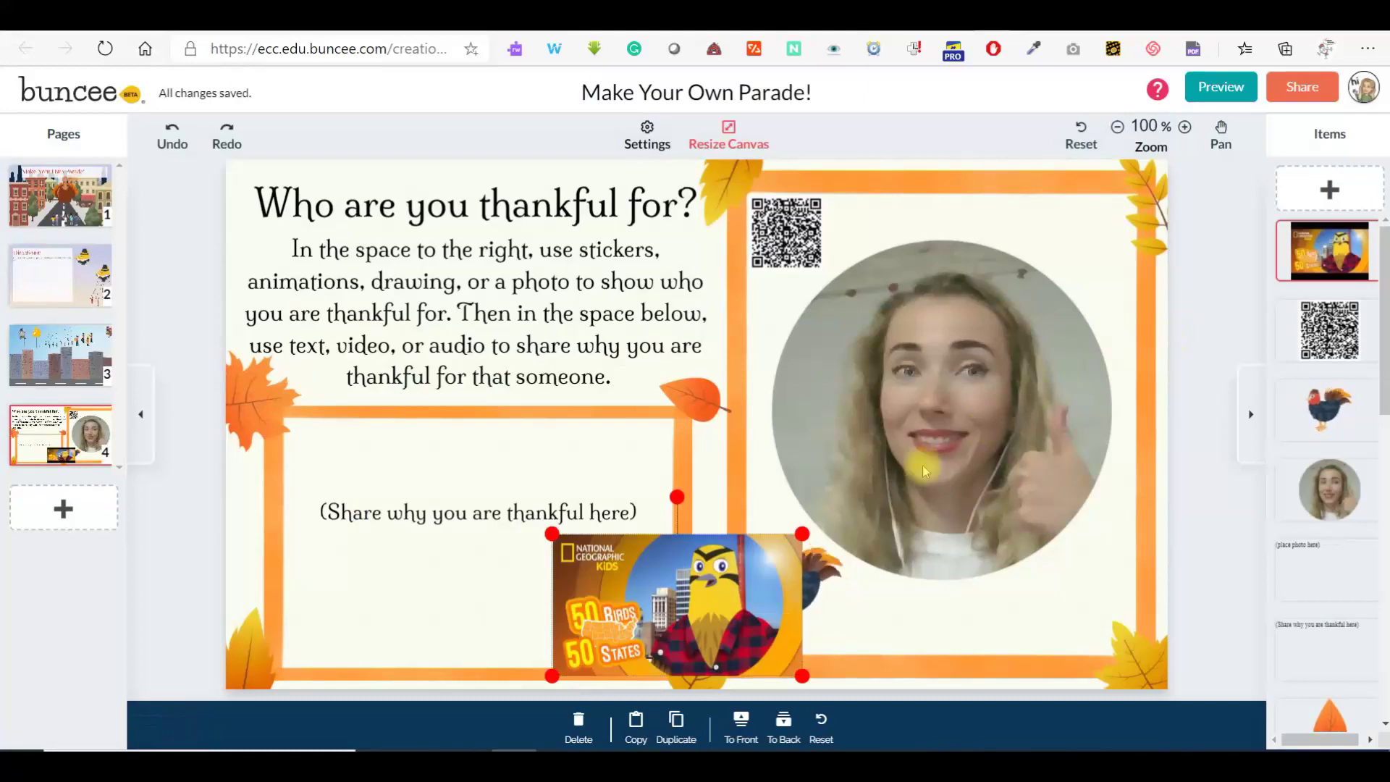
- Move the video into the "Share why you are thankful here" frame and enlarge it to fill the frame
left_click_drag(661, 563, 389, 445)
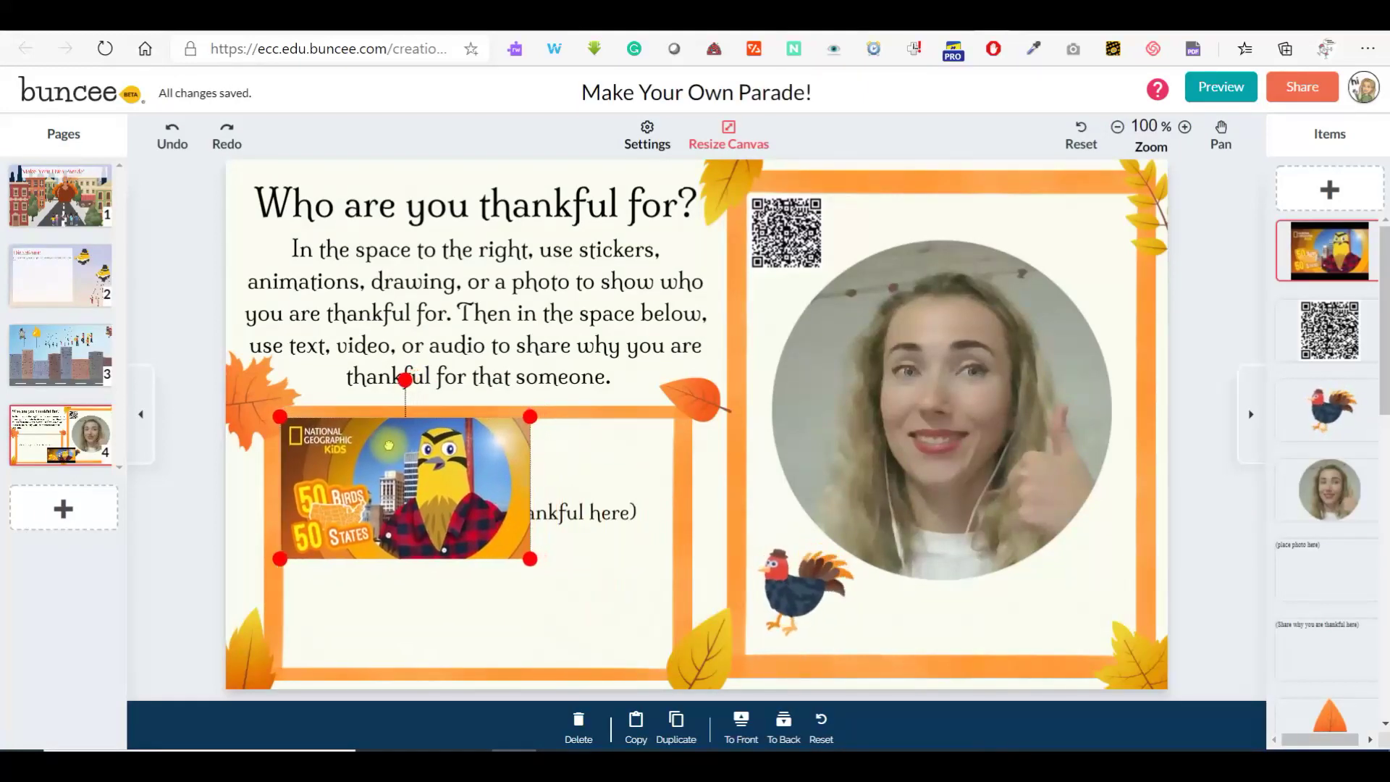
left_click_drag(529, 556, 598, 650)
left_click_drag(641, 561, 632, 572)
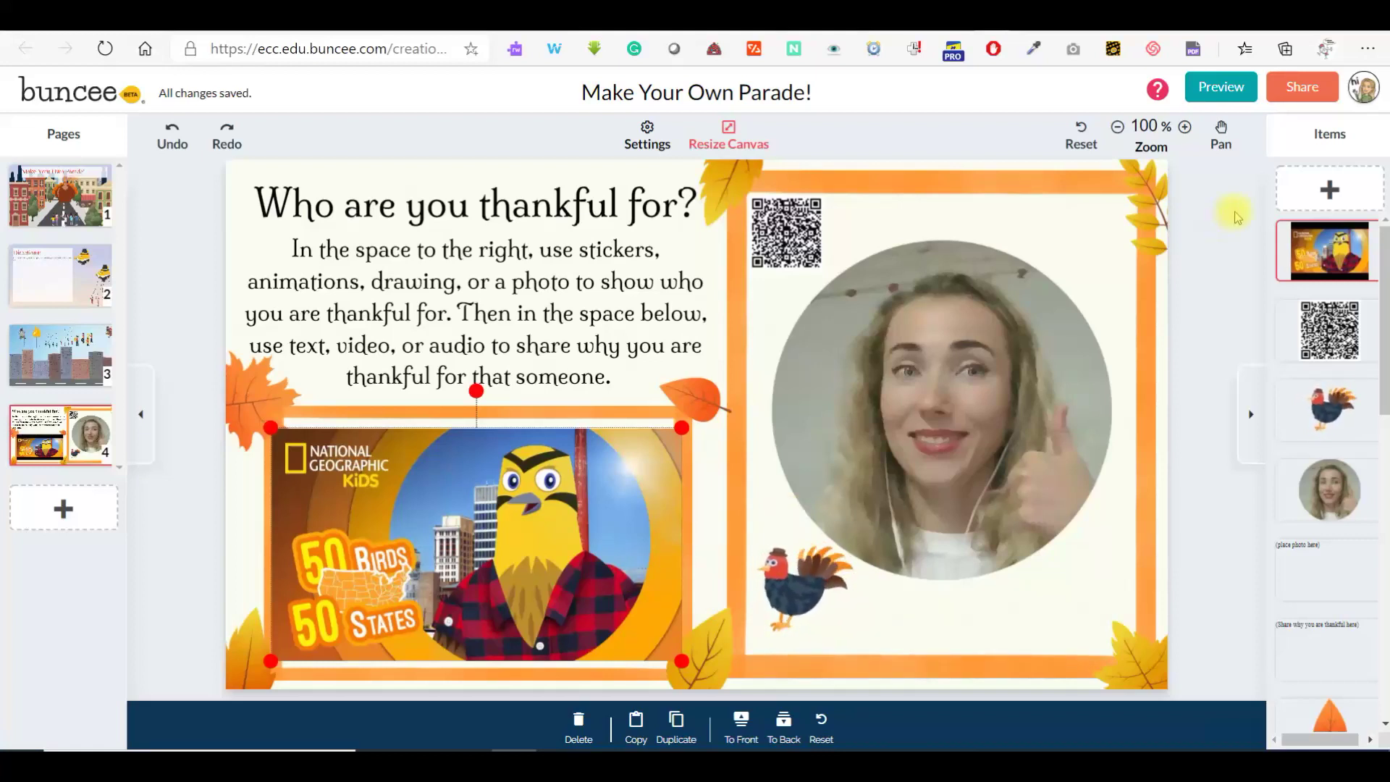
- Open the Buncee's sharing settings and review the options for who can view it
left_click(1321, 99)
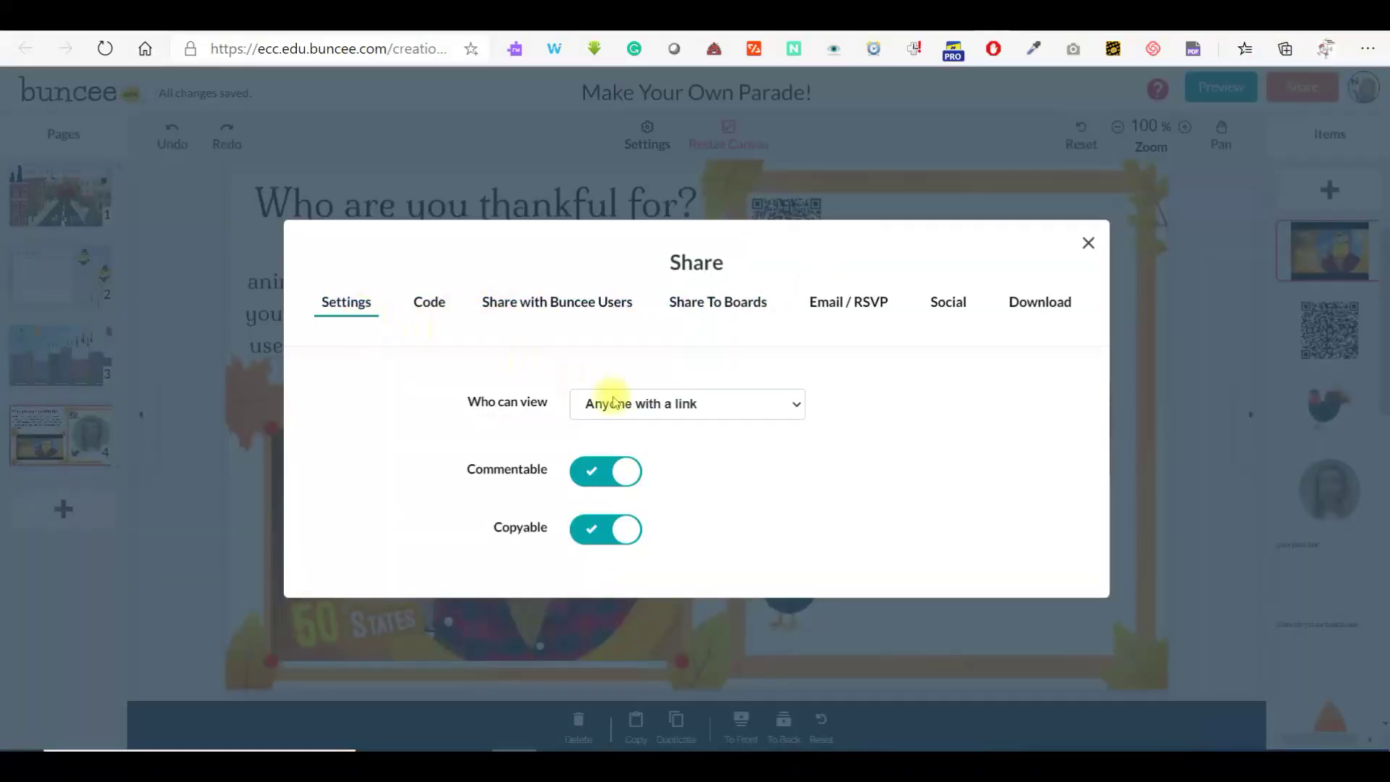
left_click(656, 417)
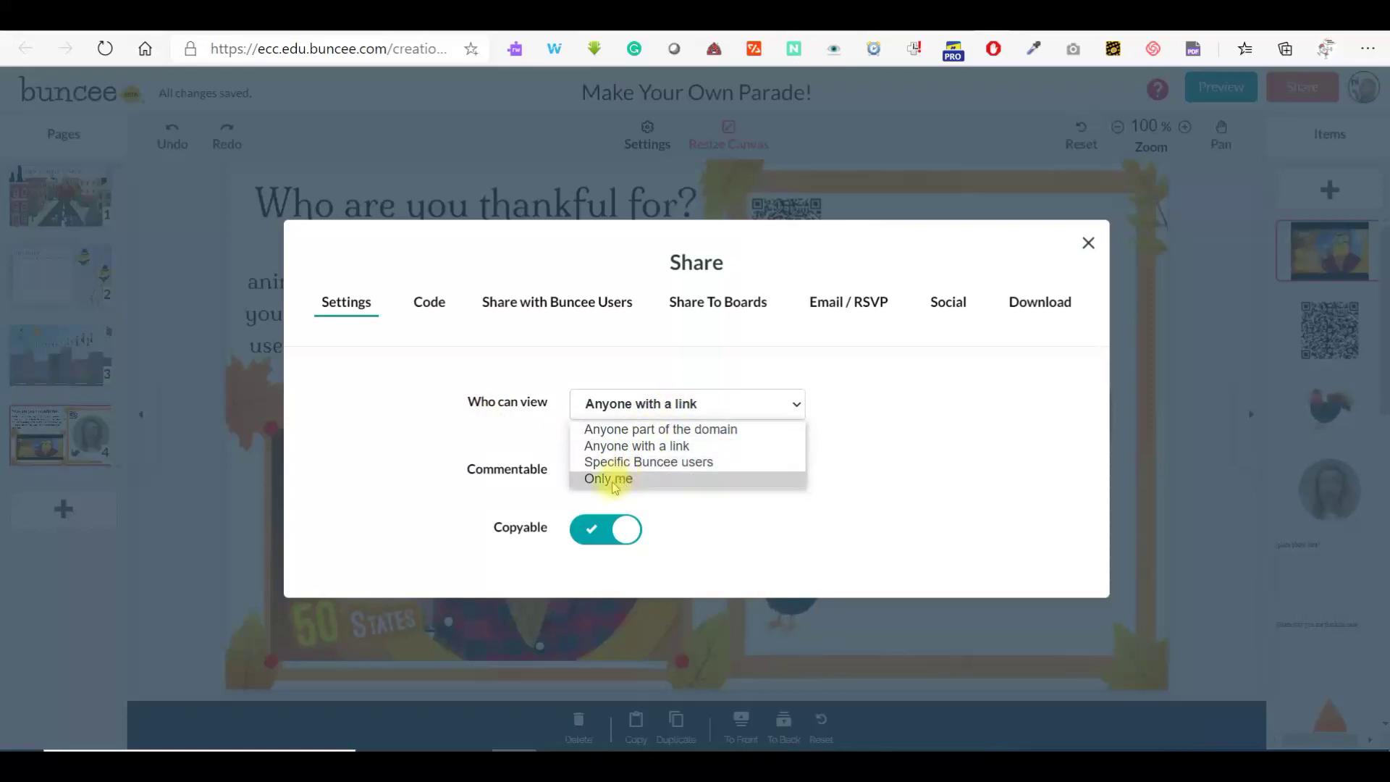
left_click(844, 440)
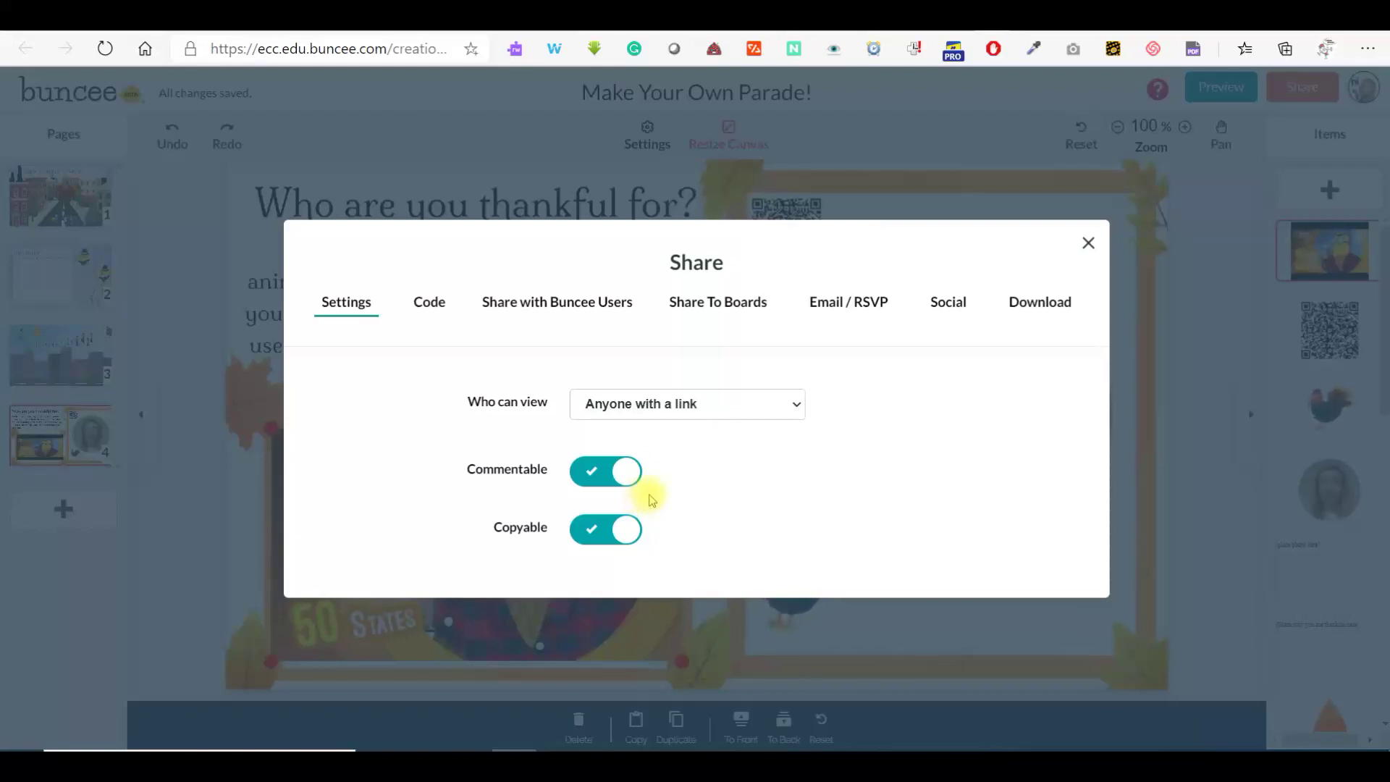
- Examine the Buncee's share link, the embed code with its size options, and the options for sharing with Buncee users
left_click(427, 307)
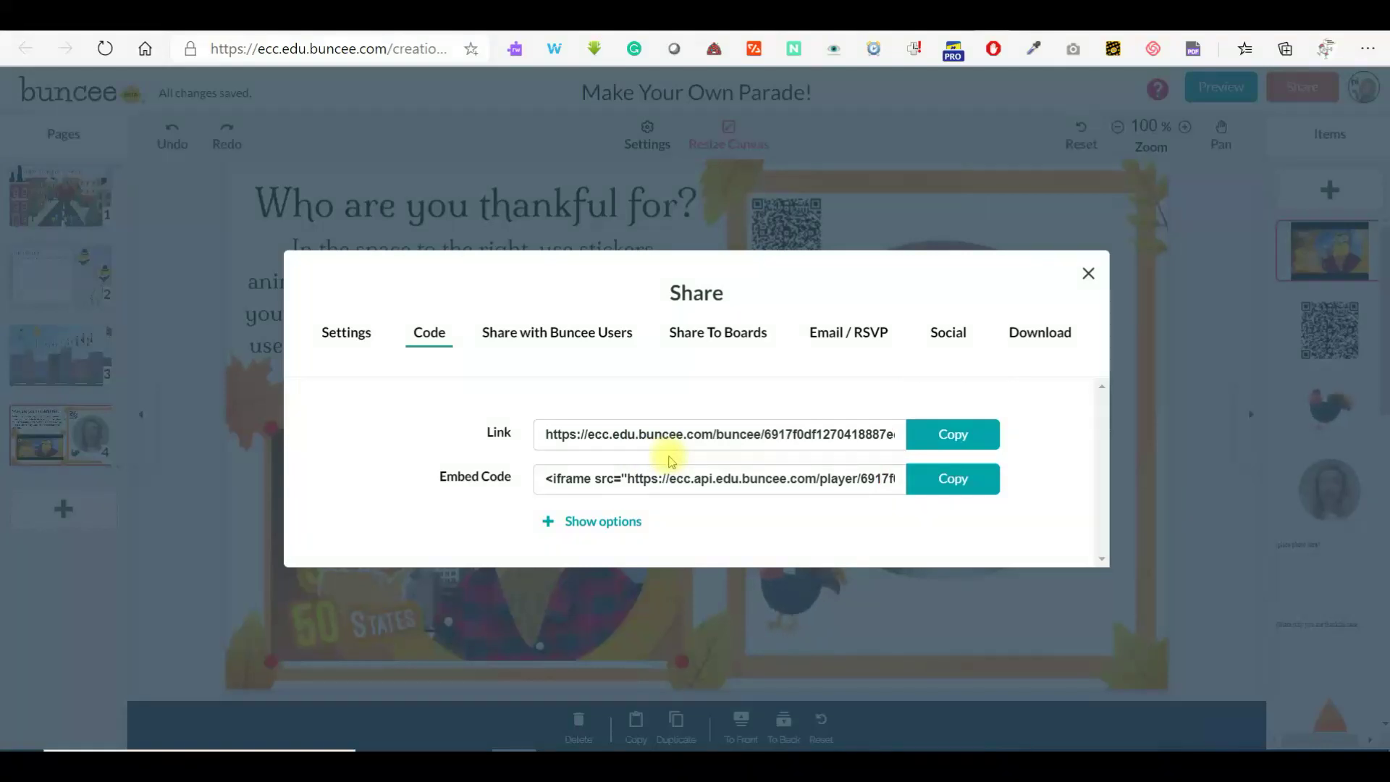
left_click(618, 521)
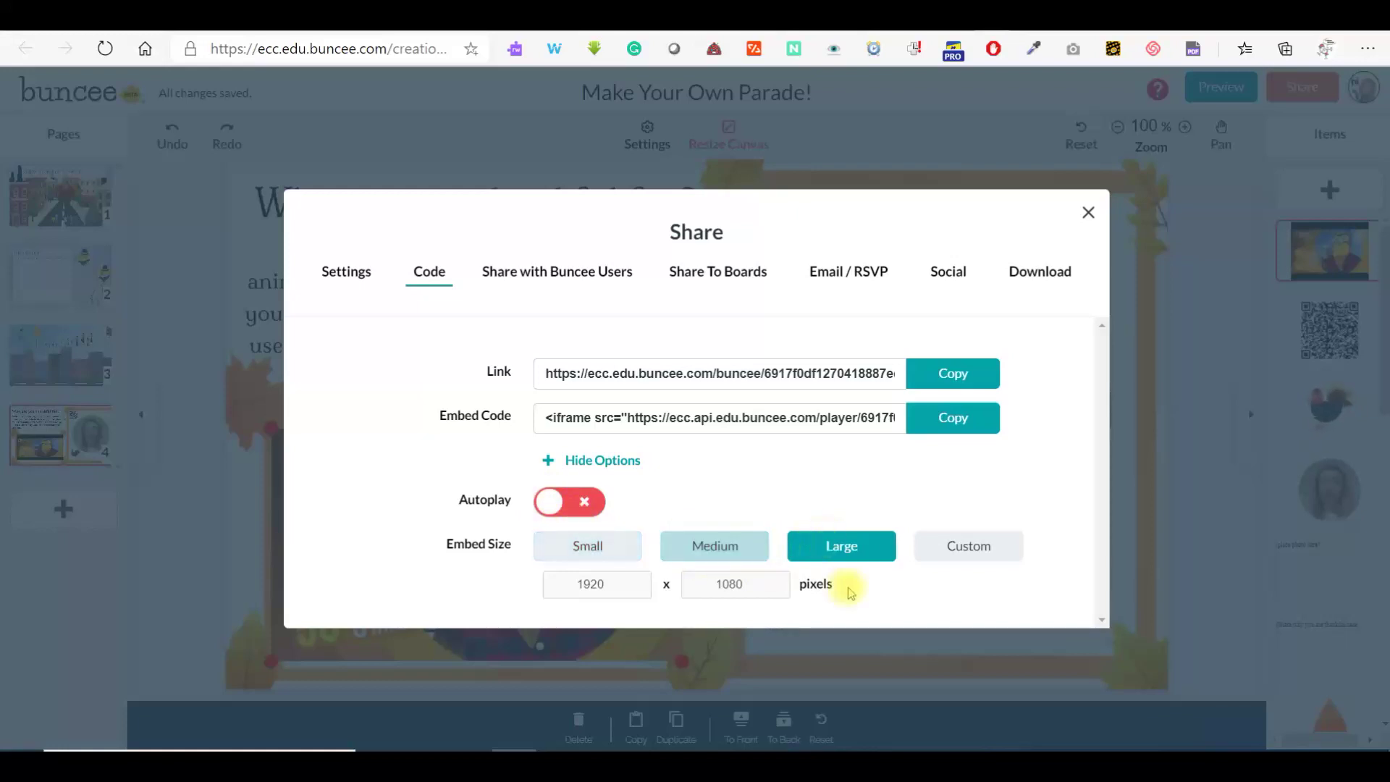
left_click(548, 273)
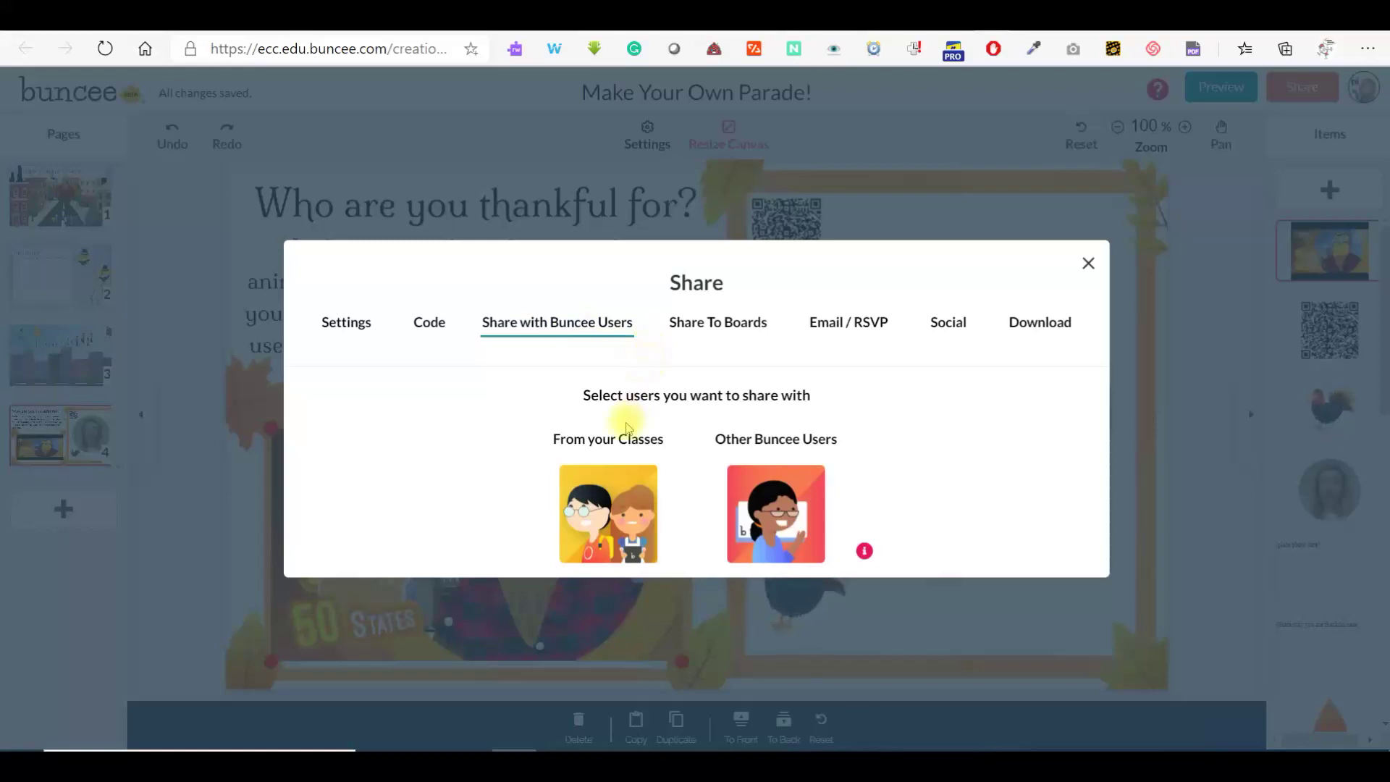
- Review the options for sharing the Buncee with sections from your classes and with other Buncee users
left_click(646, 489)
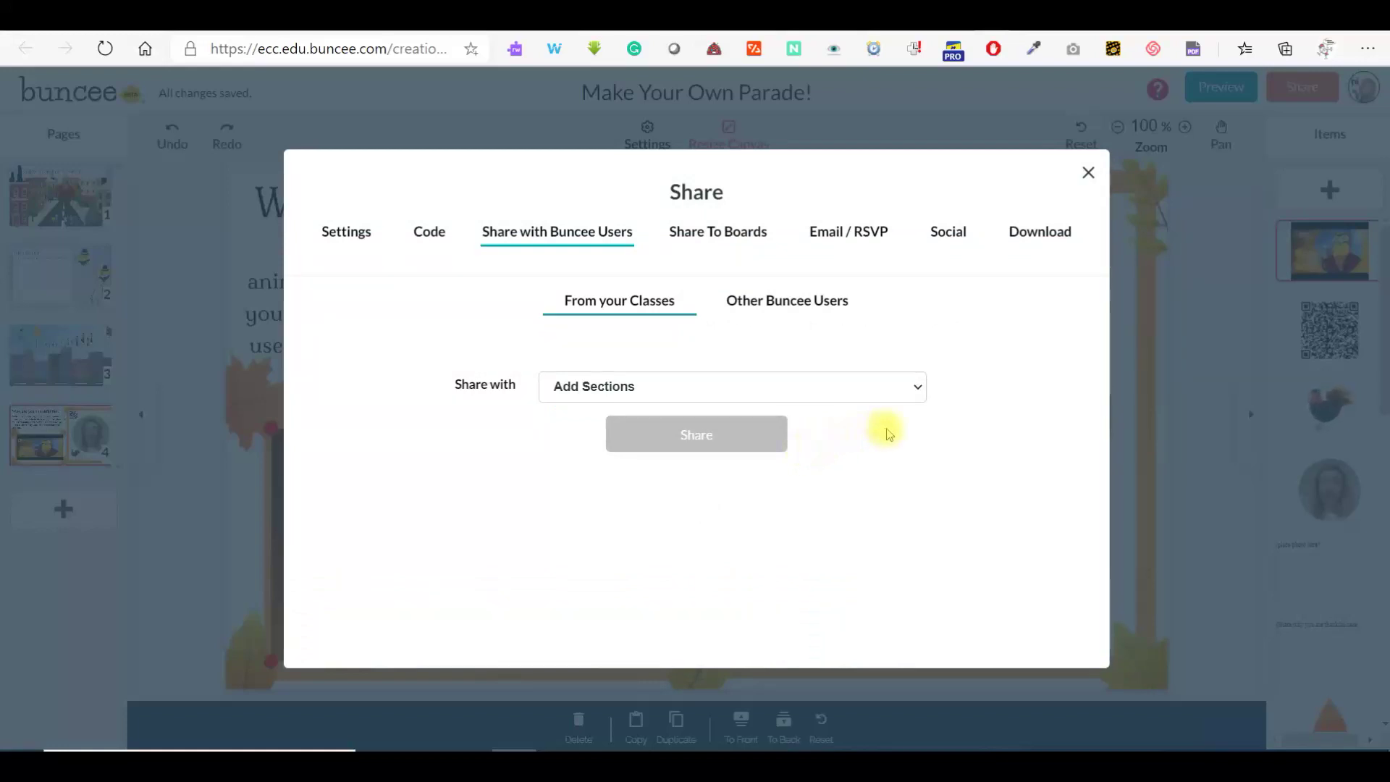
left_click(746, 397)
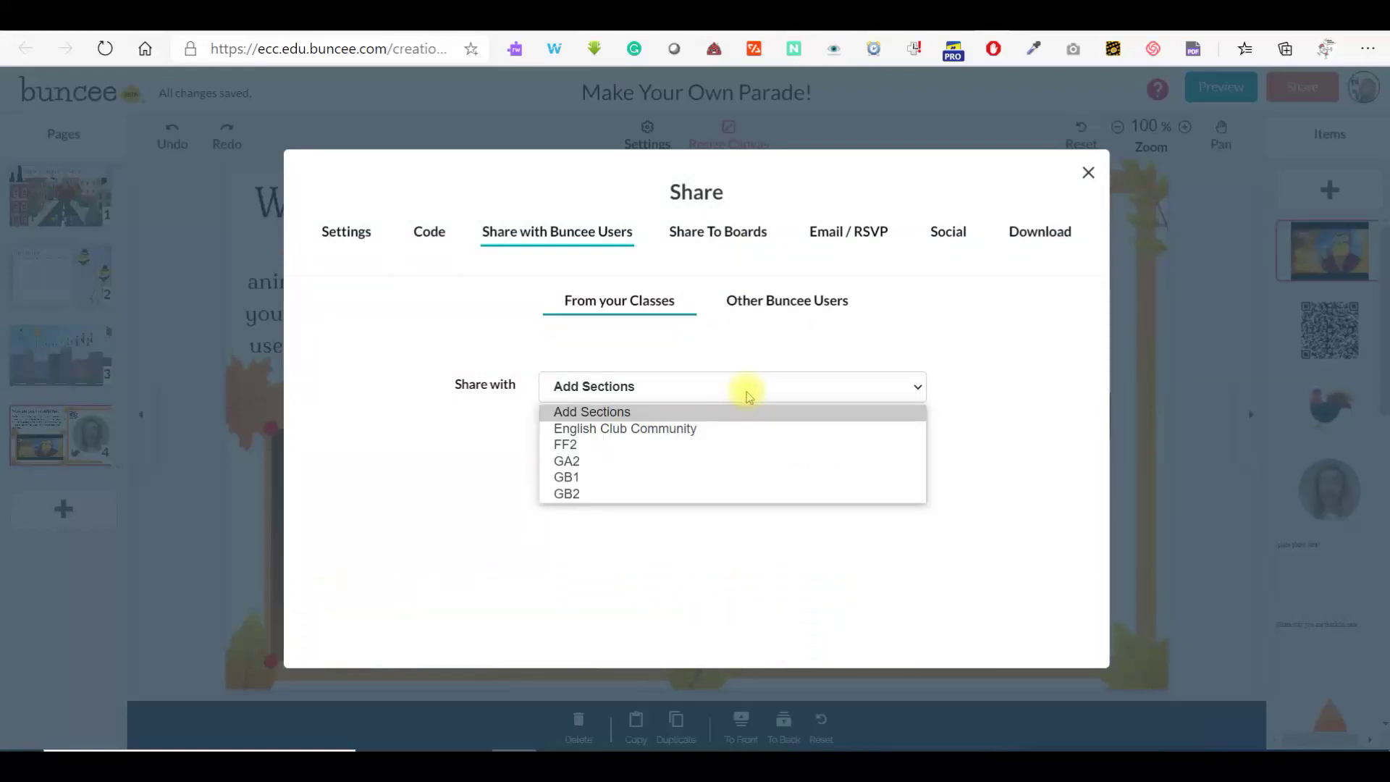
left_click(990, 402)
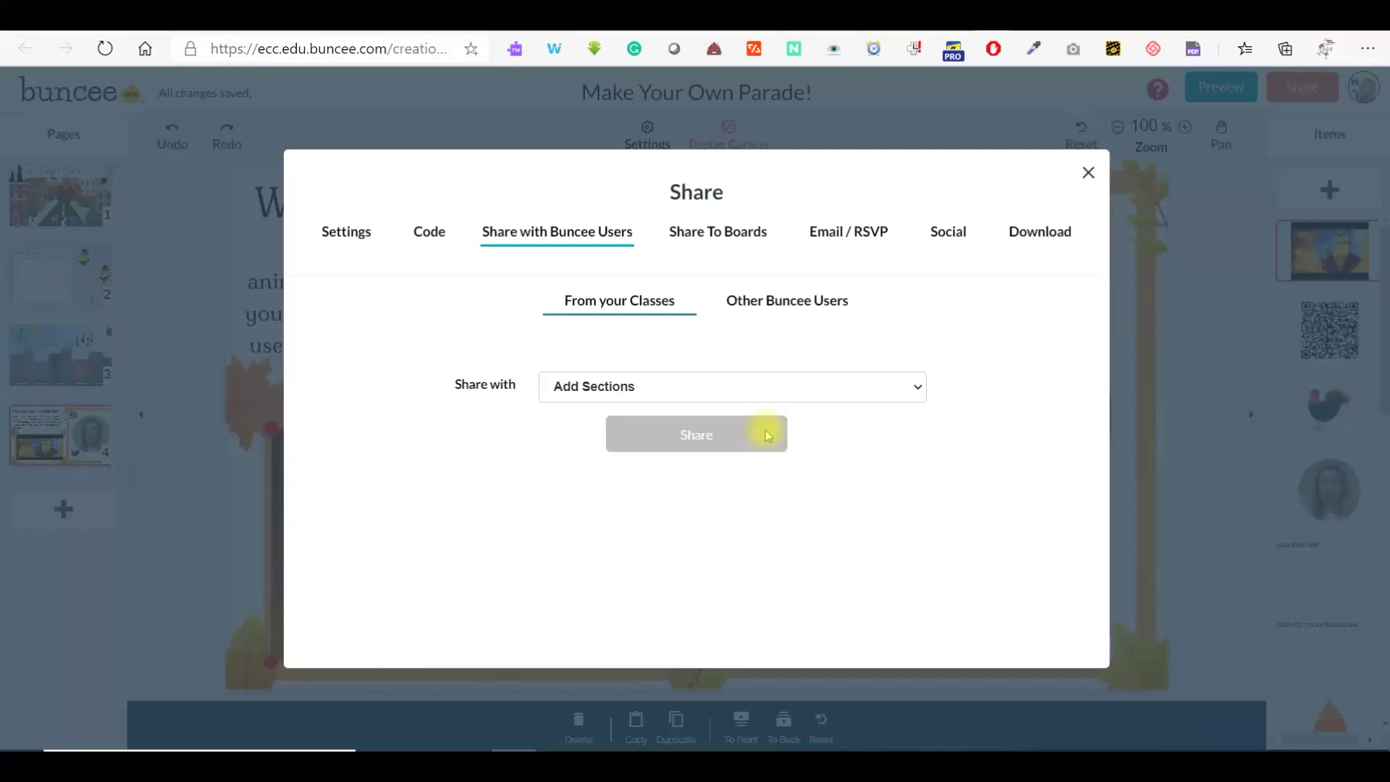
left_click(813, 301)
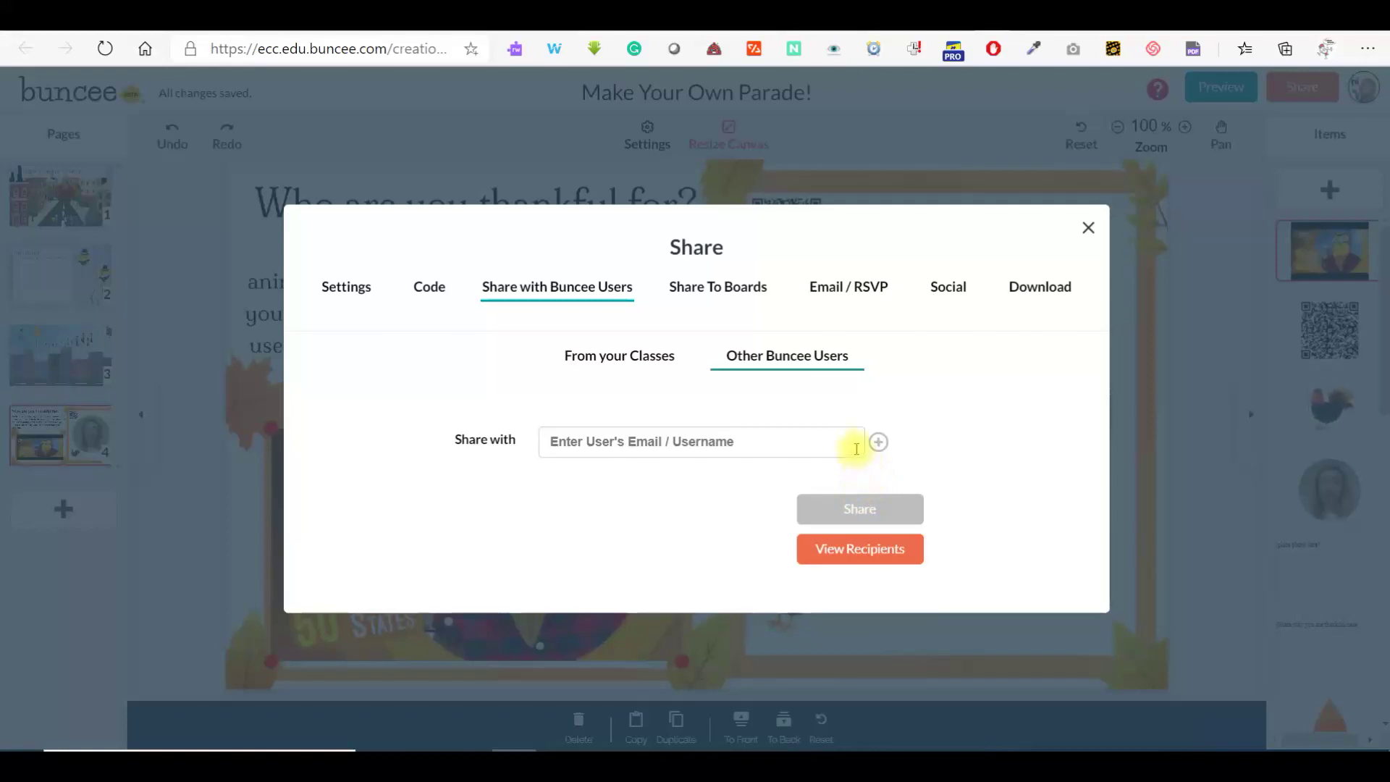
- Examine the options for sharing the Buncee to boards, by email or RSVP, and on social platforms
left_click(744, 307)
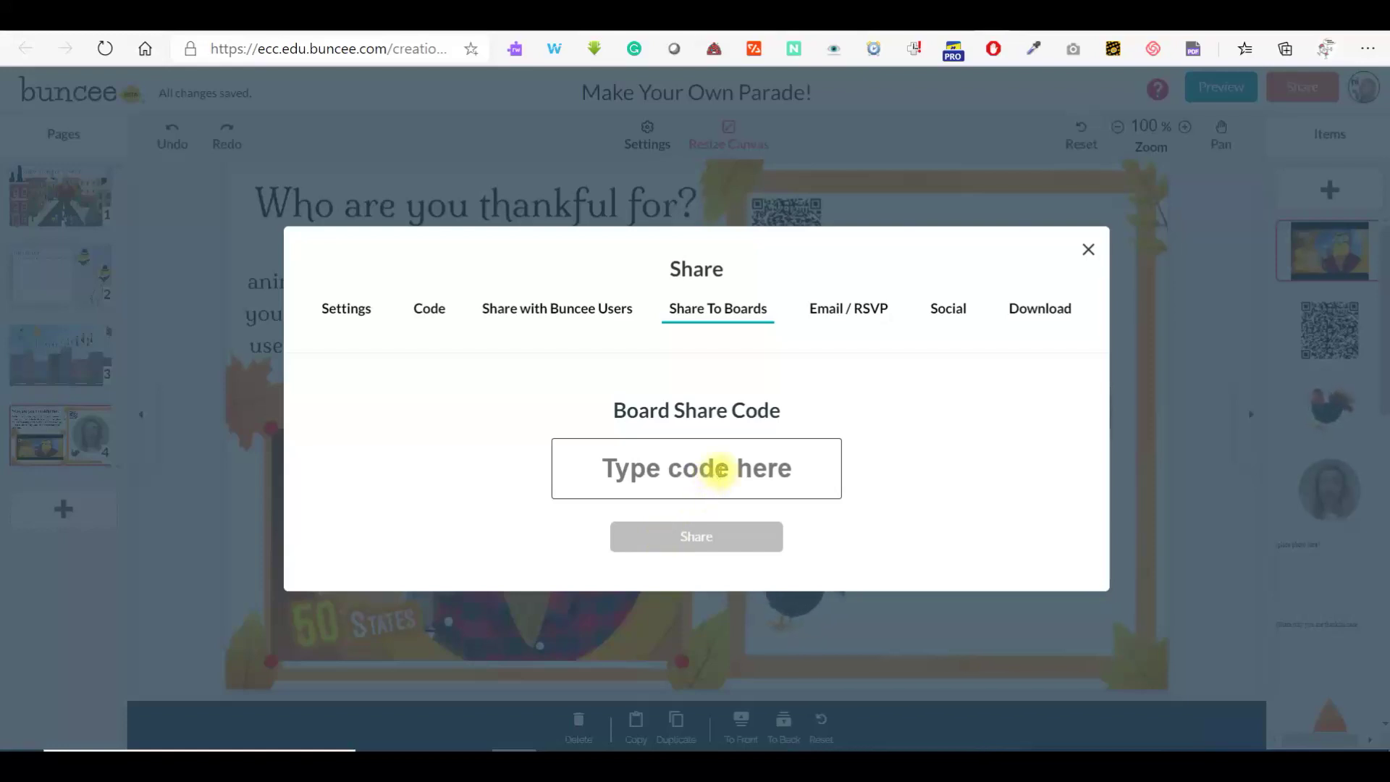
left_click(839, 318)
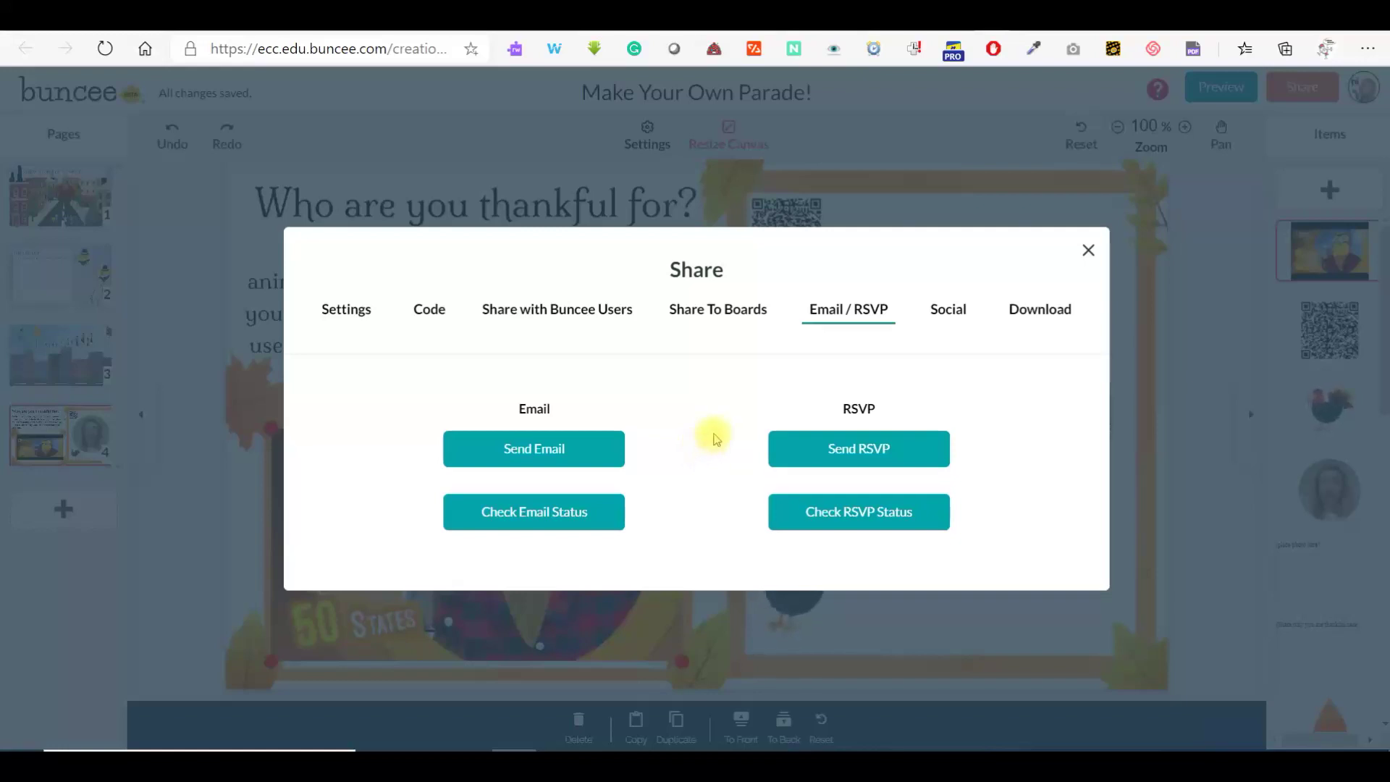
left_click(947, 308)
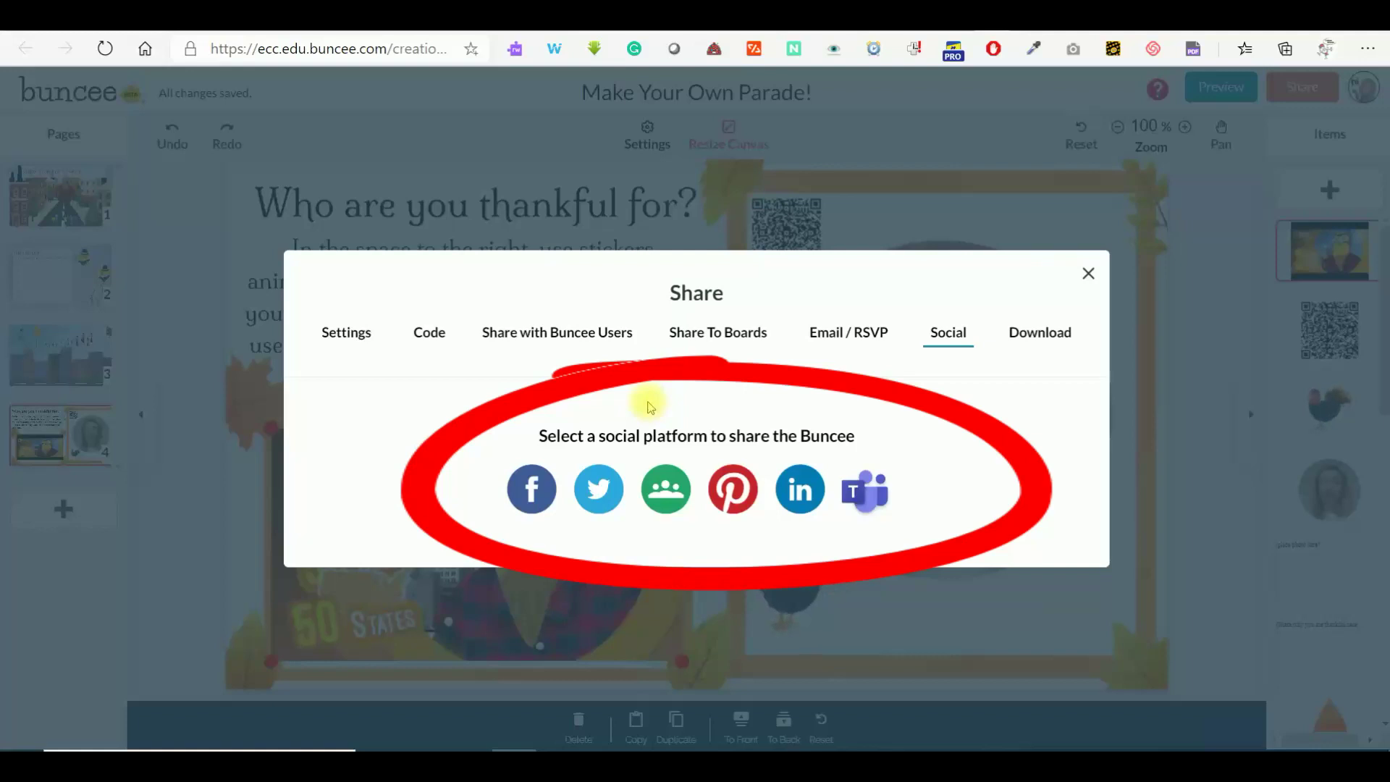
left_click(814, 502)
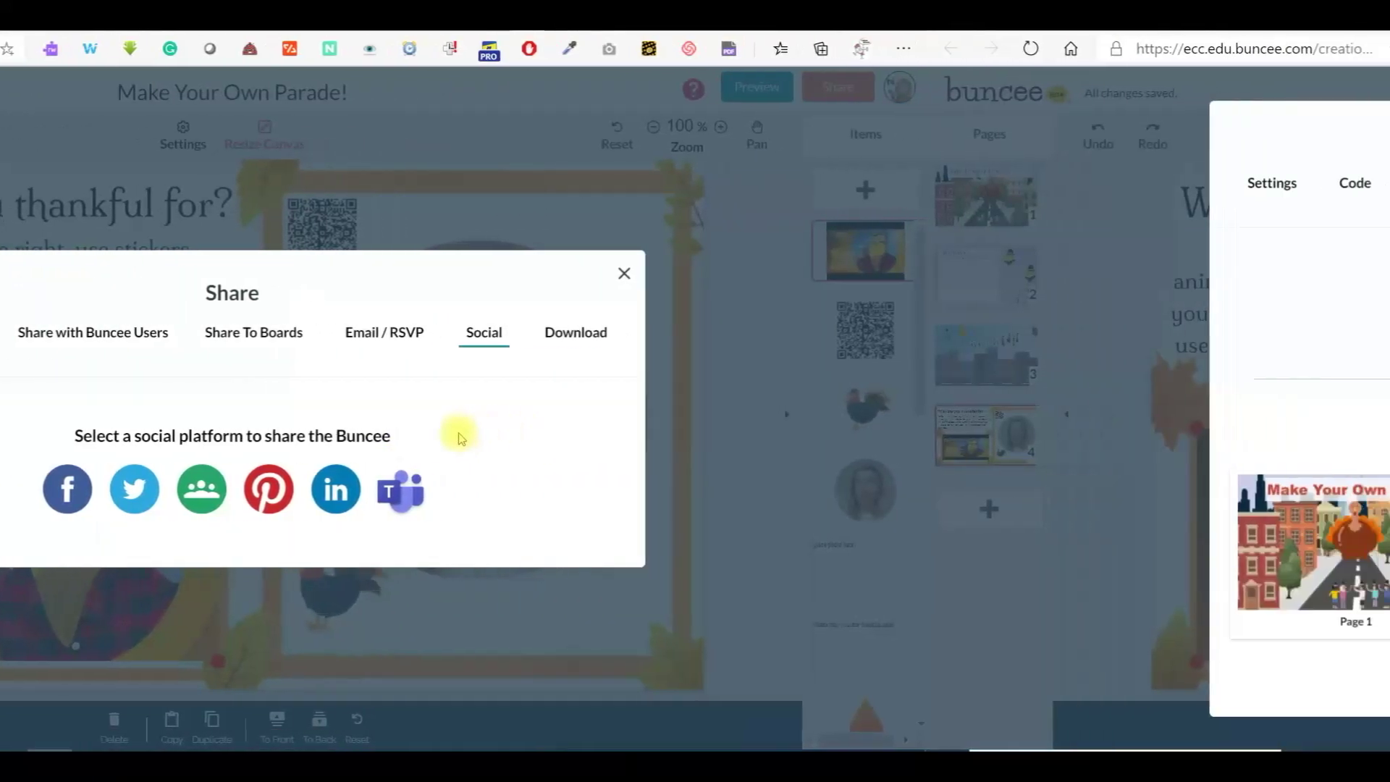
- Review the Buncee's download options and download Page 1 as a PNG
left_click(920, 332)
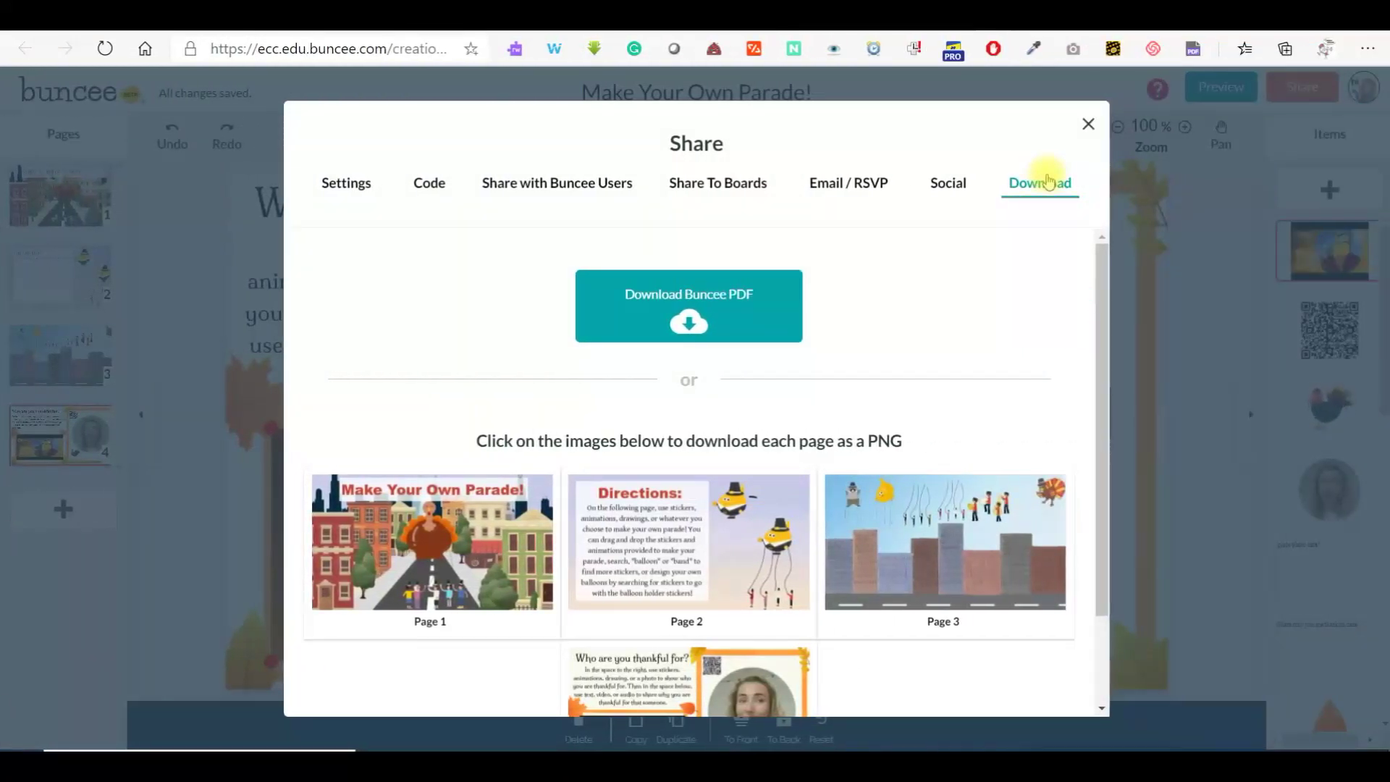
left_click(784, 333)
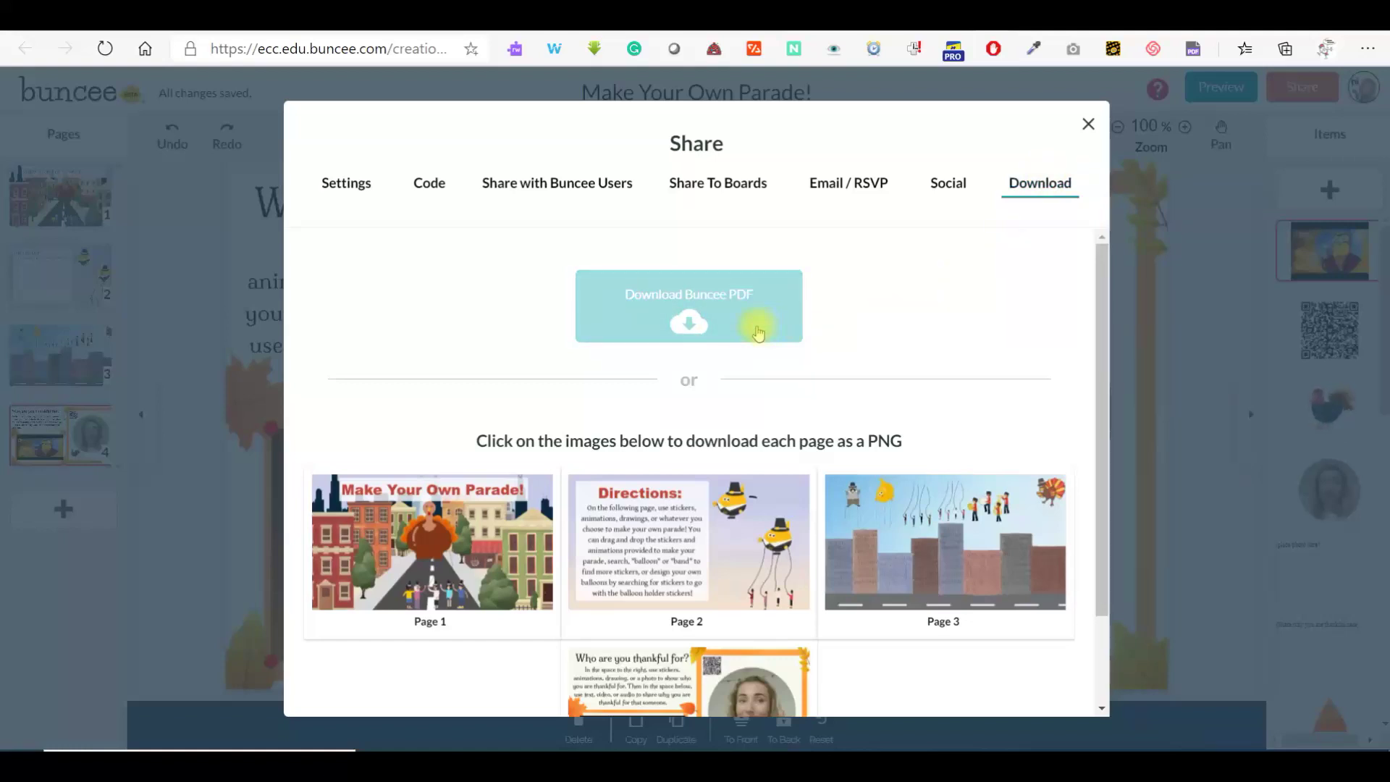
scroll(758, 333, "down", 2)
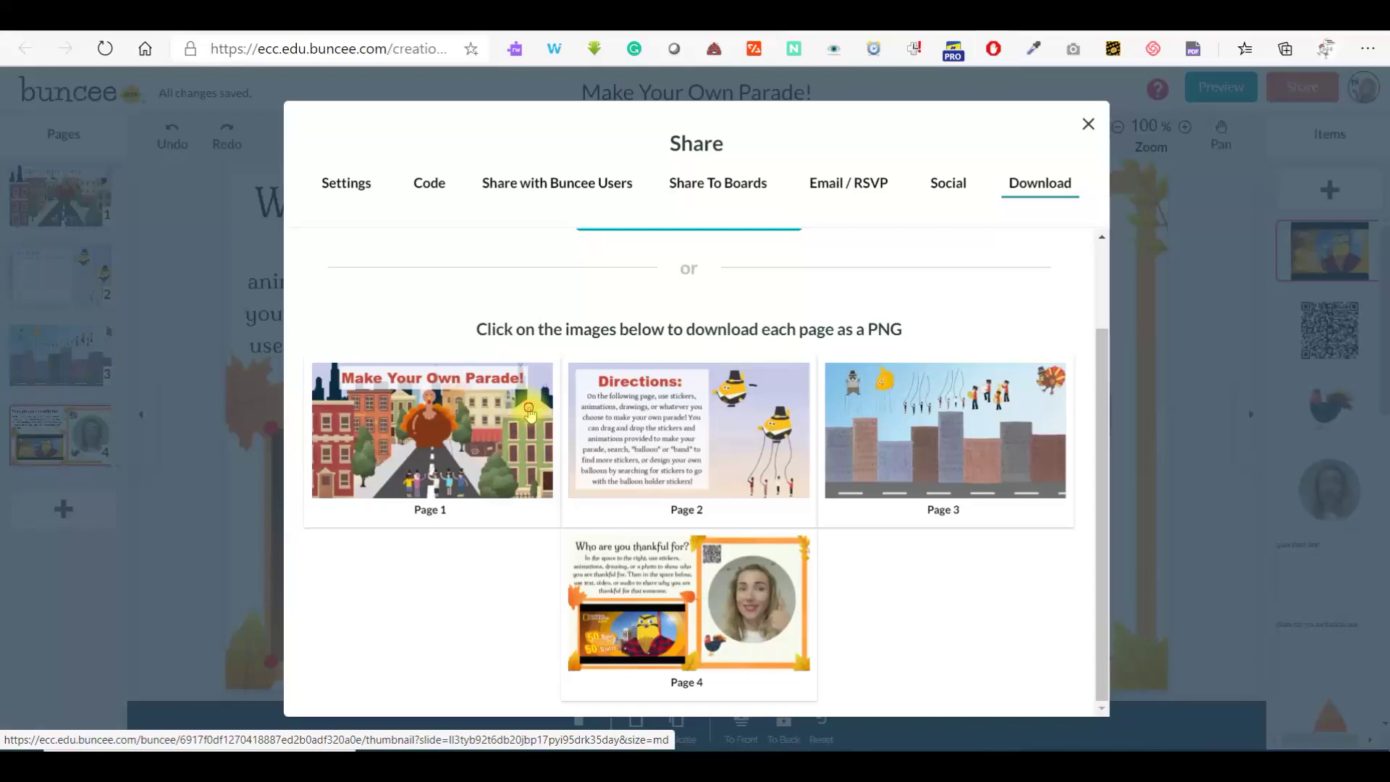
left_click(376, 427)
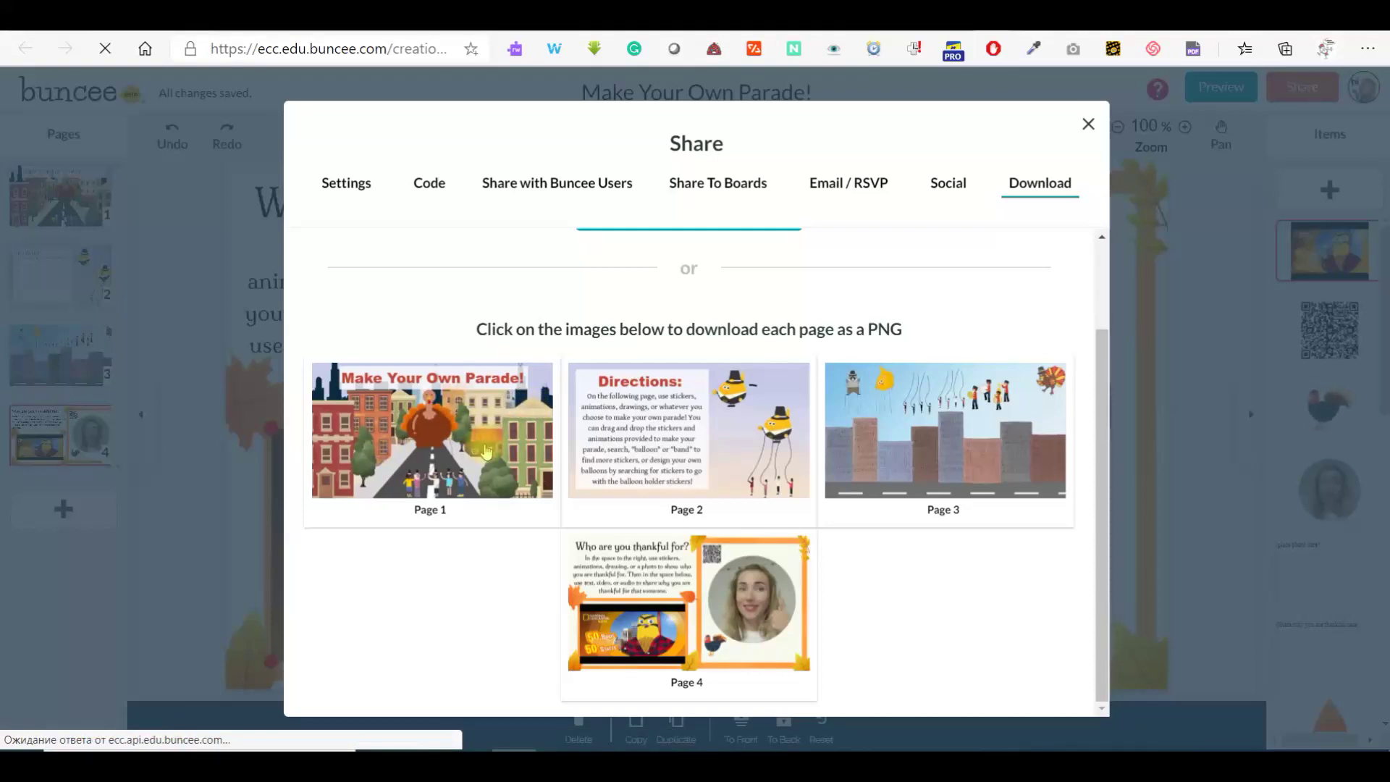
scroll(489, 453, "up", 1)
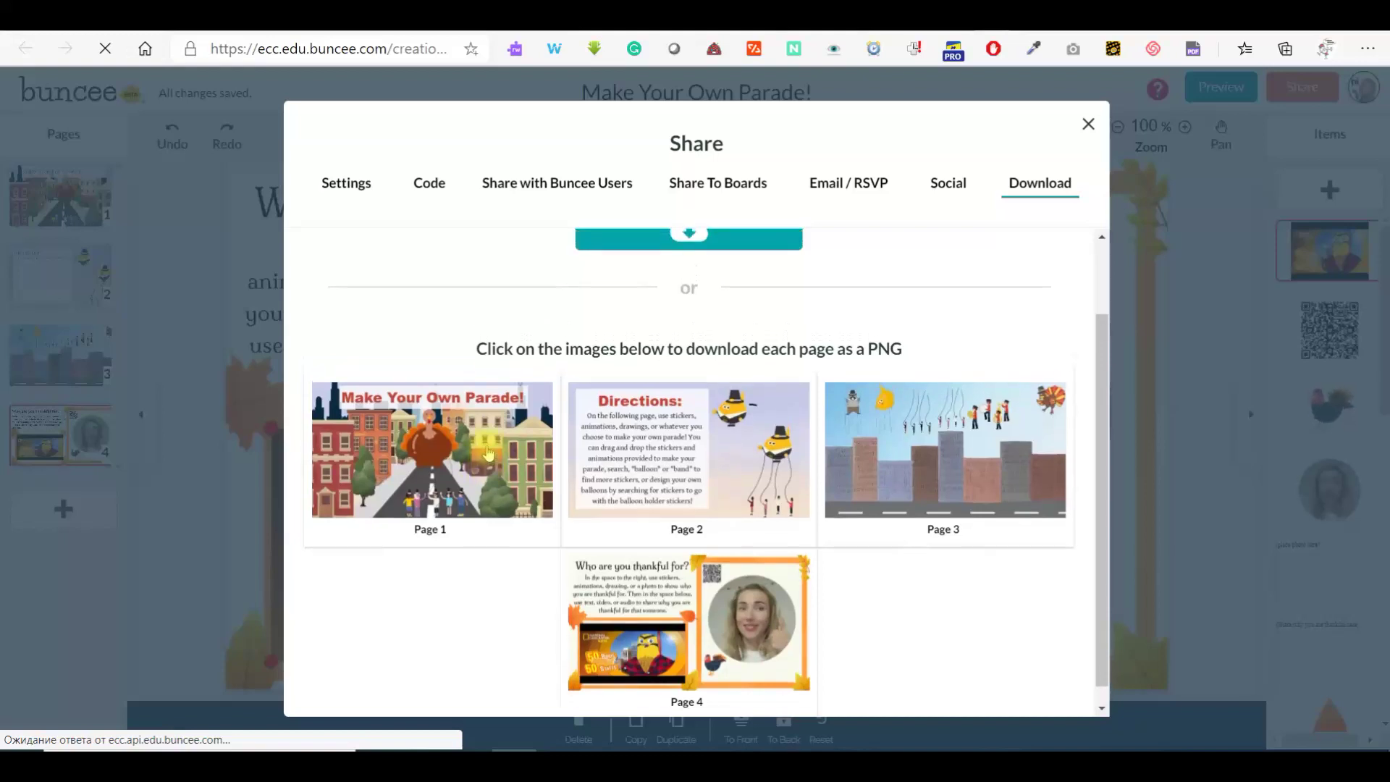
scroll(490, 453, "up", 2)
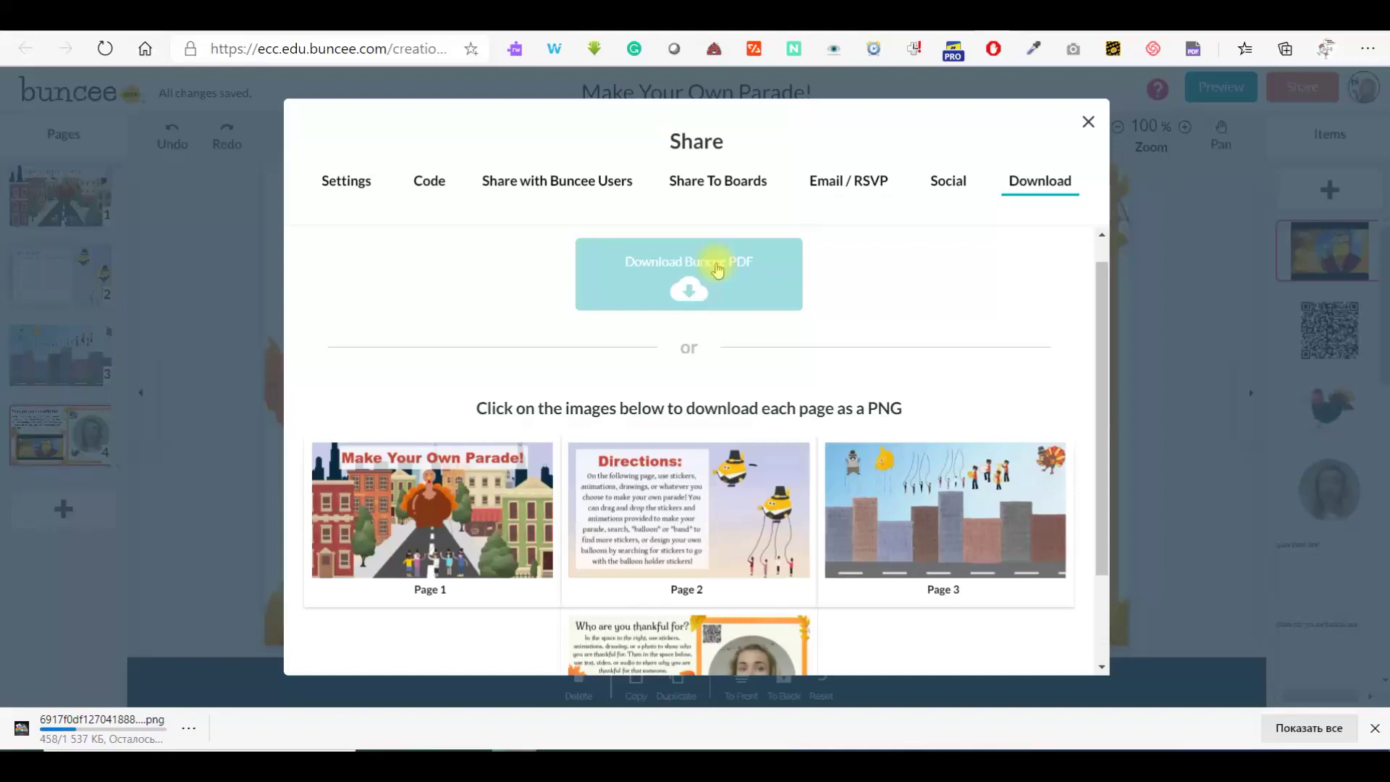
scroll(717, 269, "down", 1)
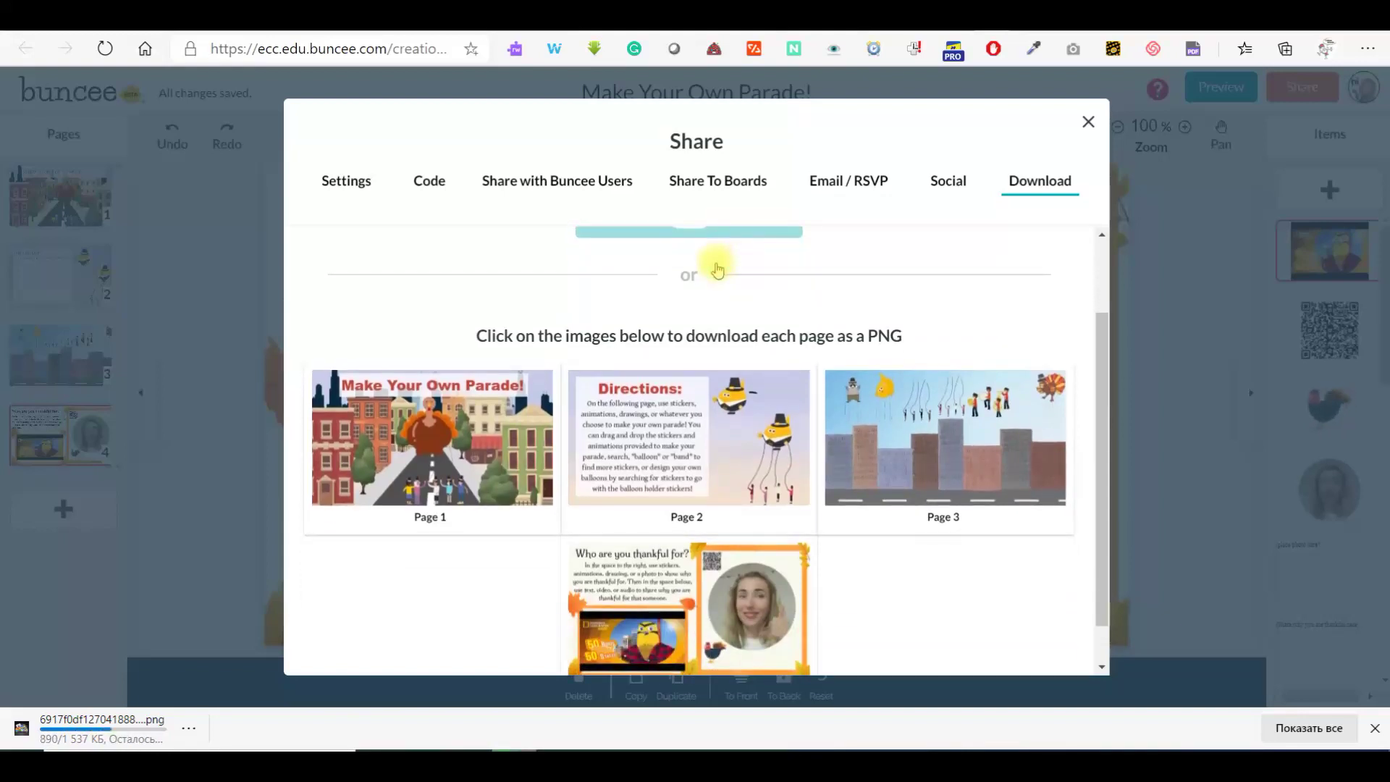
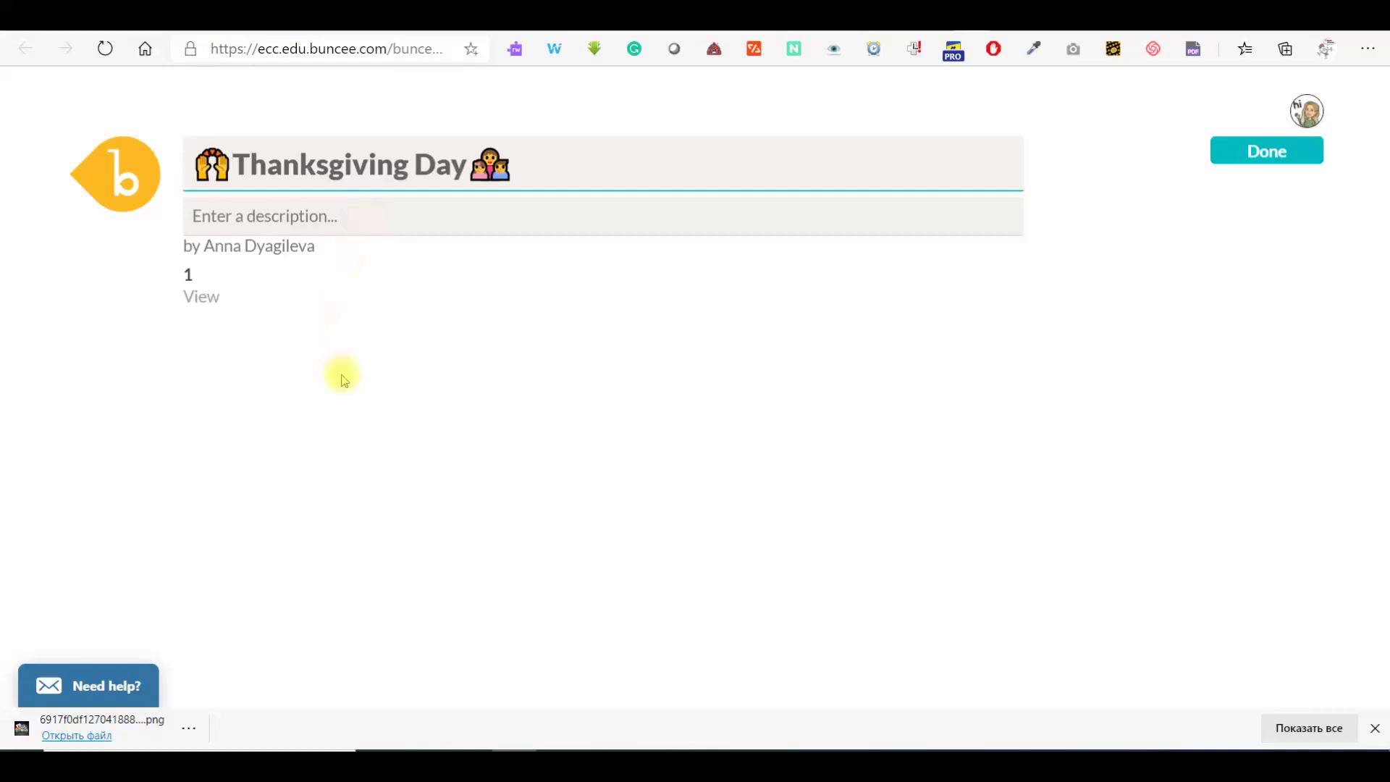
- Finish editing the Thanksgiving Day board's details and add the existing Make Your Own Parade! Buncee to the board
left_click(1275, 151)
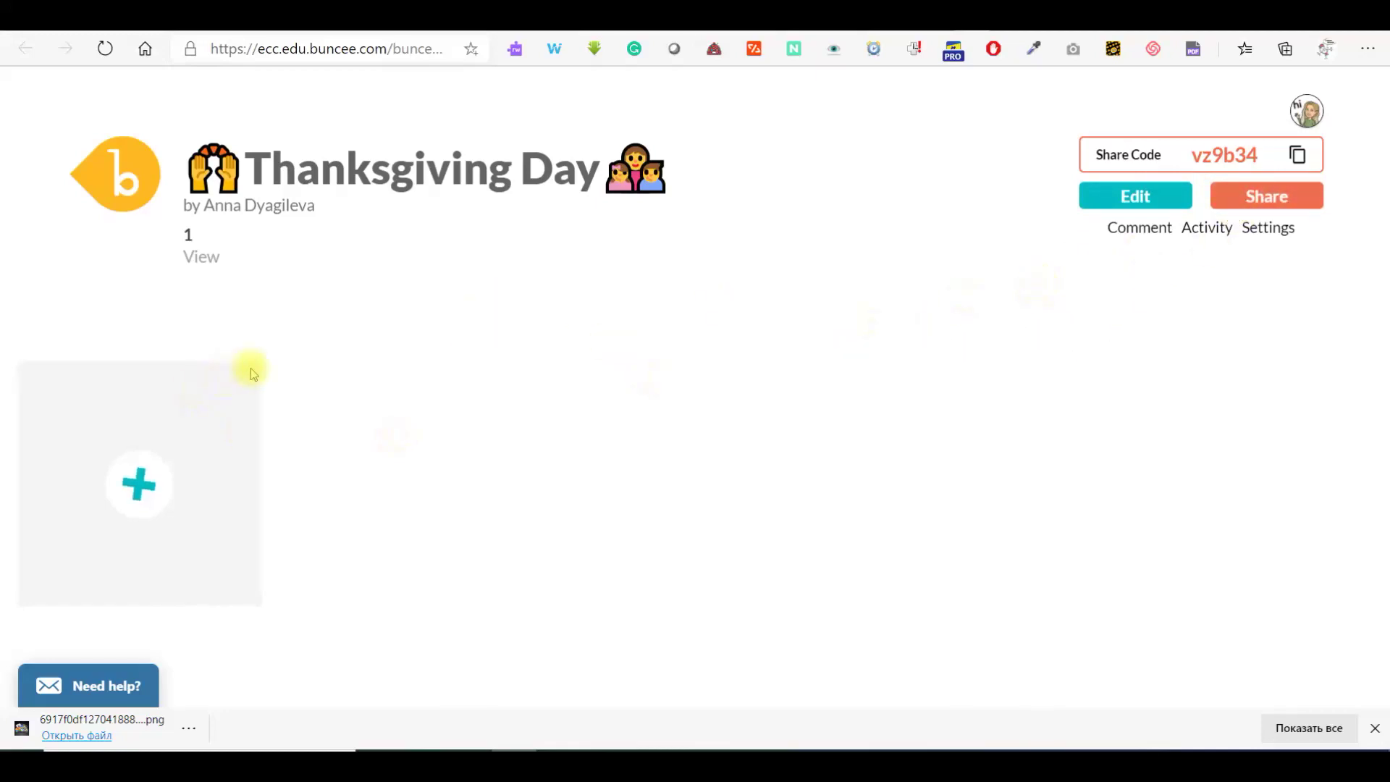
left_click(137, 501)
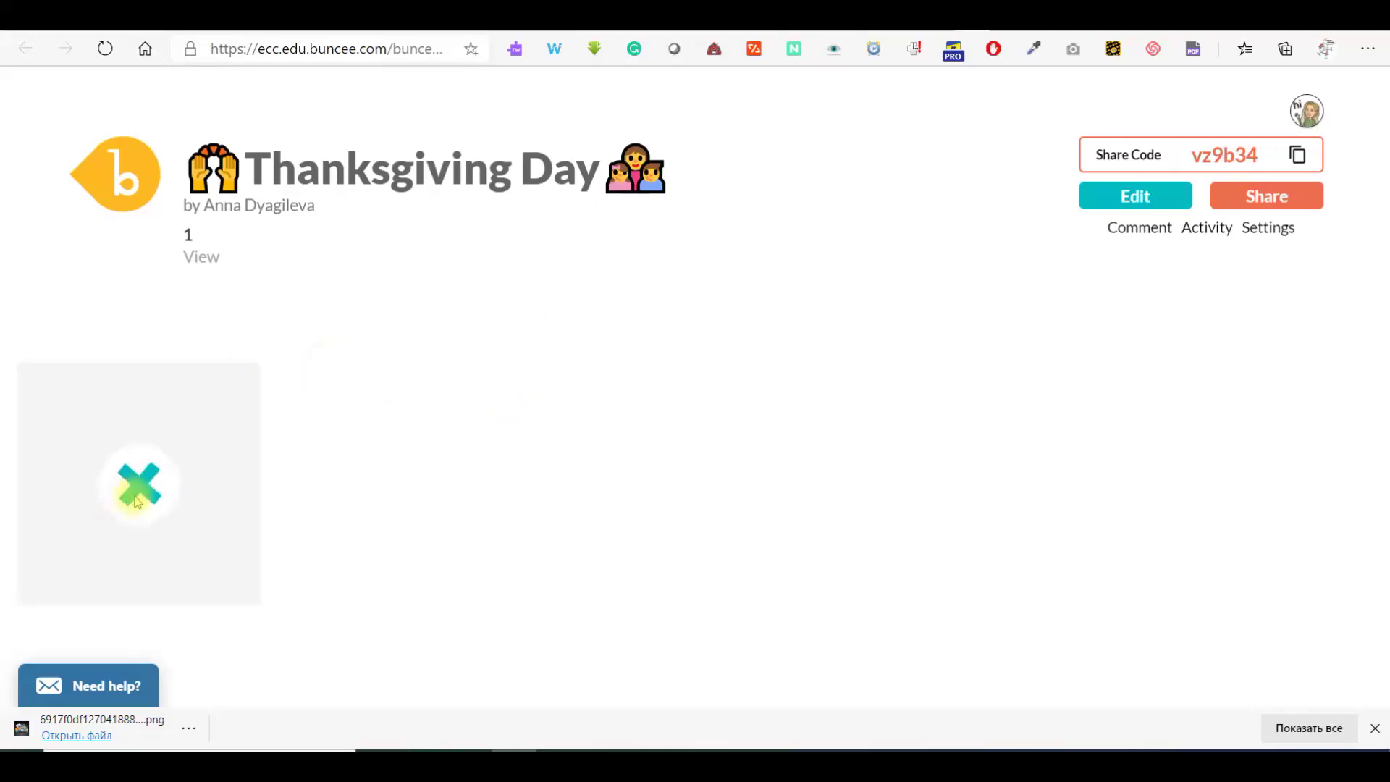
left_click(136, 496)
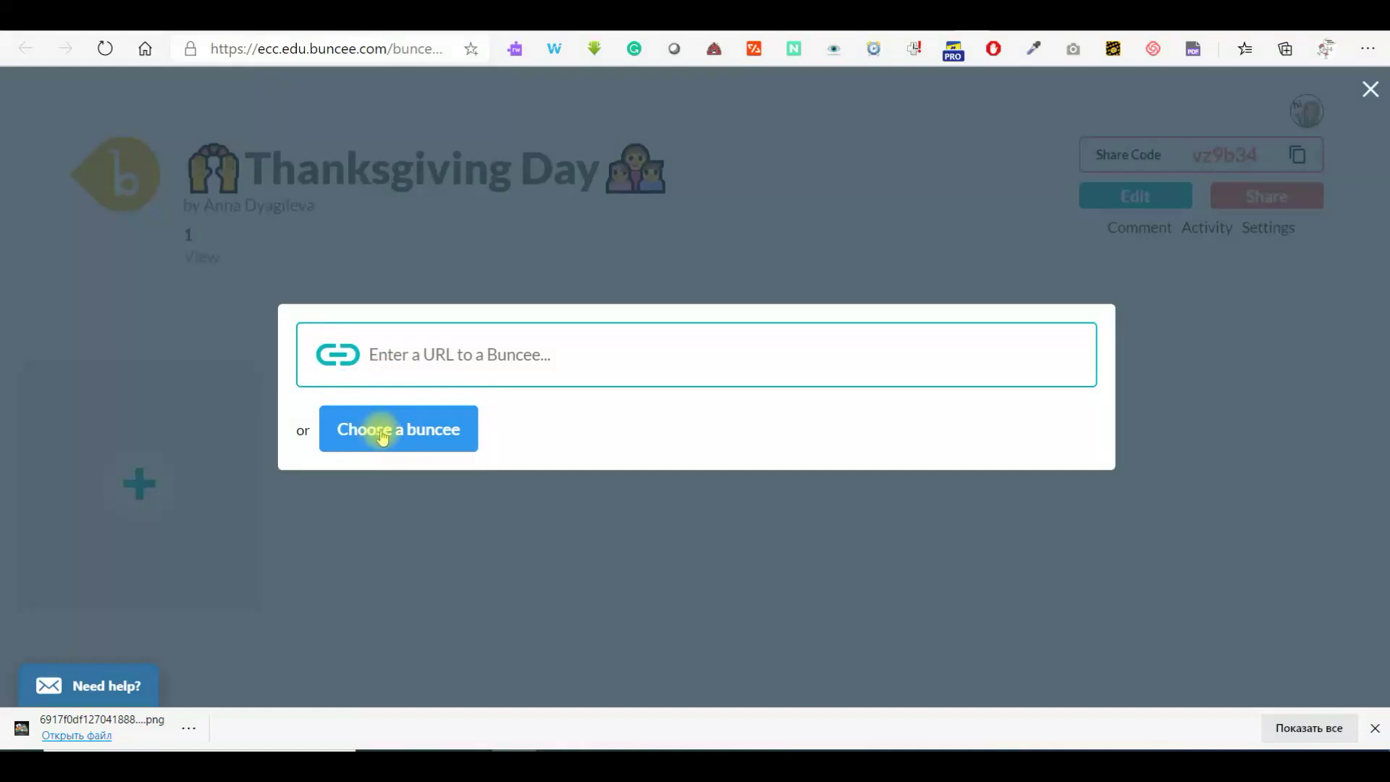
left_click(383, 437)
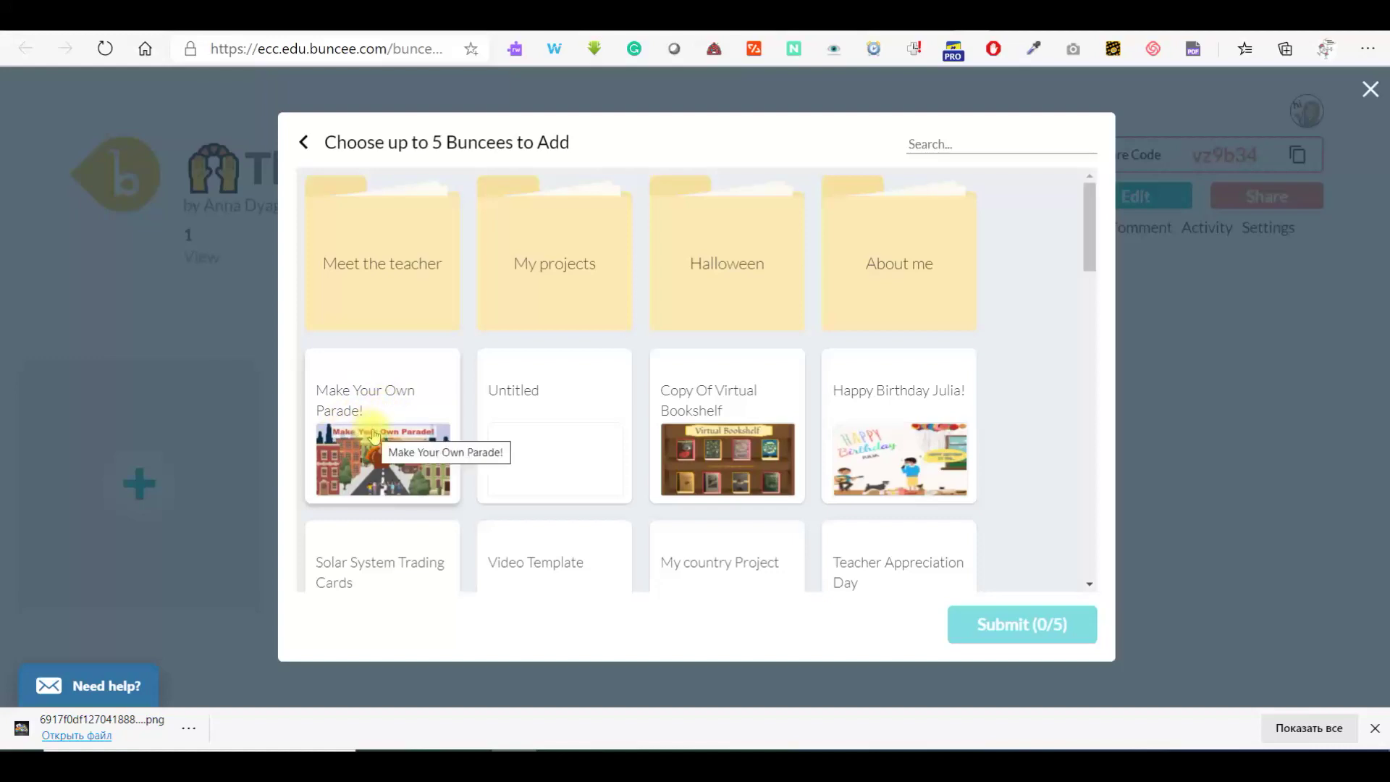
scroll(488, 405, "down", 3)
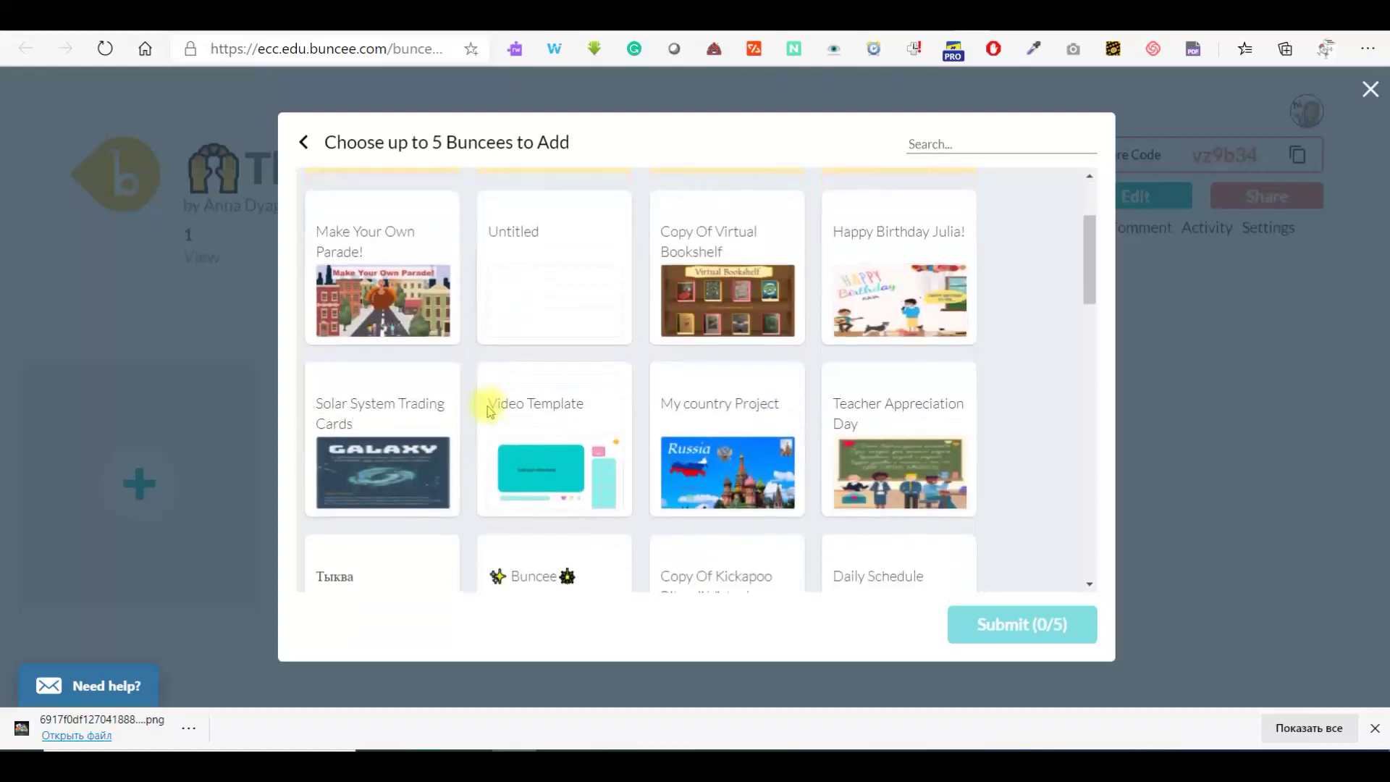
scroll(487, 405, "up", 3)
scroll(487, 410, "down", 4)
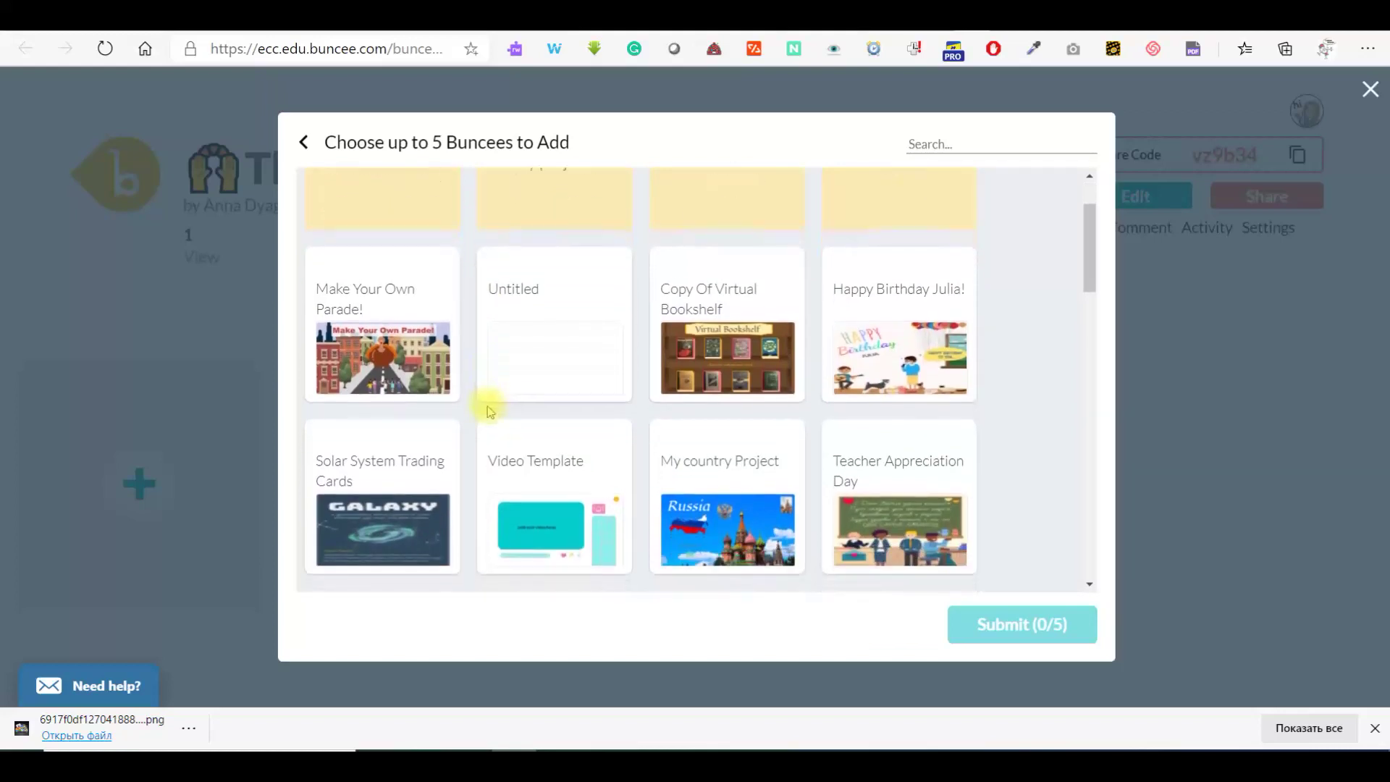
scroll(487, 411, "up", 4)
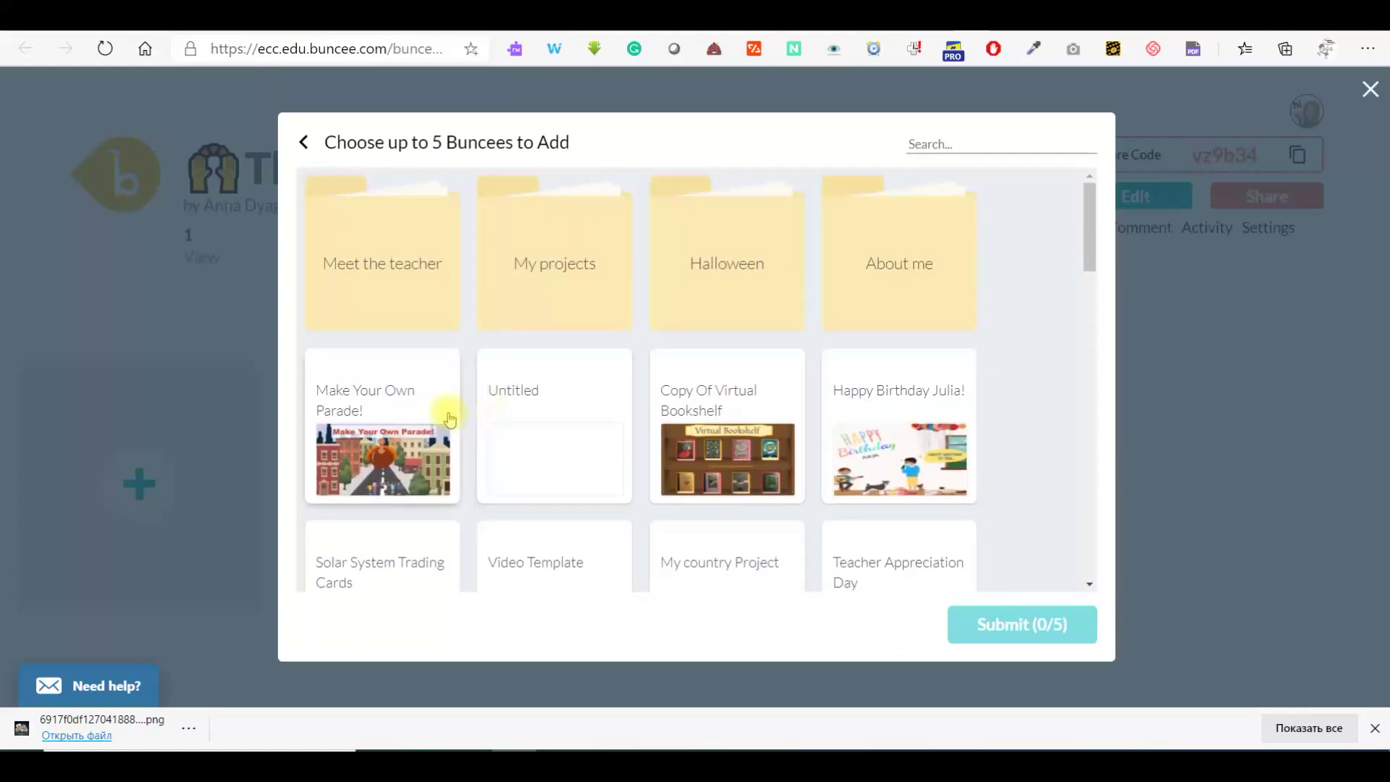
scroll(602, 496, "down", 4)
scroll(602, 495, "up", 4)
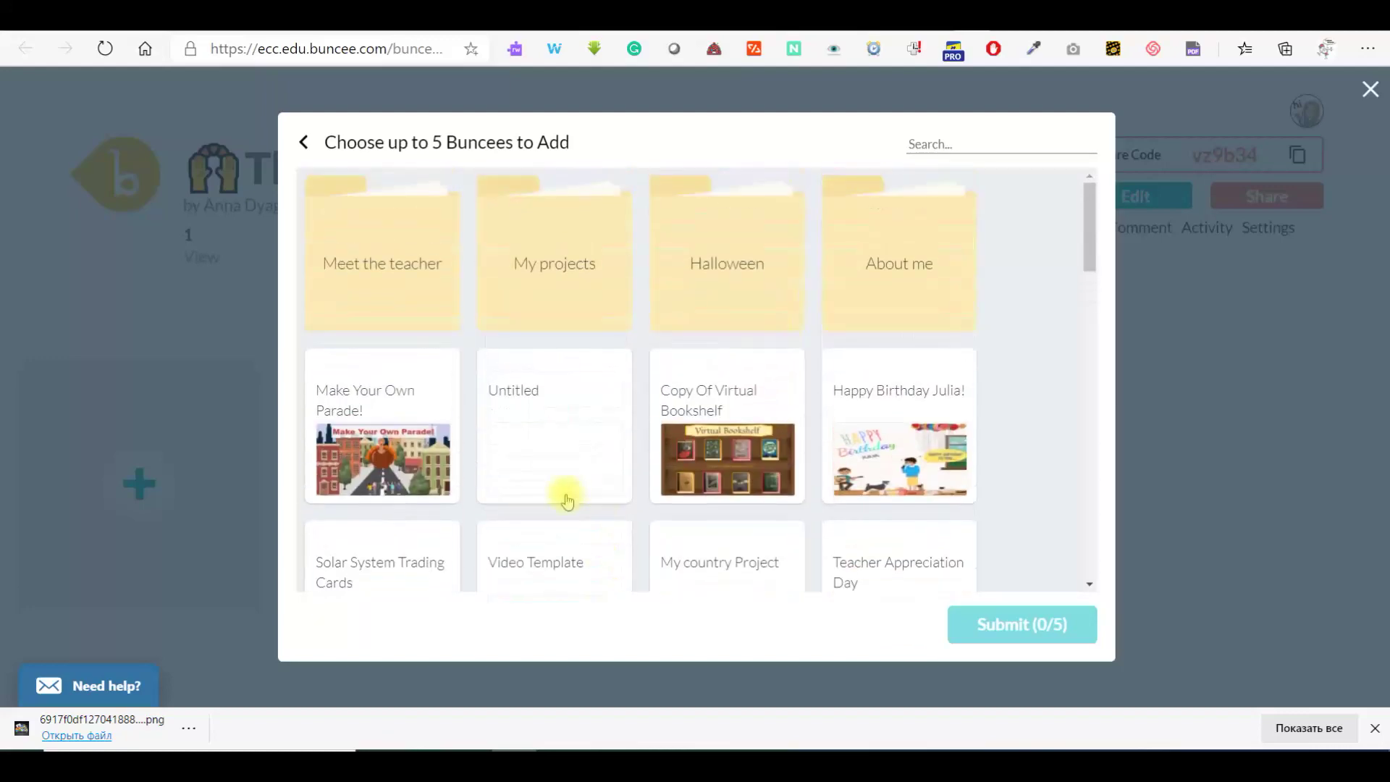
left_click(406, 462)
left_click(1052, 624)
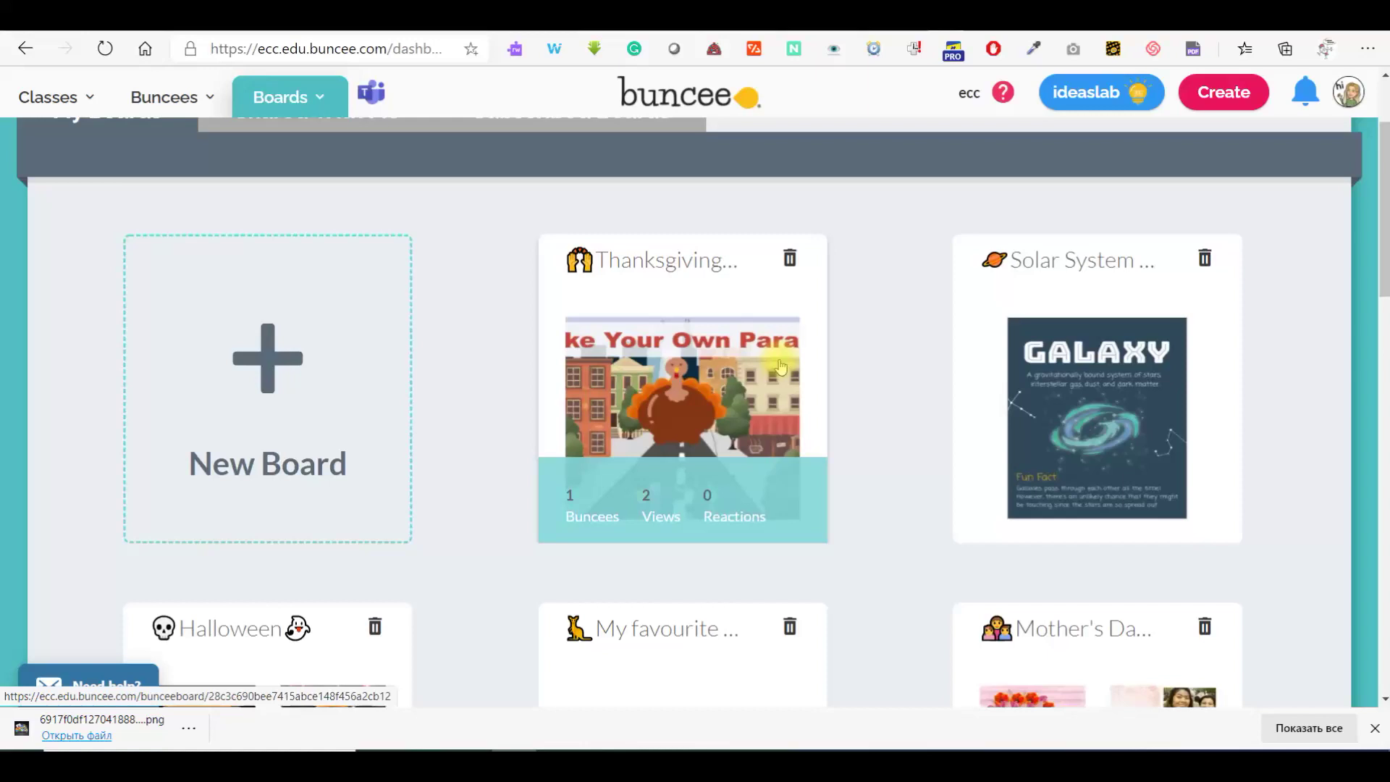
- Reopen the Thanksgiving Day board, copy its share code and return to the dashboard
left_click(780, 368)
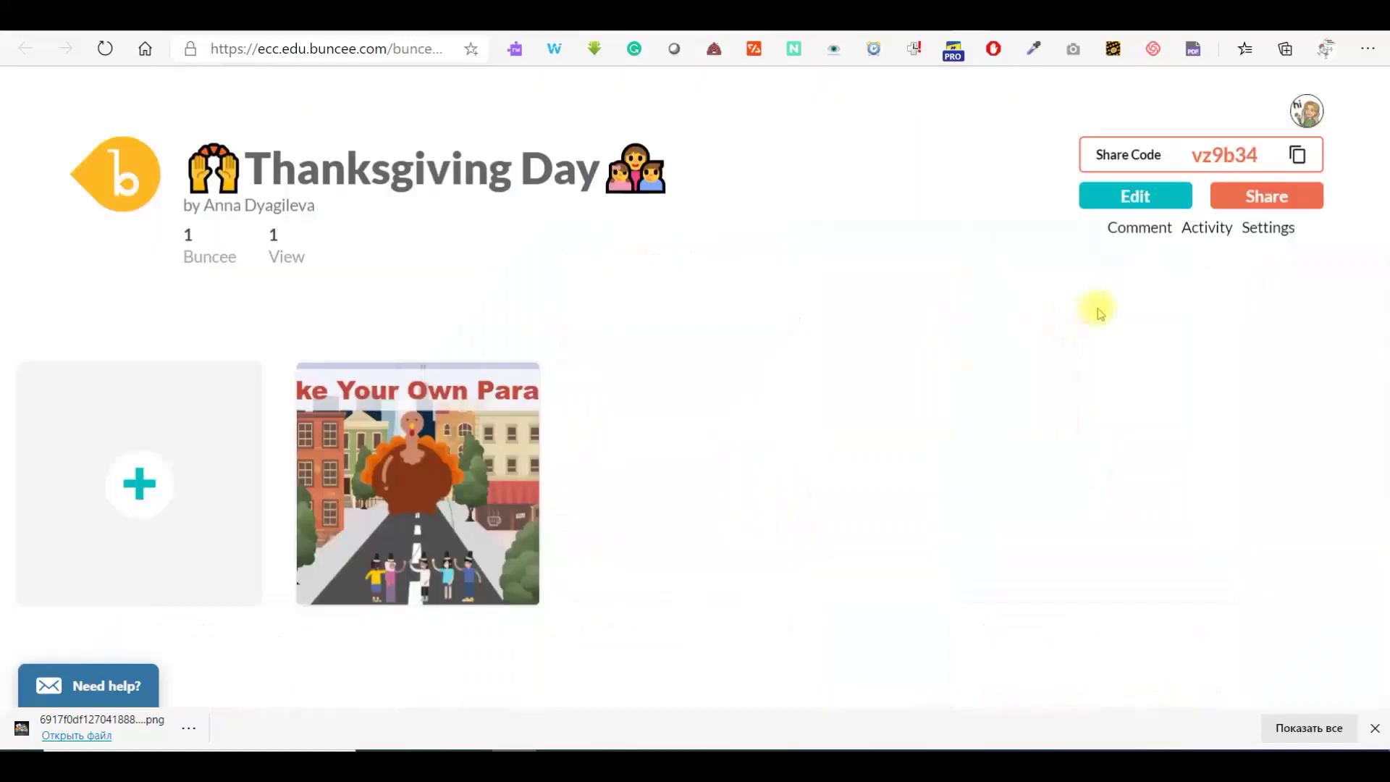
left_click(1301, 156)
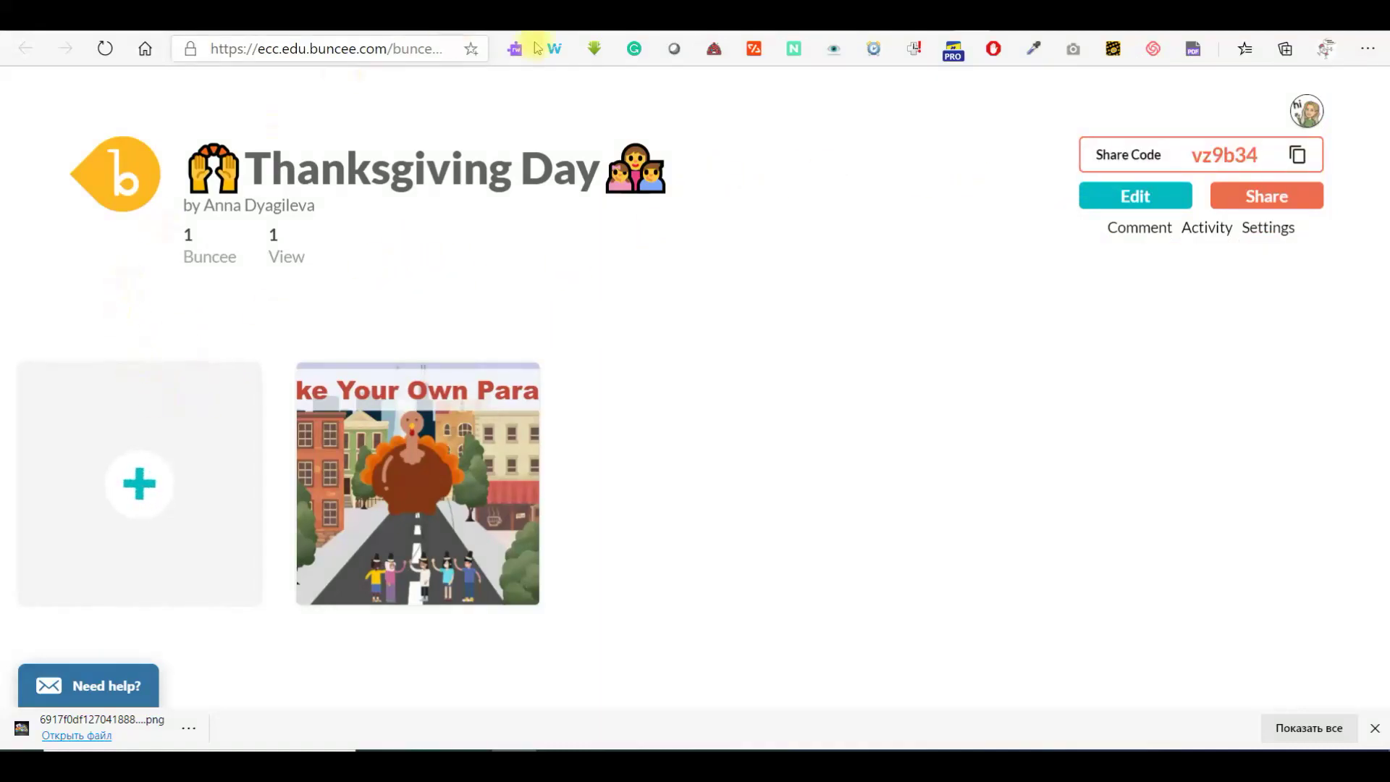
left_click(116, 173)
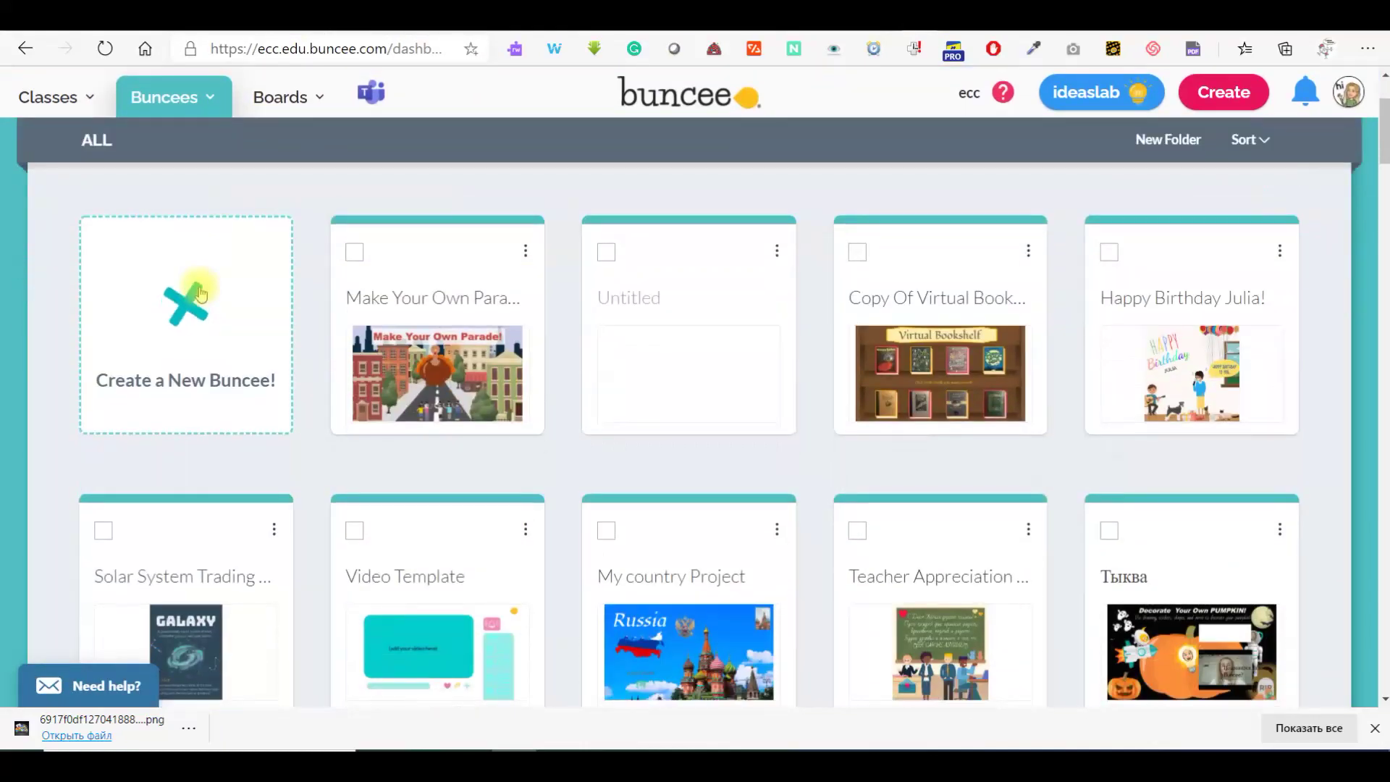
- Create a new Buncee from the Thanksgiving Vocabulary-Flashcards template, found by searching the templates for "Thanksgiving"
left_click(195, 288)
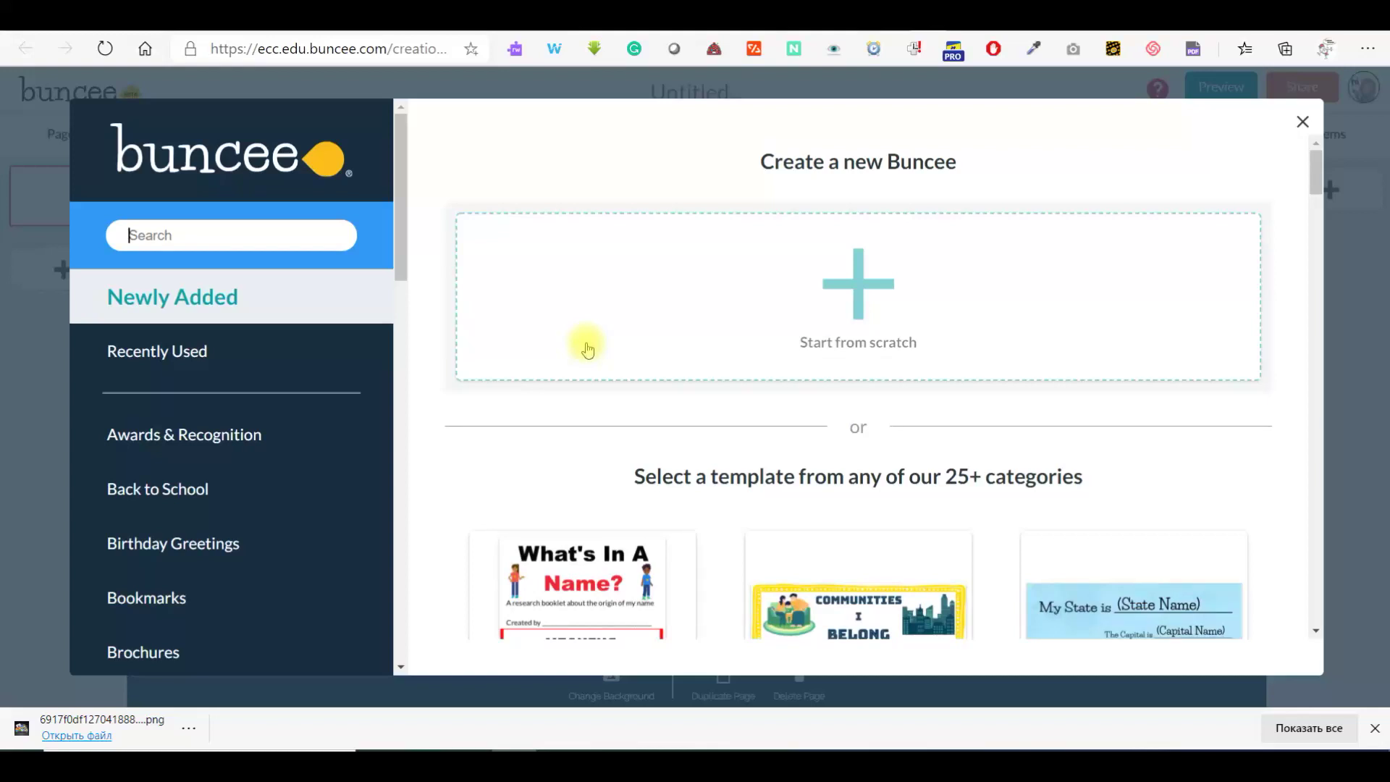
left_click(268, 229)
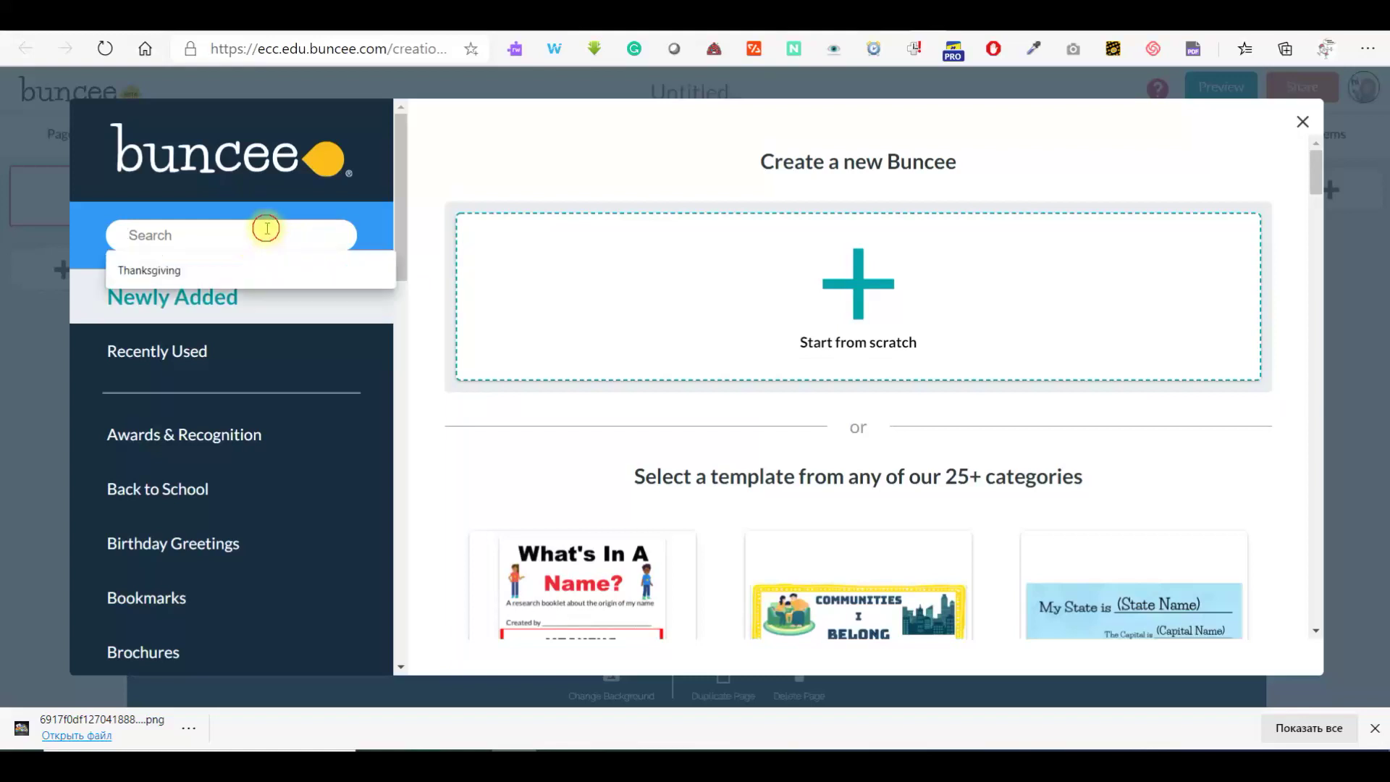
left_click(229, 269)
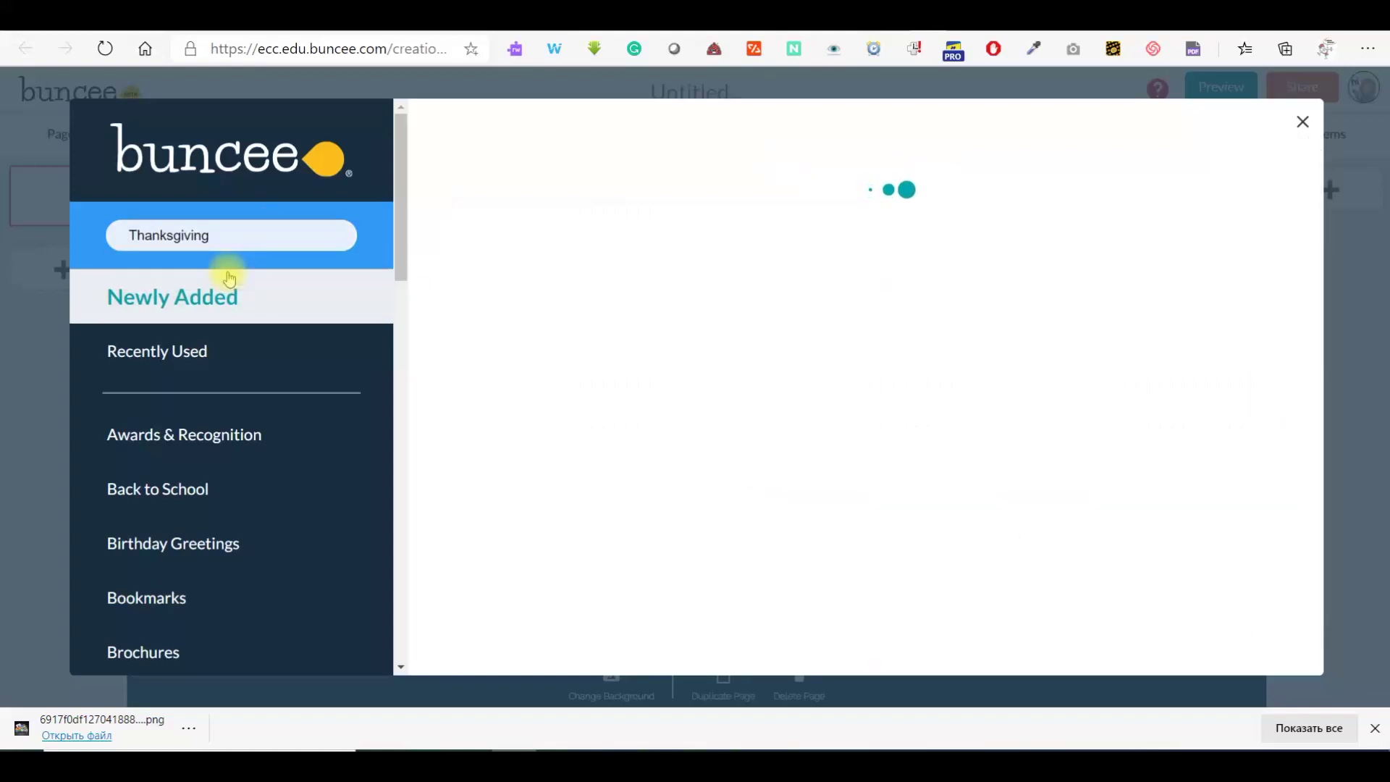
scroll(809, 358, "down", 6)
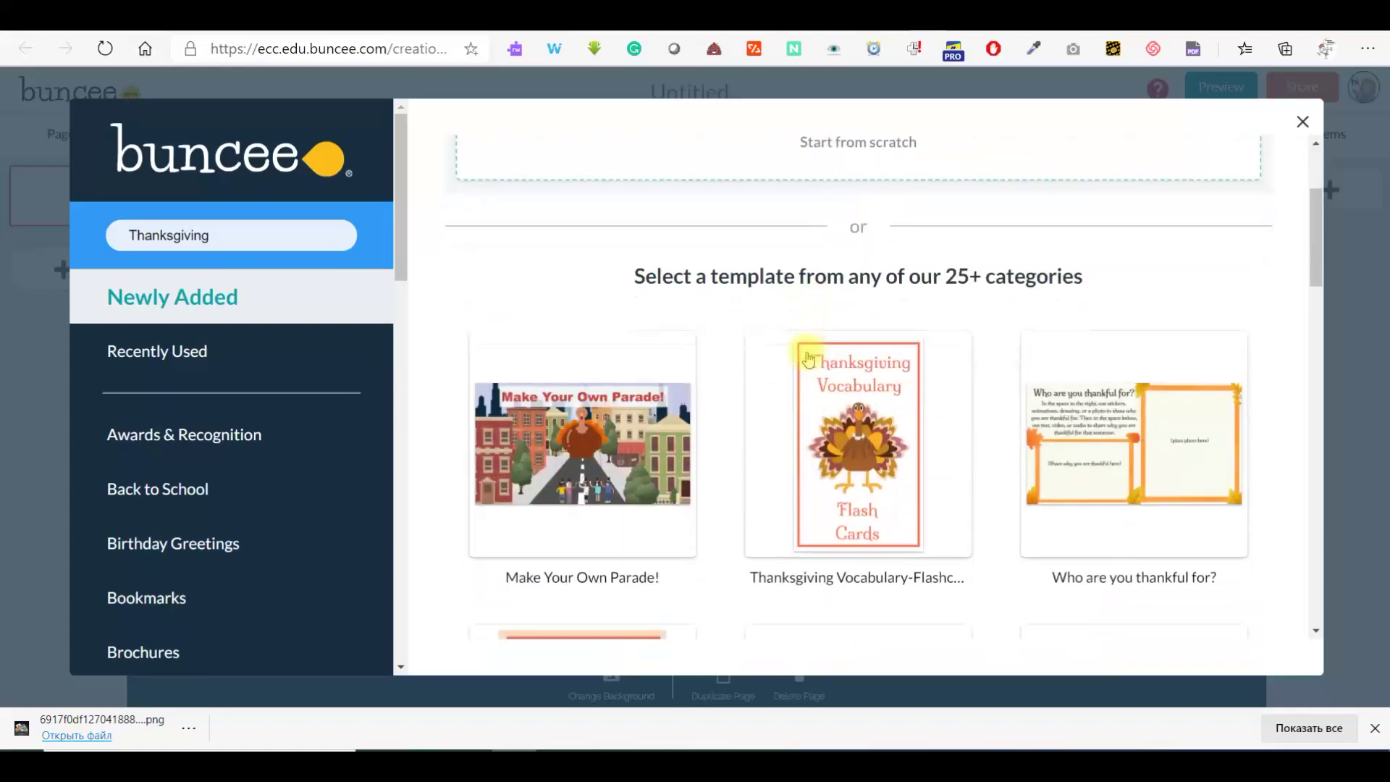
scroll(804, 355, "up", 1)
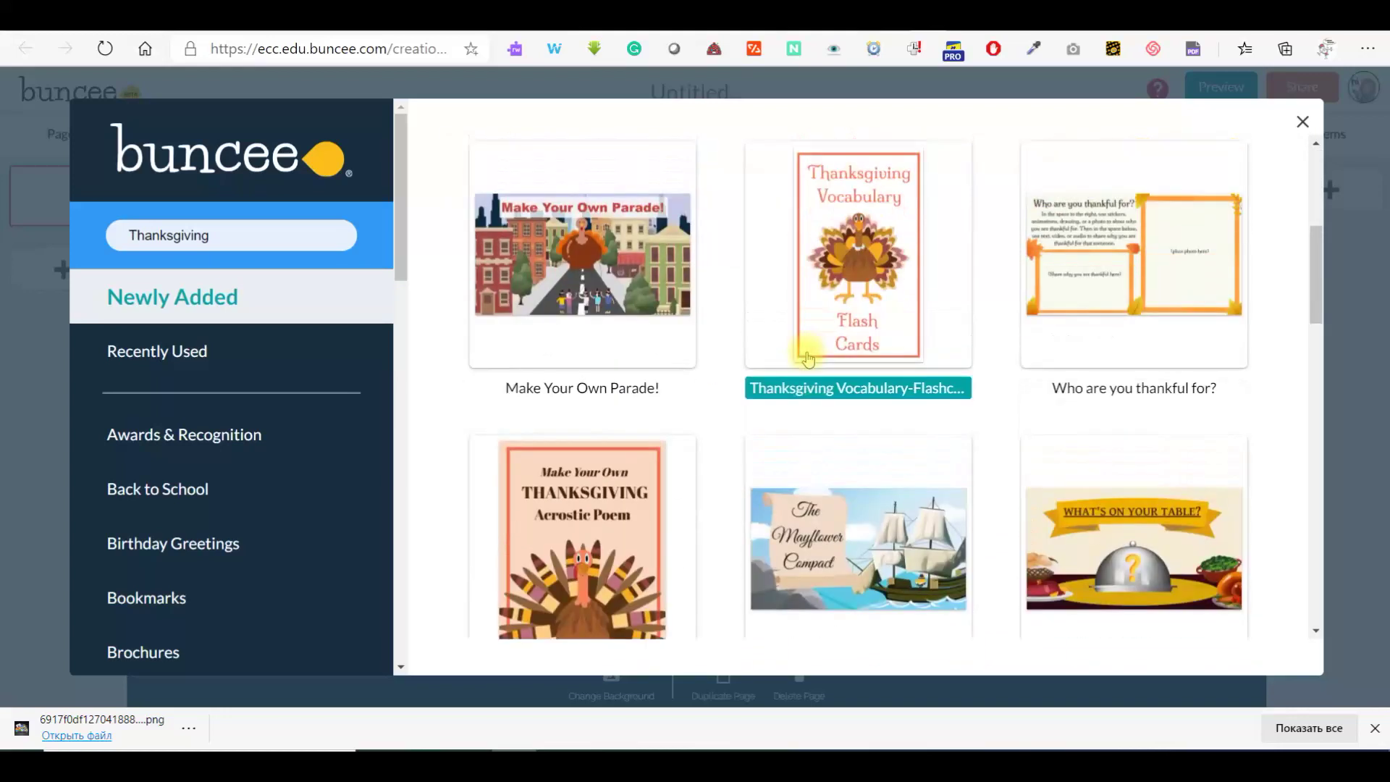
left_click(852, 323)
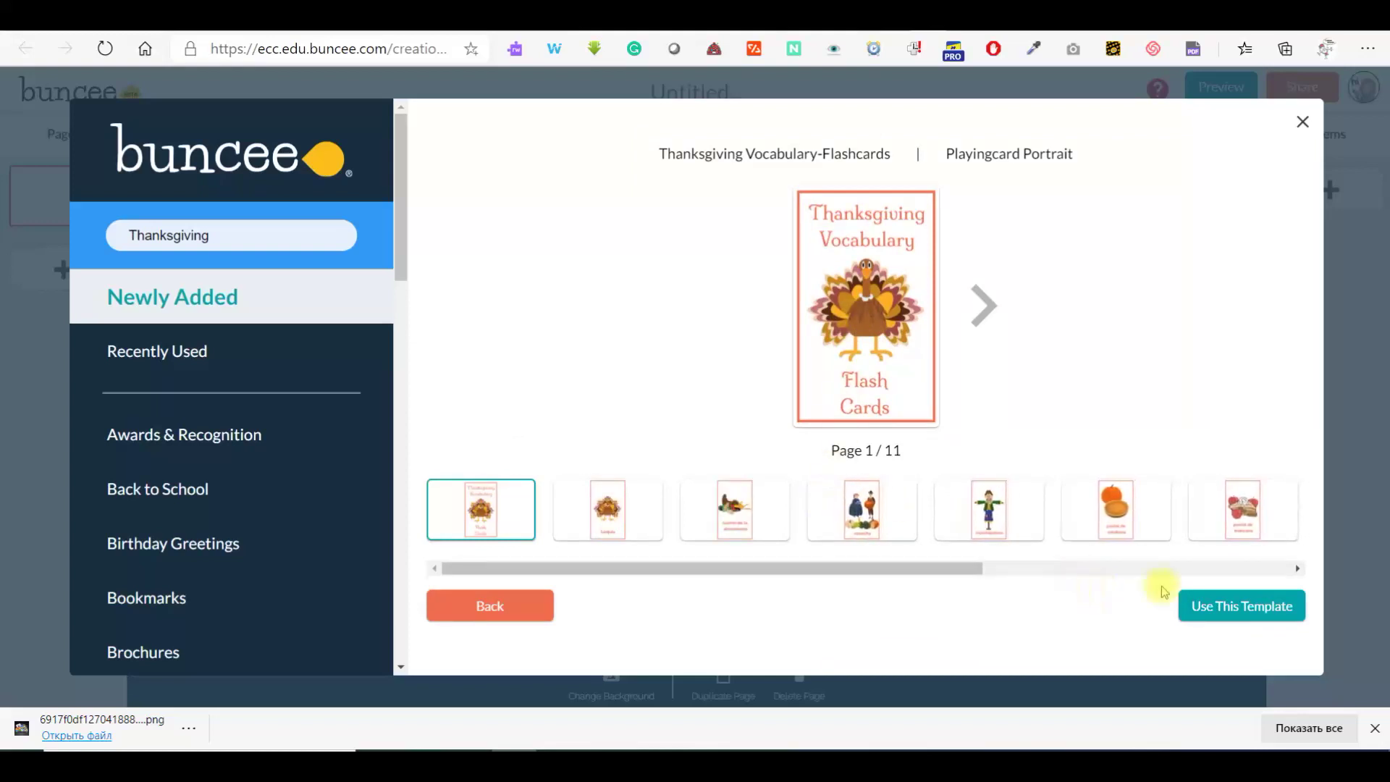
left_click(1206, 607)
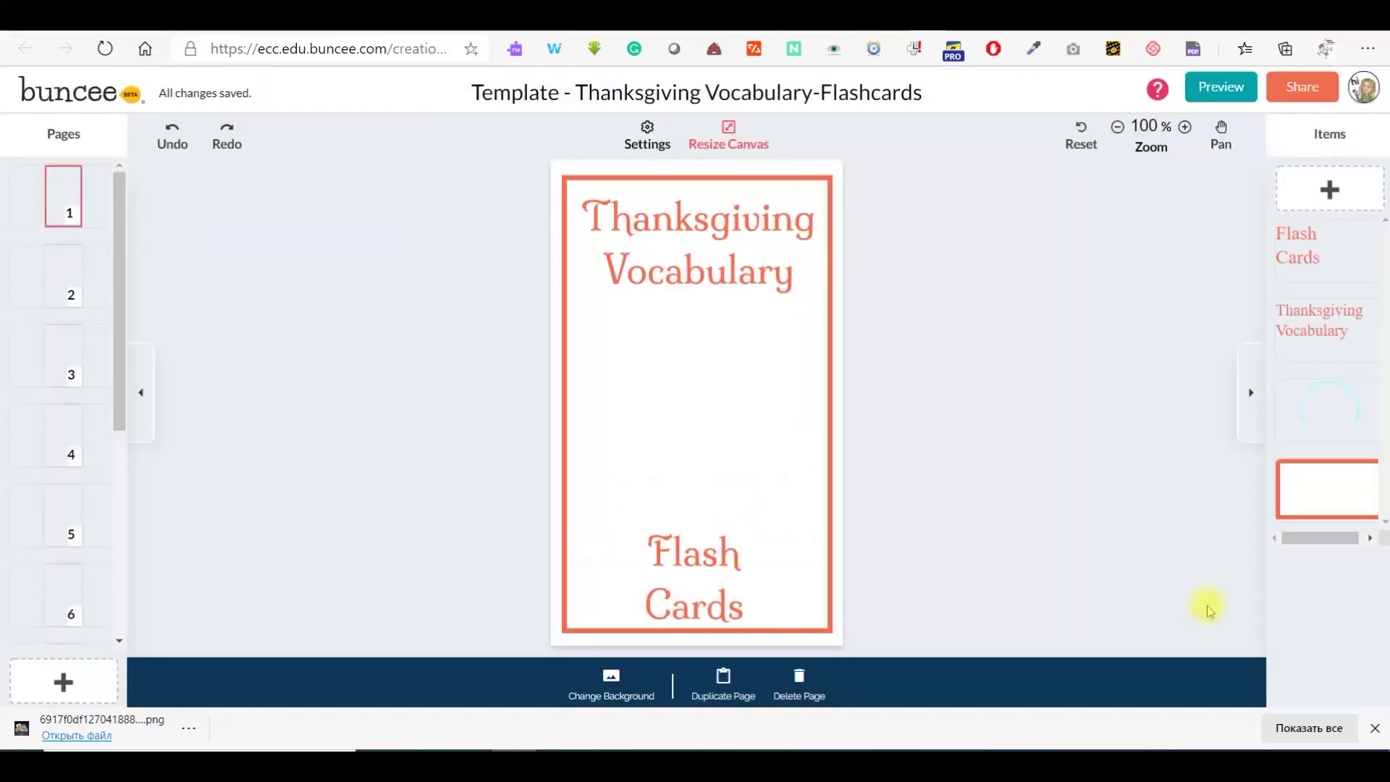
- Rename the new flashcards Buncee to Thanksgiving Vocabulary-Flashcards by removing the Template prefix from its title
left_click(583, 93)
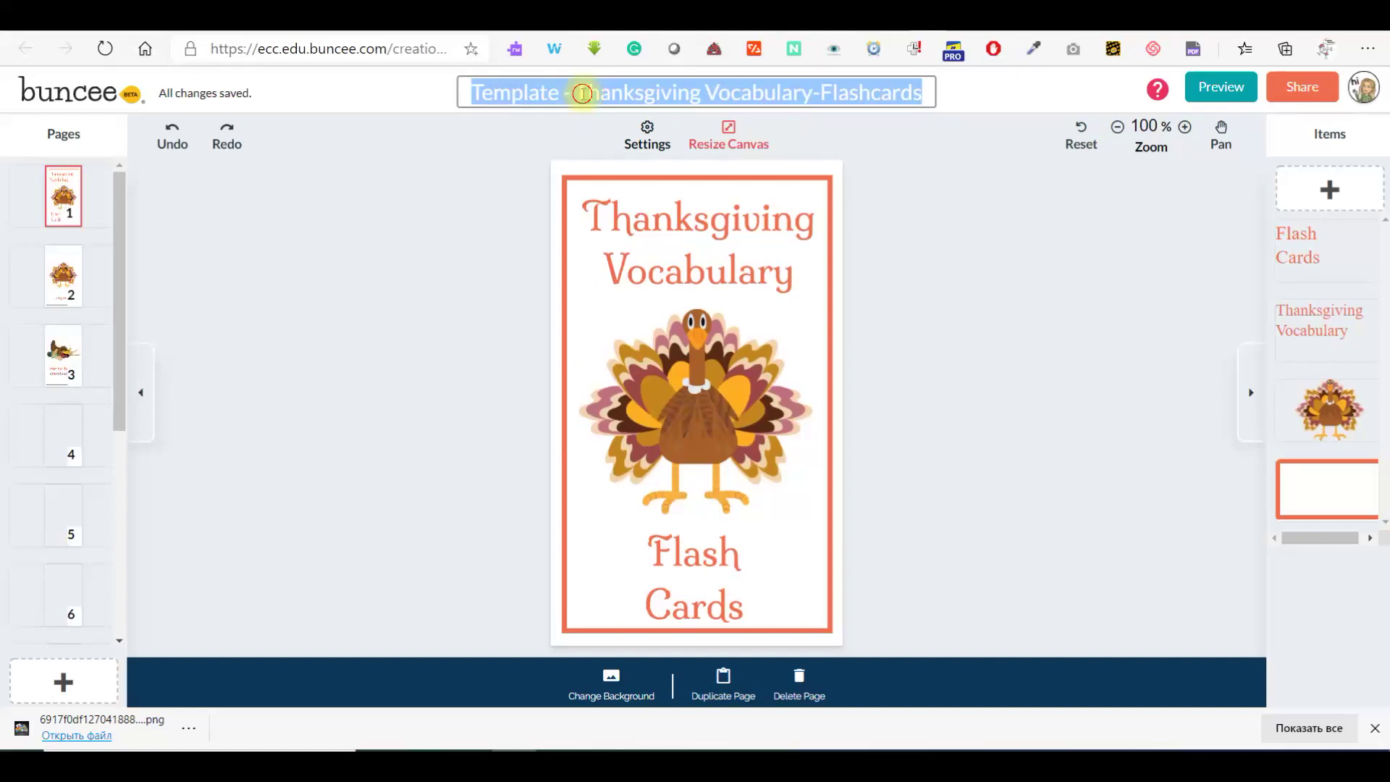
left_click(583, 94)
key("BackSpace")
key("BackSpace")
key("BackSpace")
key("BackSpace")
key("BackSpace")
key("BackSpace")
key("BackSpace")
key("BackSpace")
key("BackSpace")
key("BackSpace")
key("BackSpace")
left_click(1076, 176)
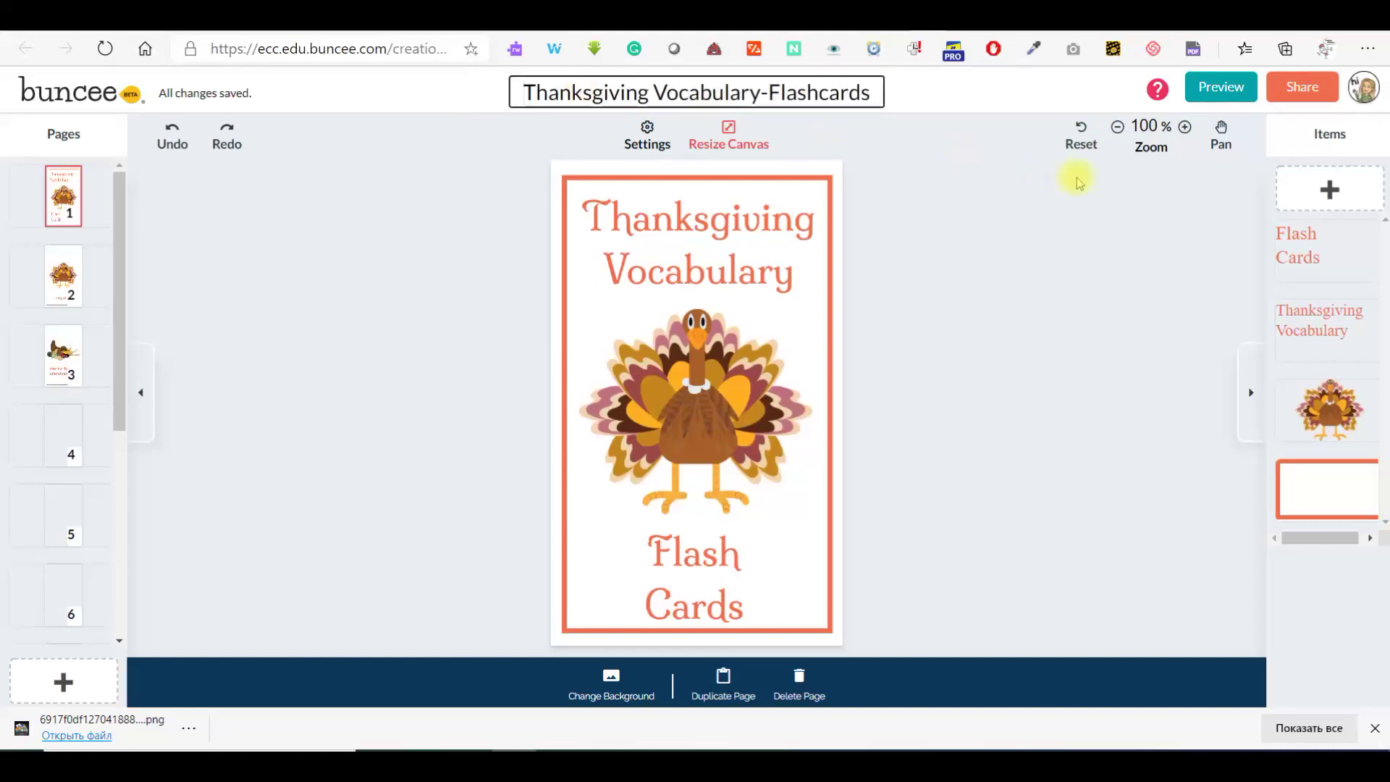
left_click(994, 236)
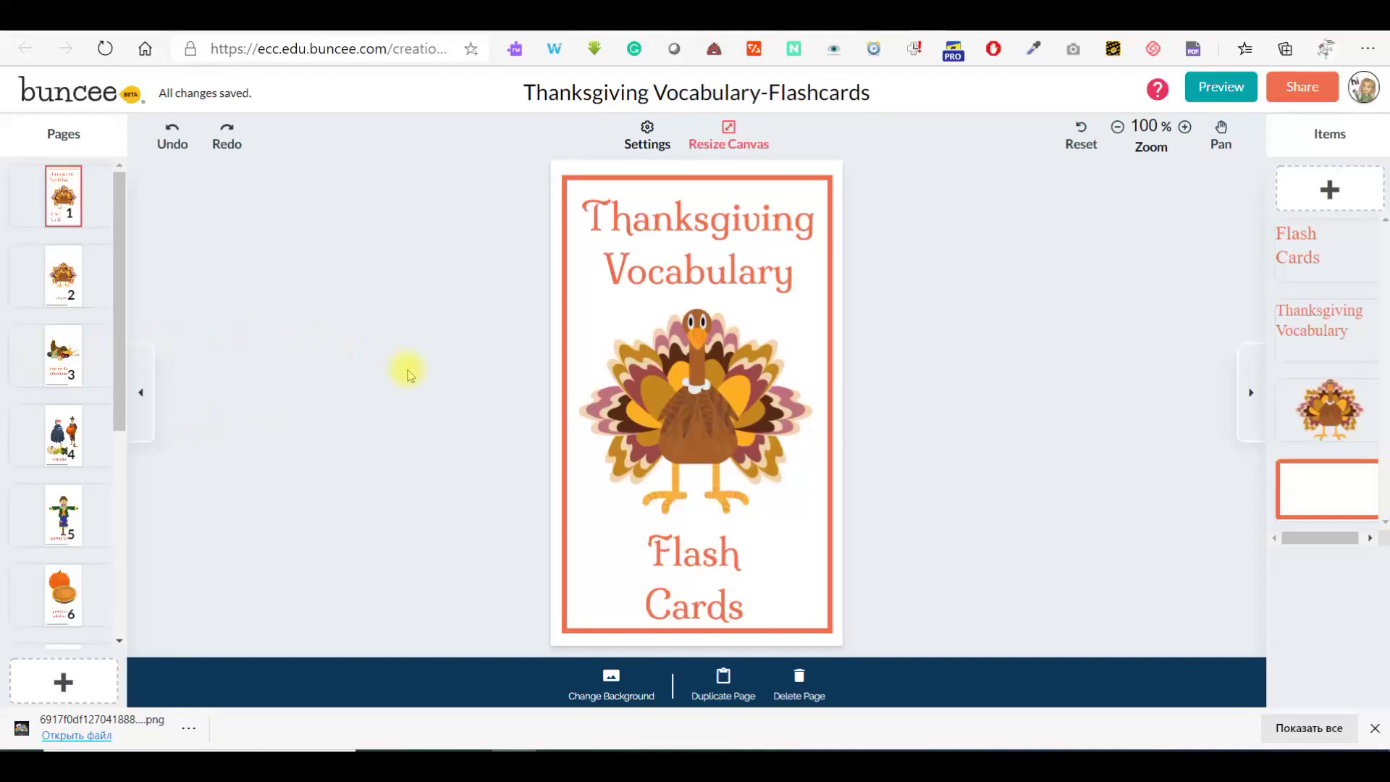
- Share the flashcards Buncee to the Thanksgiving Day board using the copied board share code and open that board
left_click(1301, 86)
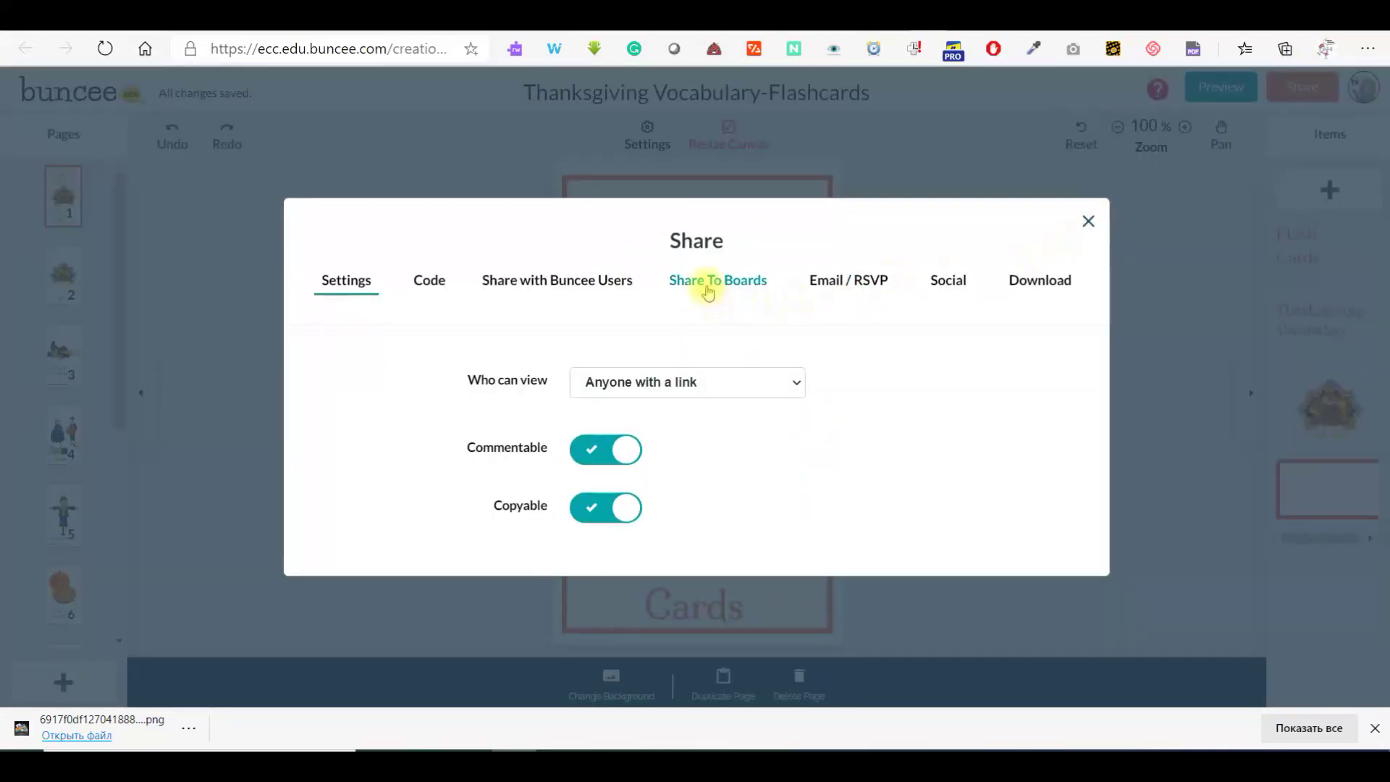
left_click(707, 289)
left_click(643, 428)
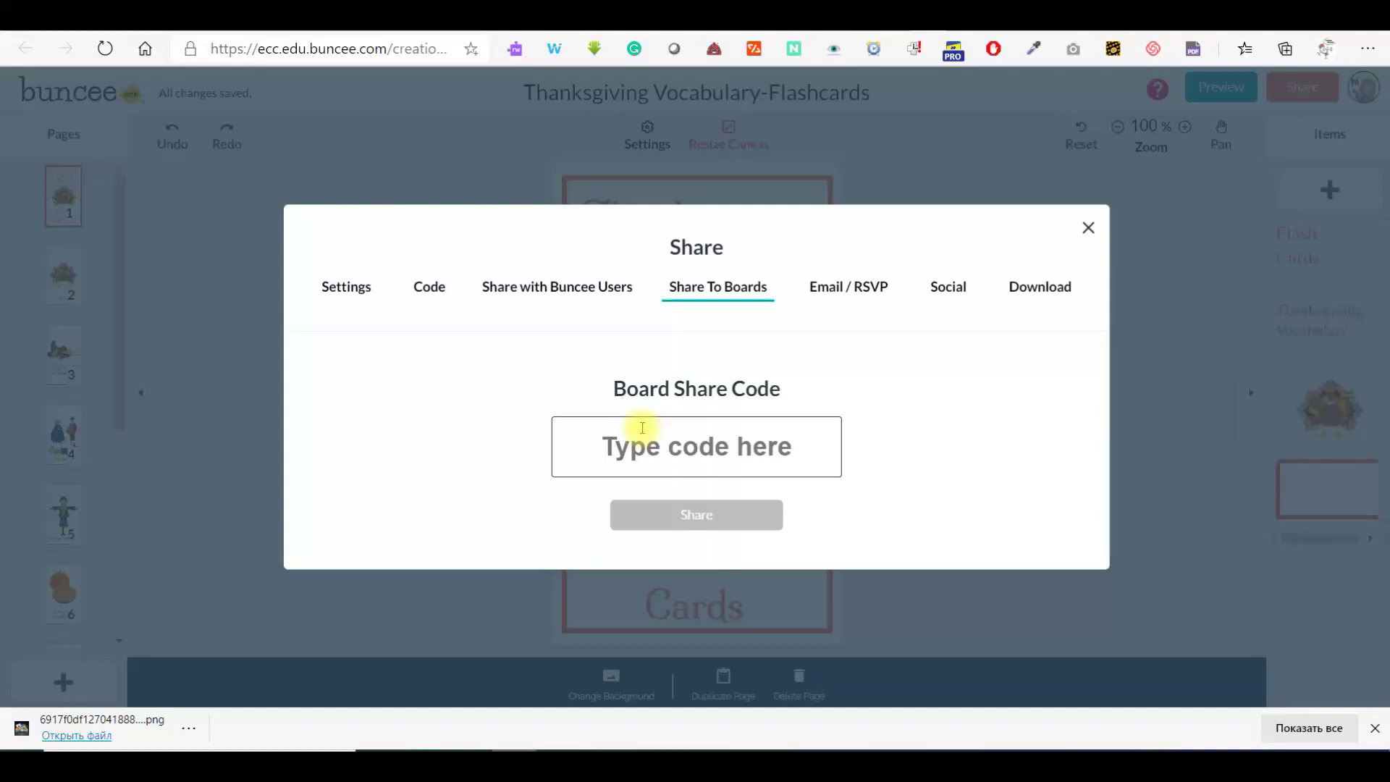
key("ctrl+v")
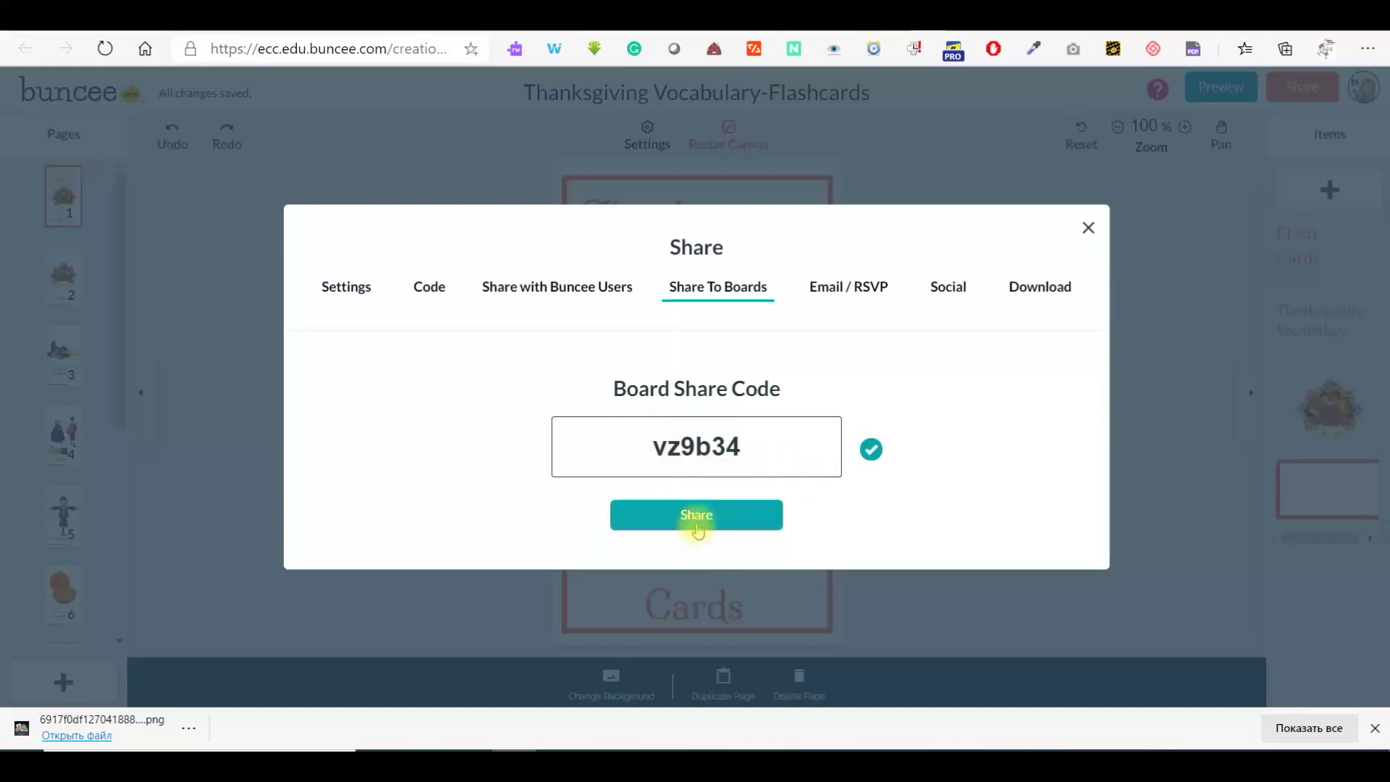
left_click(695, 527)
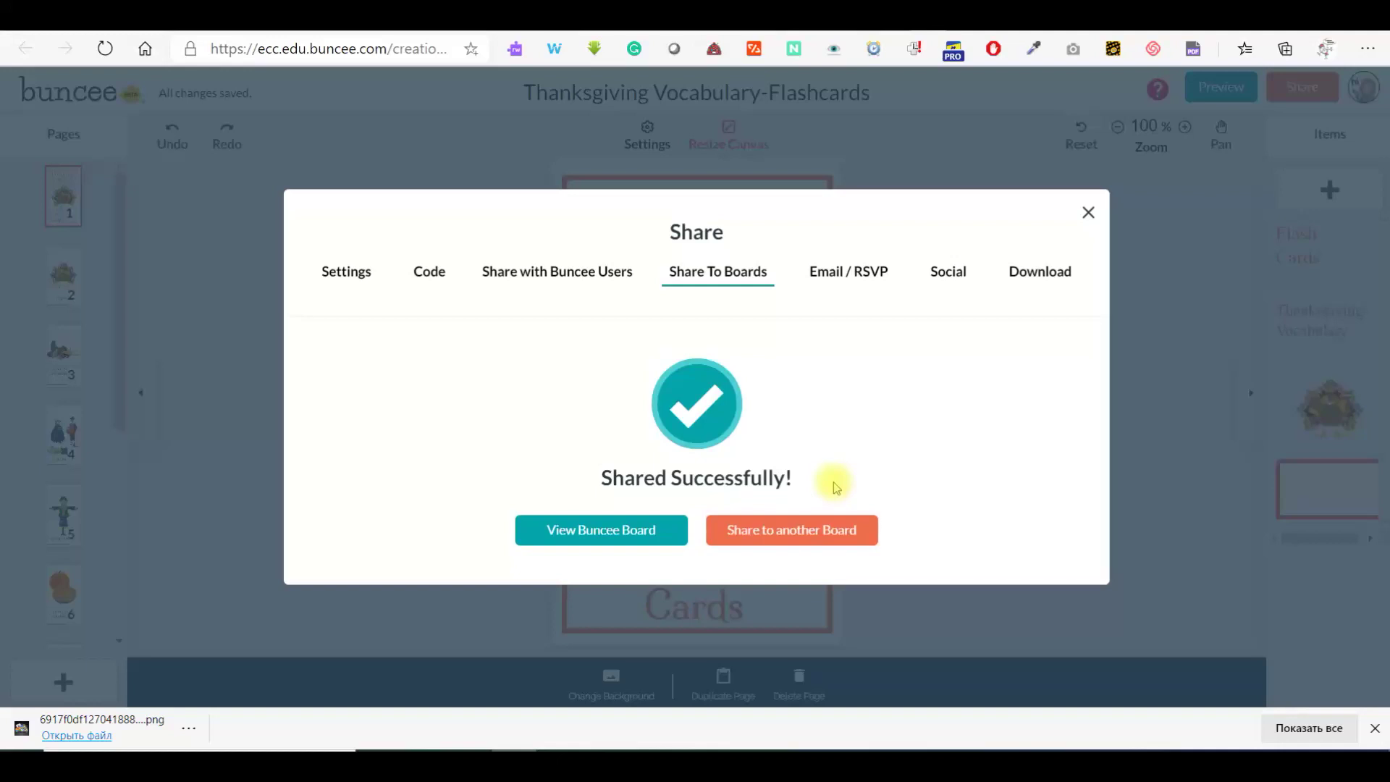
left_click(601, 533)
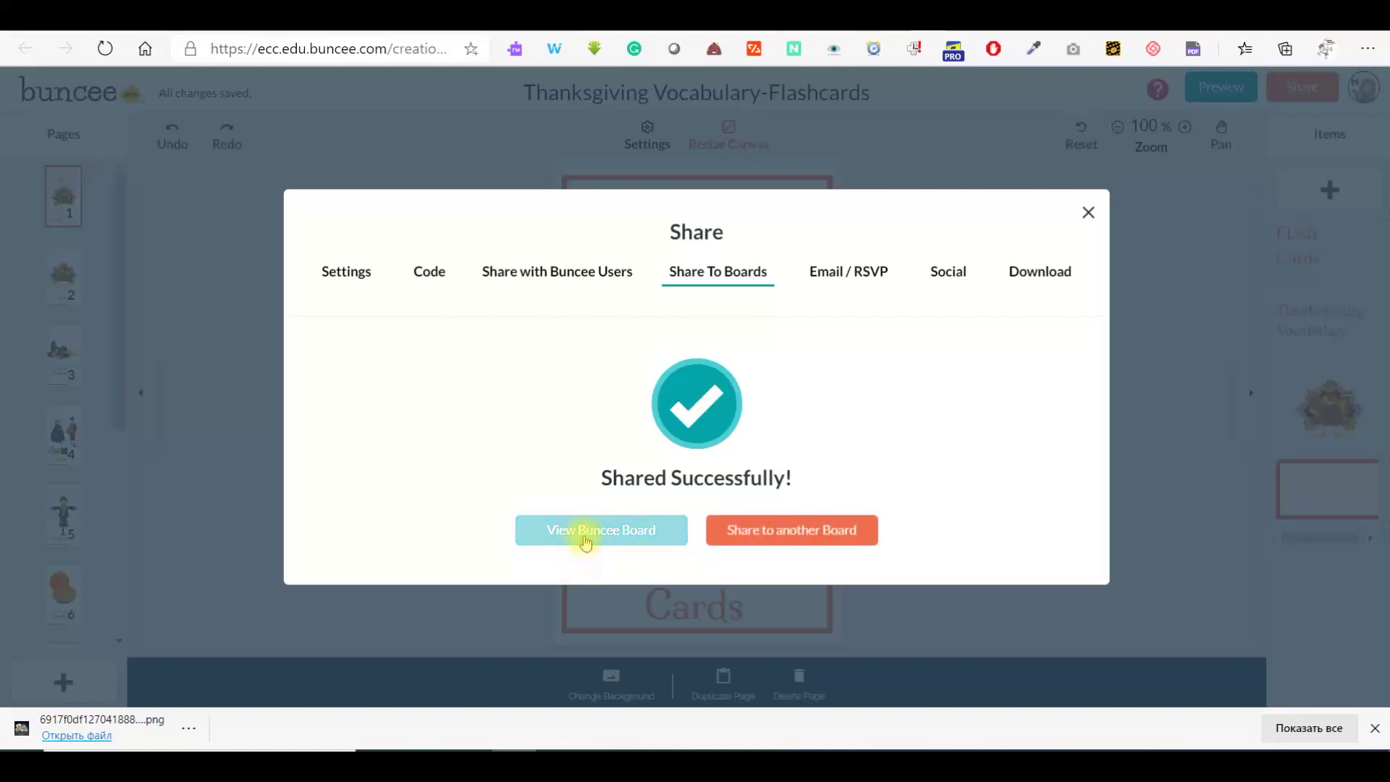
left_click(583, 537)
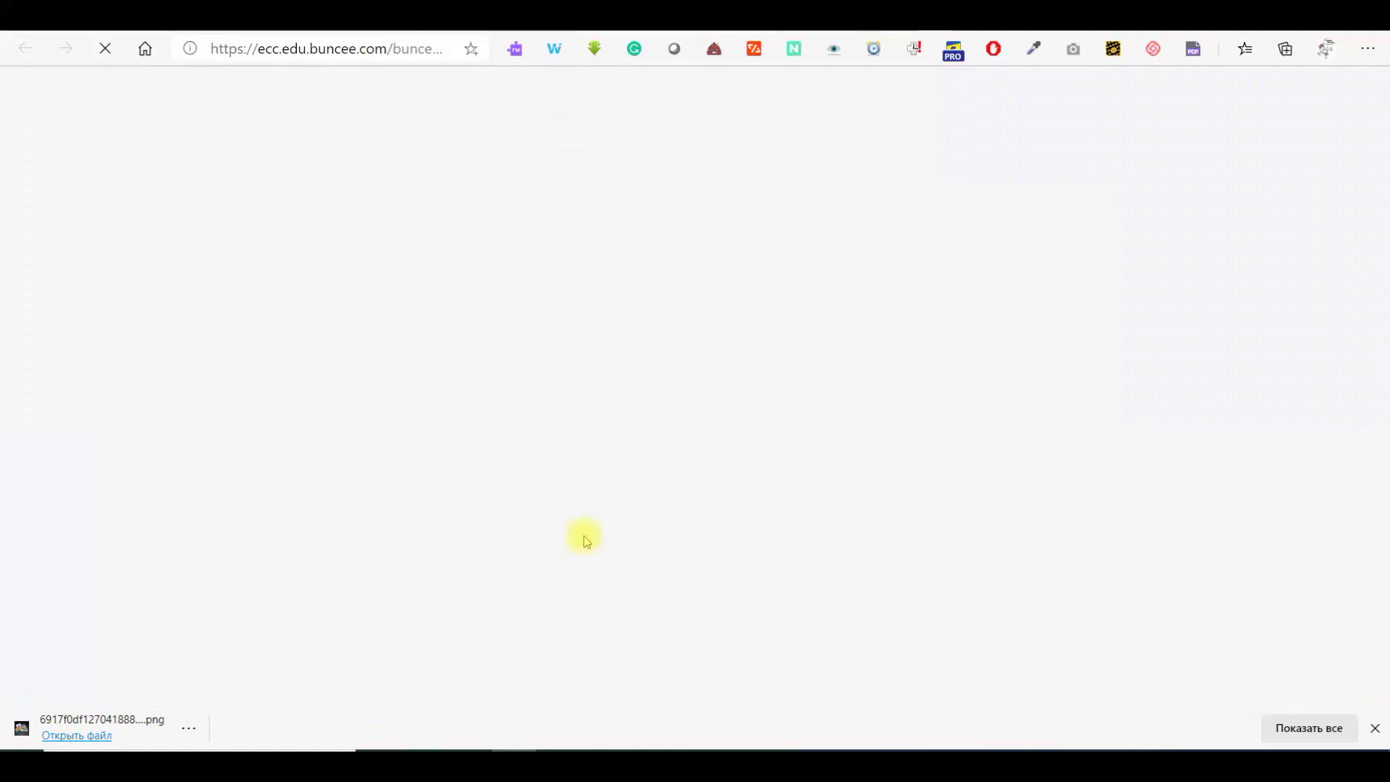